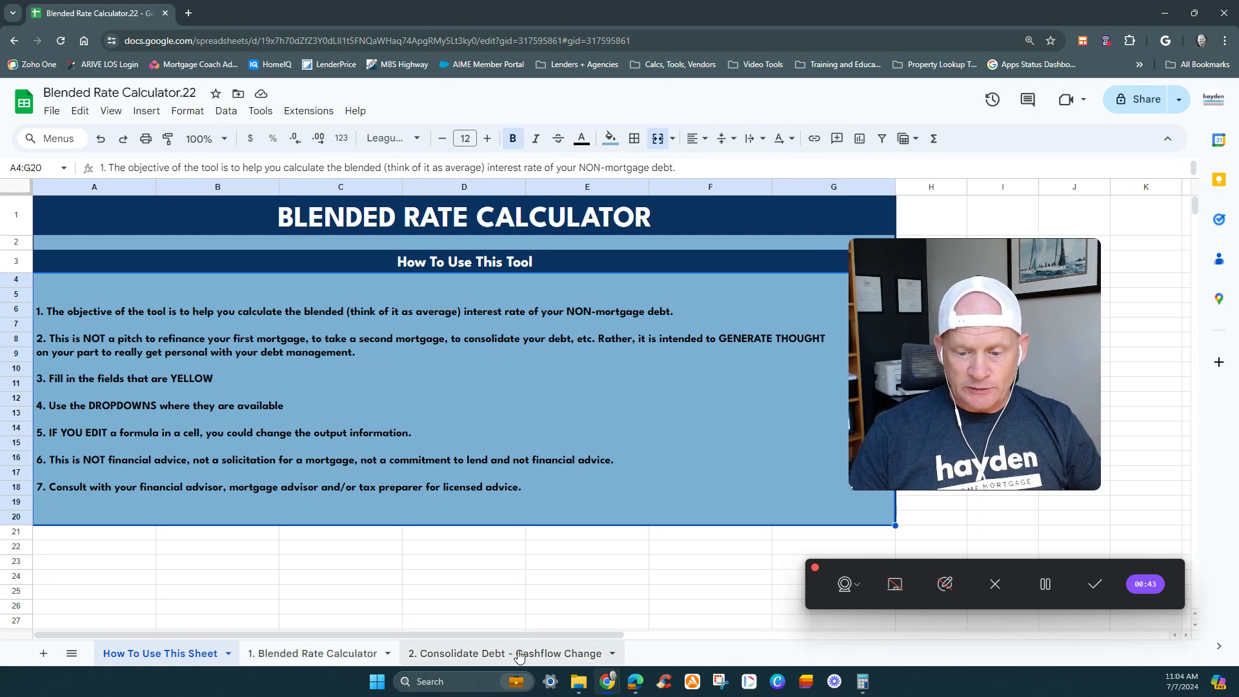
- Open the 1. Blended Rate Calculator sheet and look over its mortgage and liability sections
click(334, 653)
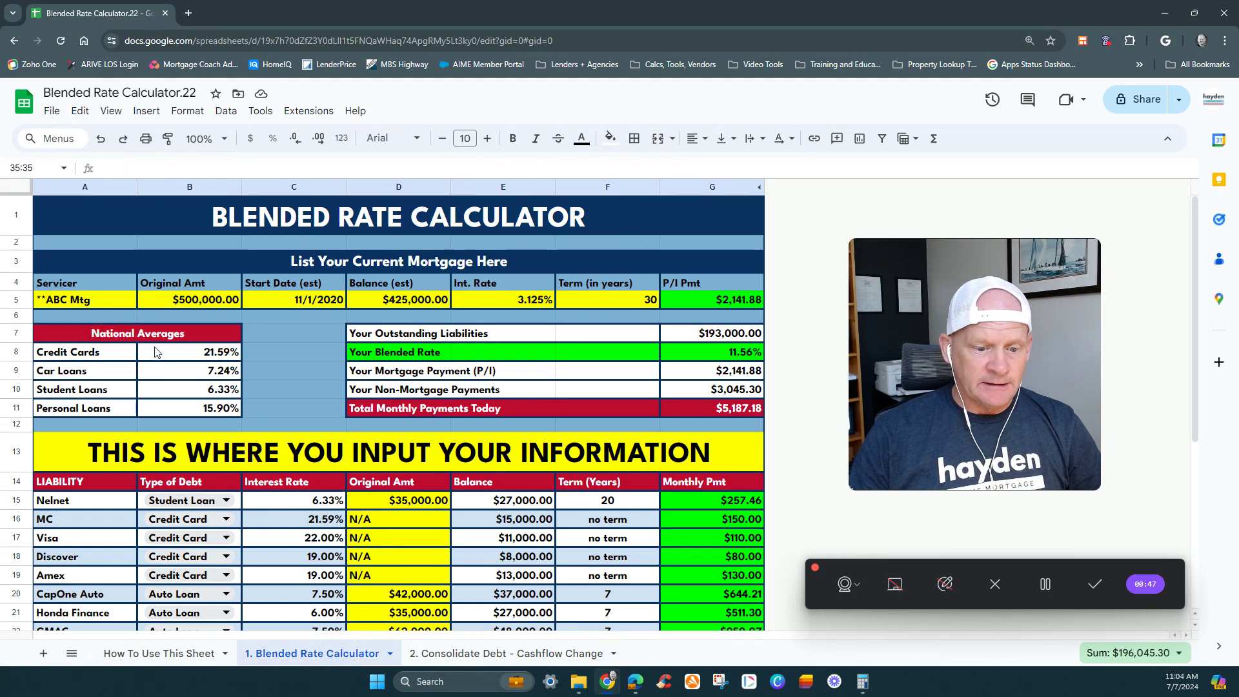
scroll(160, 358, down, 3)
scroll(436, 374, up, 3)
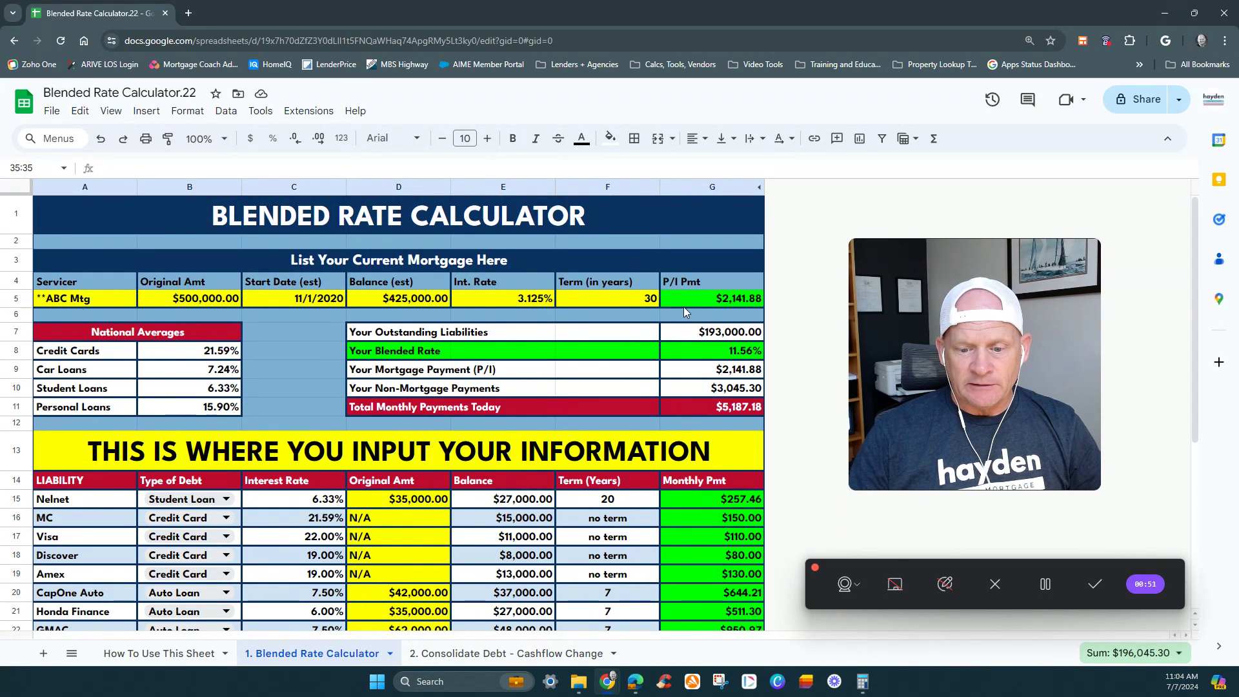
- Fill the Liability name cells A15:A34 with yellow to mark them as input fields
click(69, 497)
scroll(77, 535, down, 5)
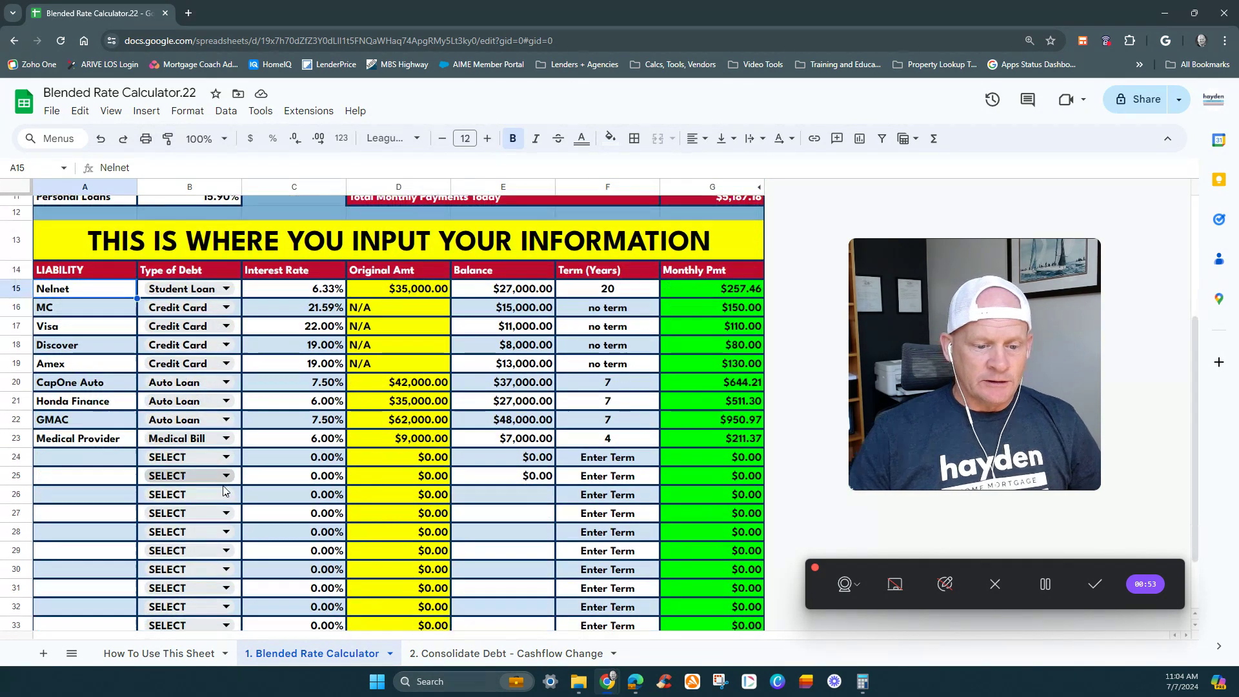
shift+click(84, 568)
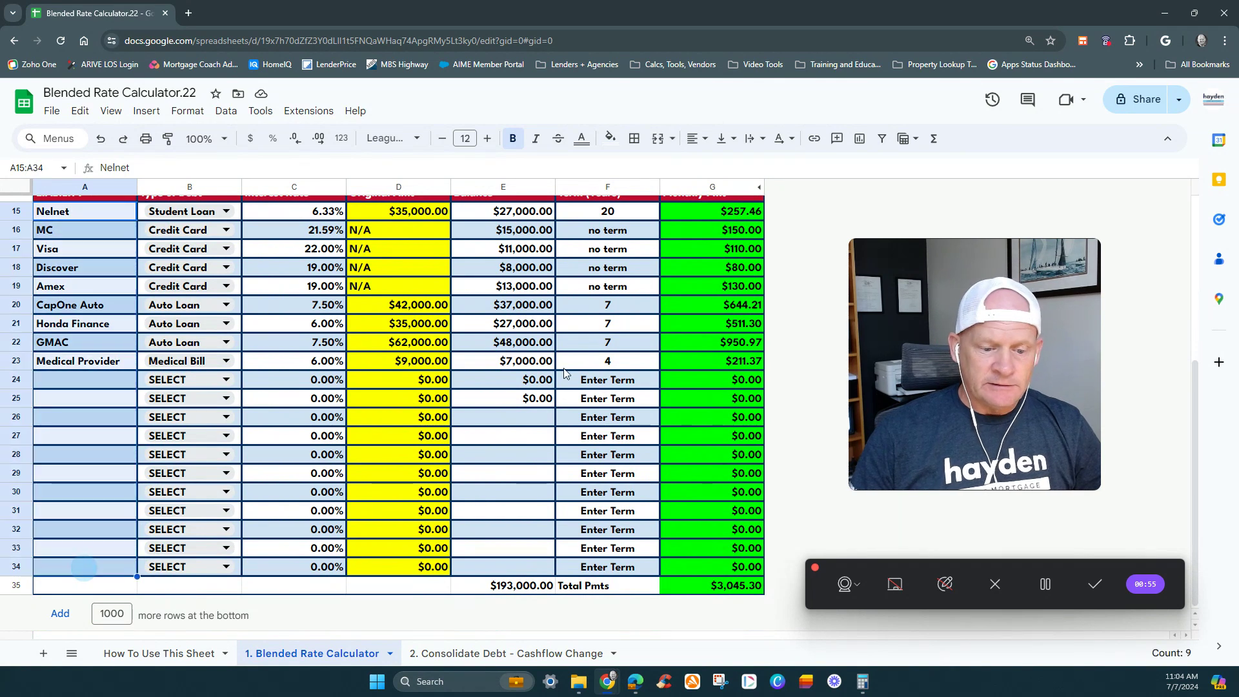
click(610, 138)
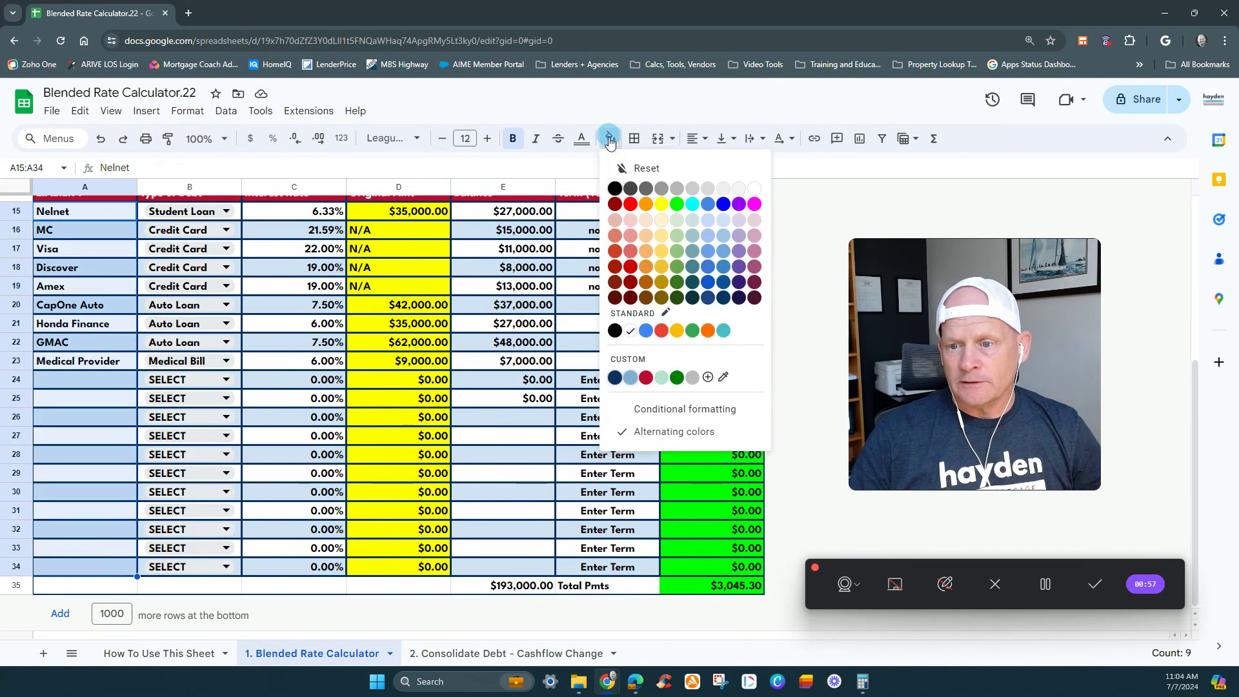
click(660, 205)
- Fill the Balance cells E15:E34 with yellow
click(492, 213)
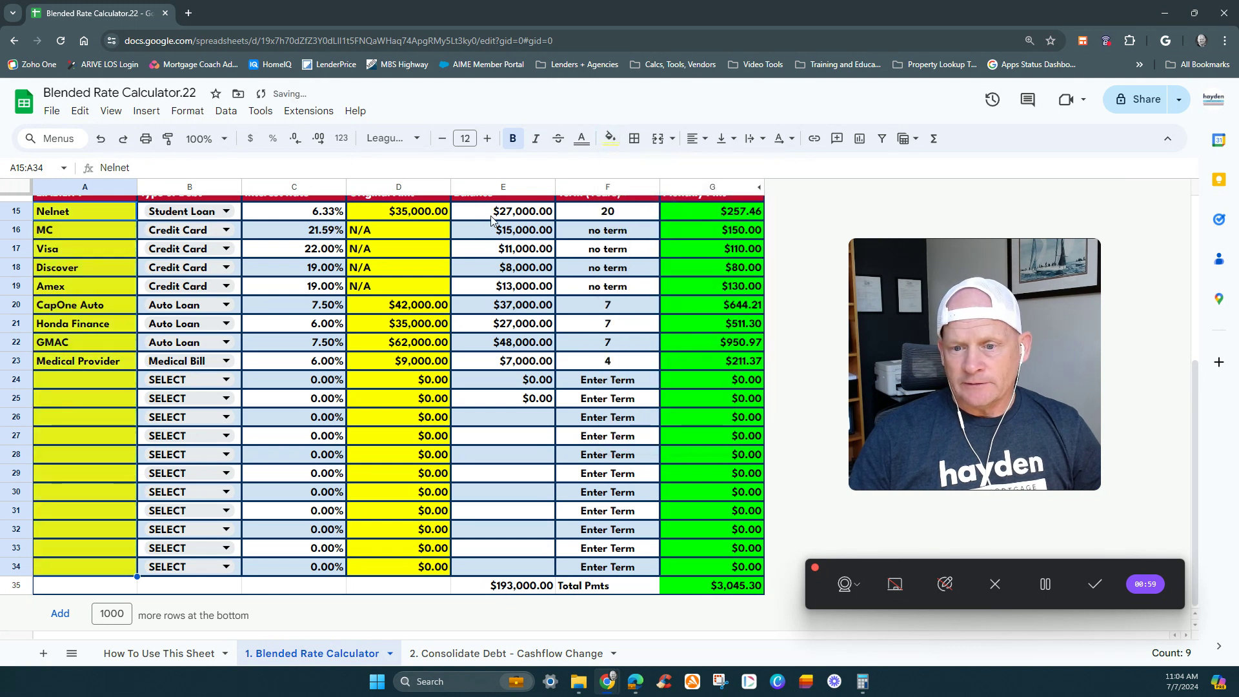
shift+click(529, 566)
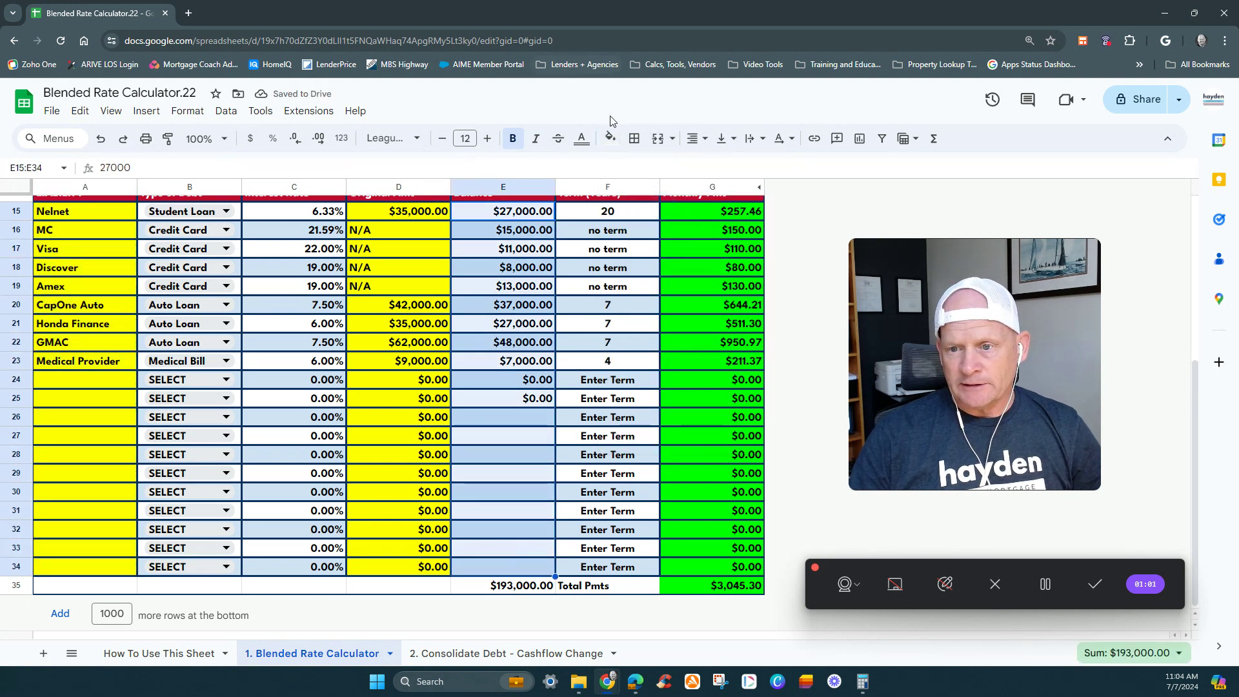
click(610, 139)
click(661, 205)
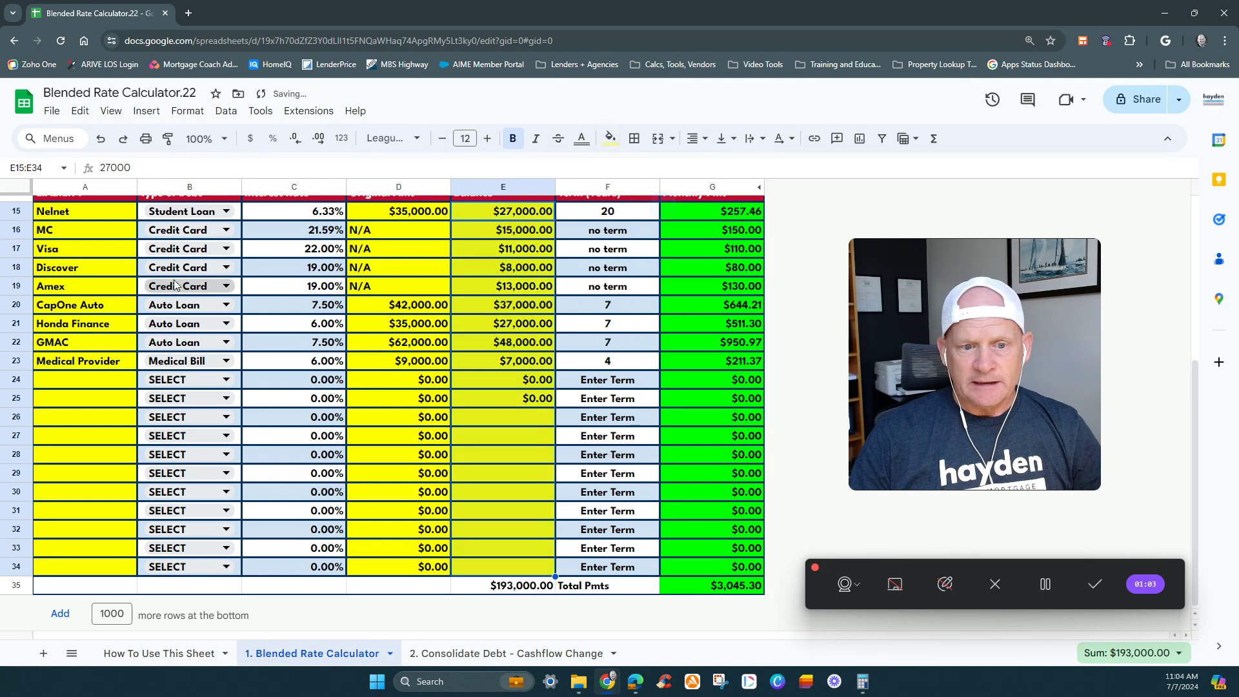
click(239, 213)
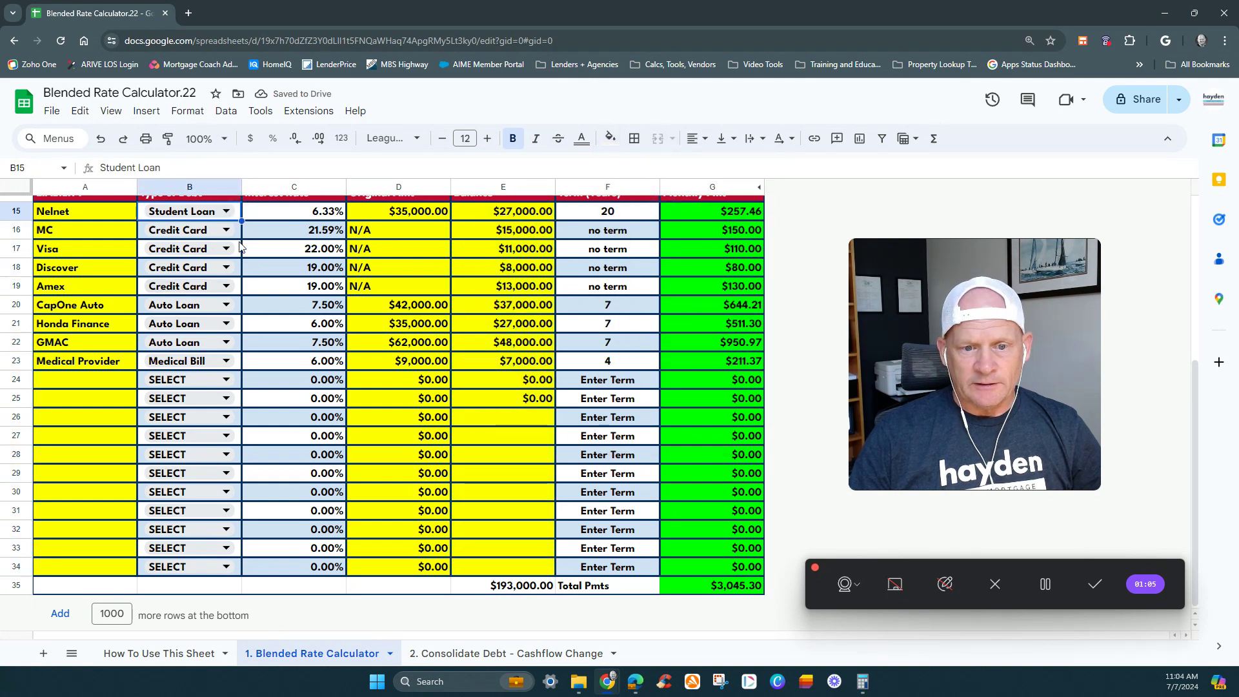
double_click(185, 573)
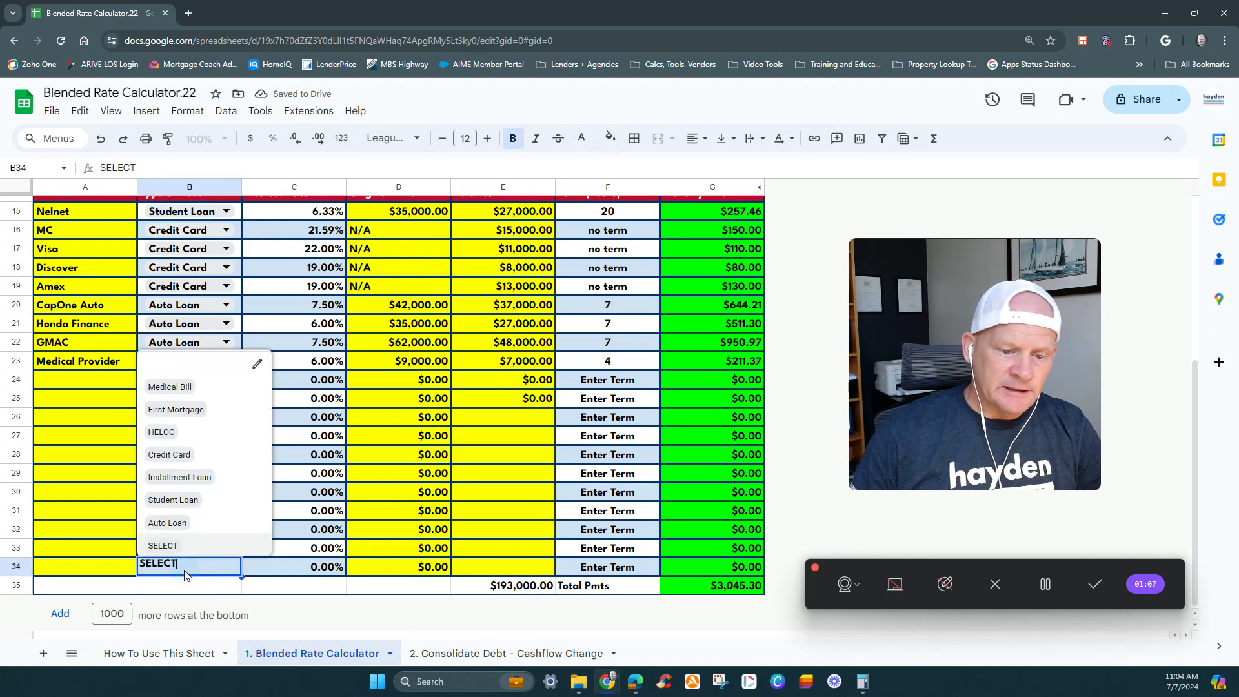
click(106, 568)
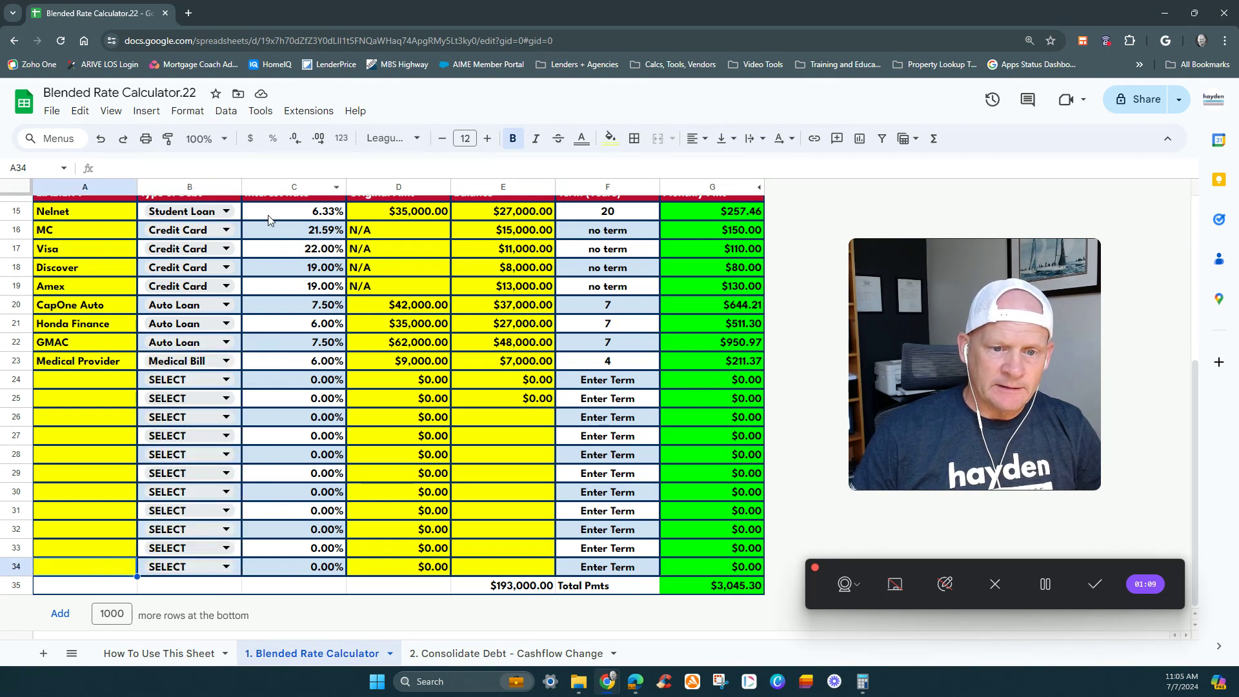
- Fill the Type of Debt cells B15:B34 with yellow
click(239, 215)
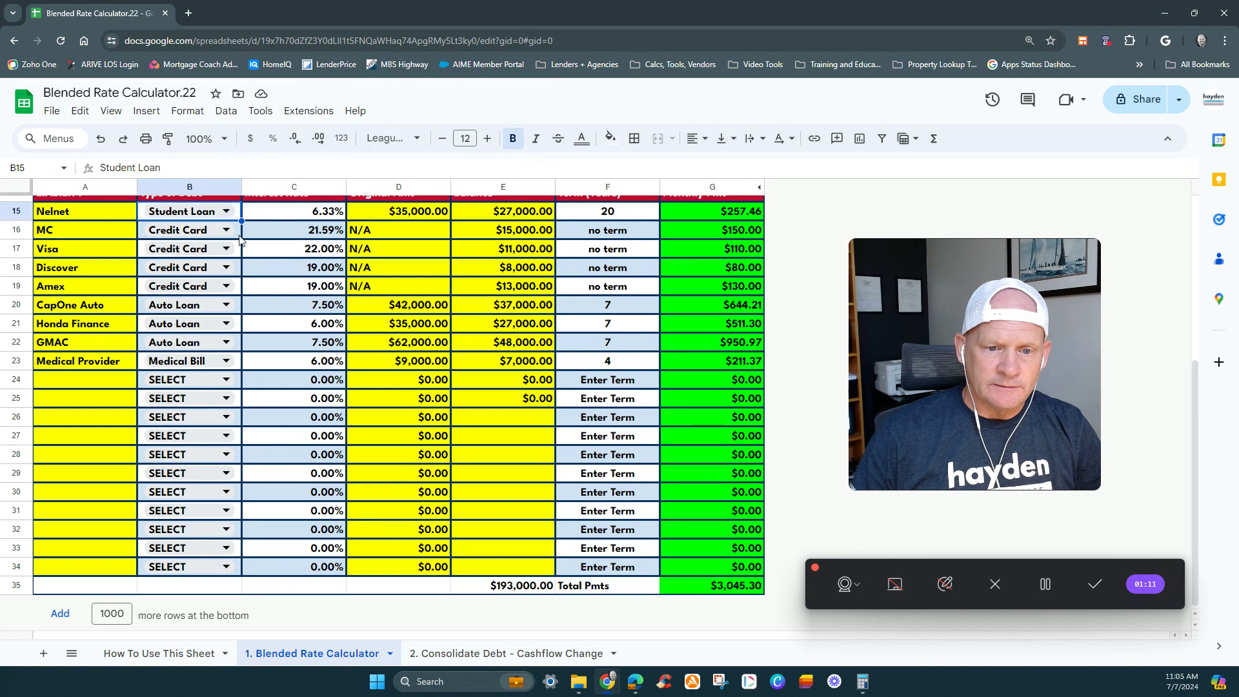
shift+click(235, 567)
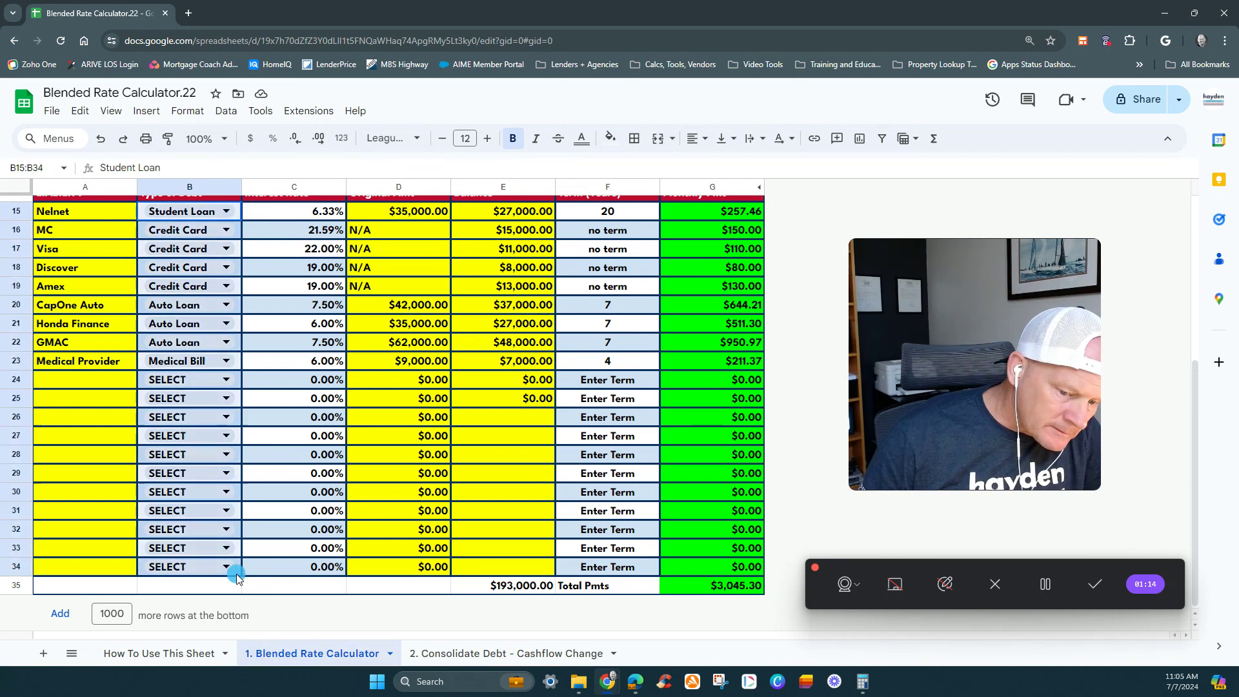
click(610, 138)
click(652, 204)
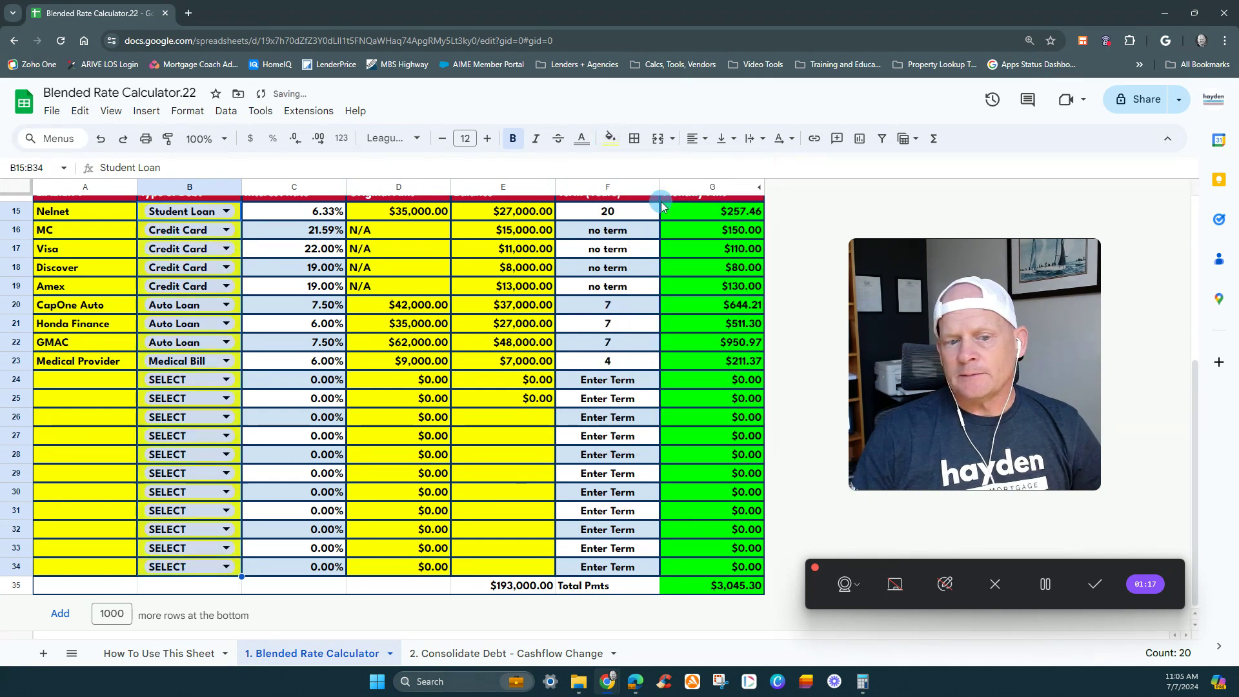
- Fill the Interest Rate cells C15:C34 with yellow
click(252, 211)
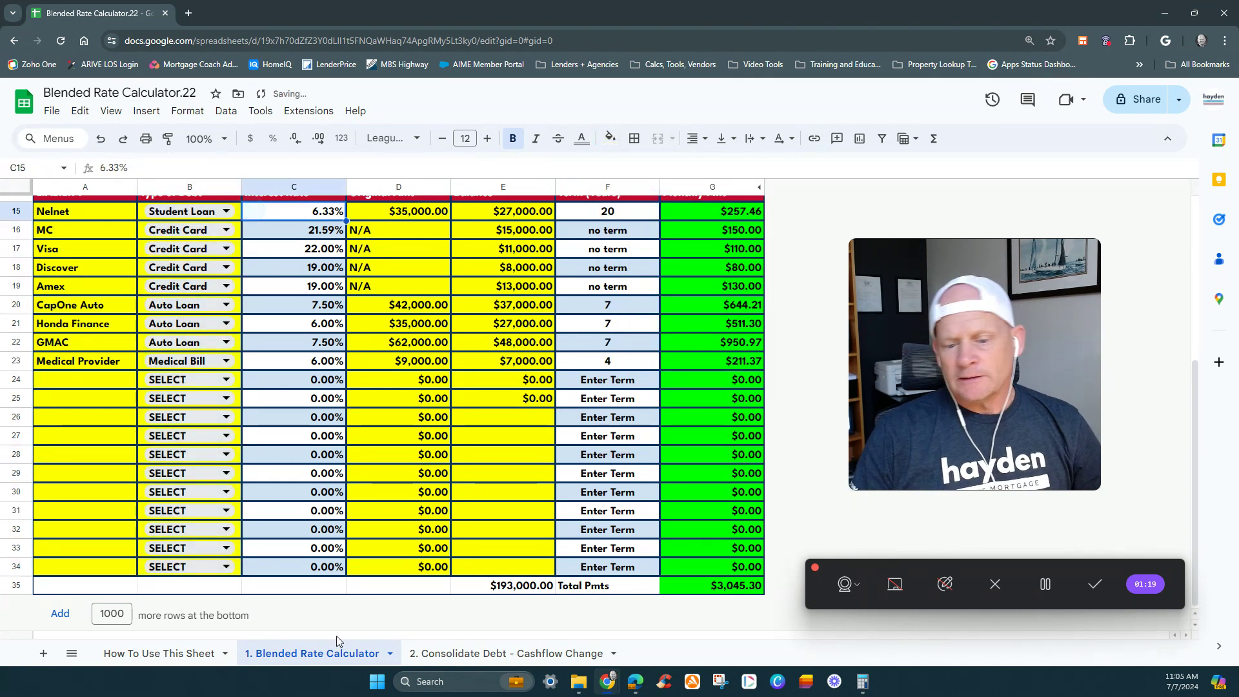
shift+click(315, 570)
click(609, 138)
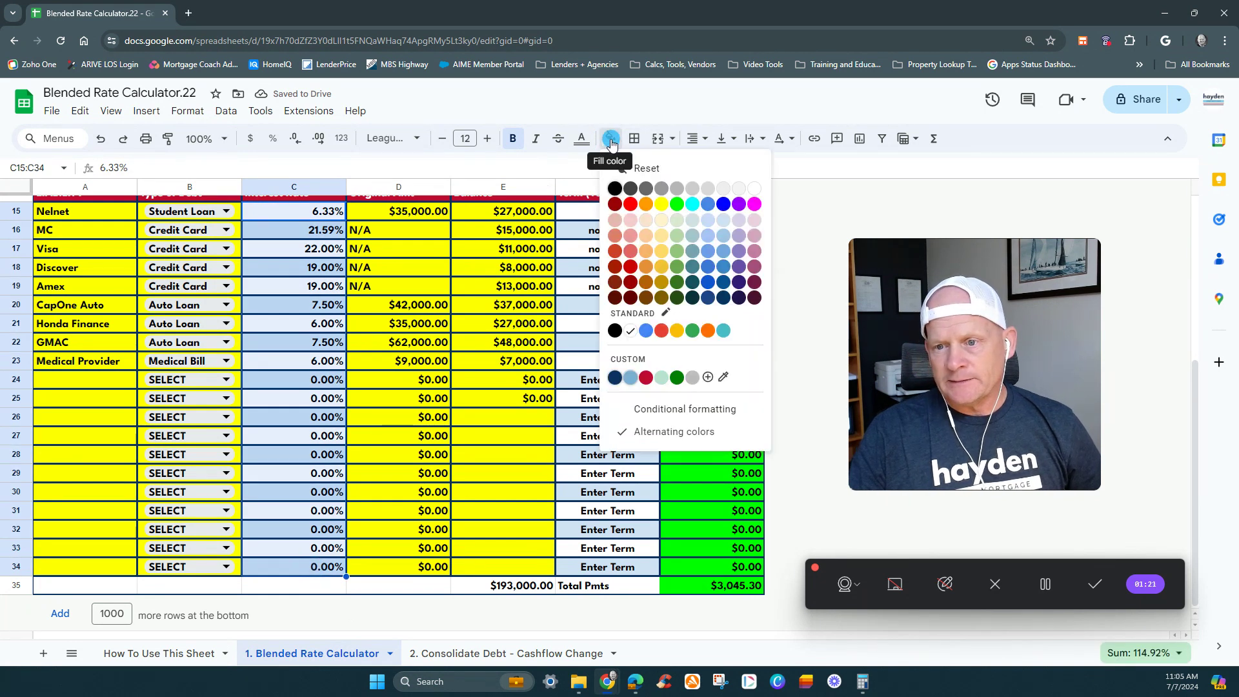
click(663, 205)
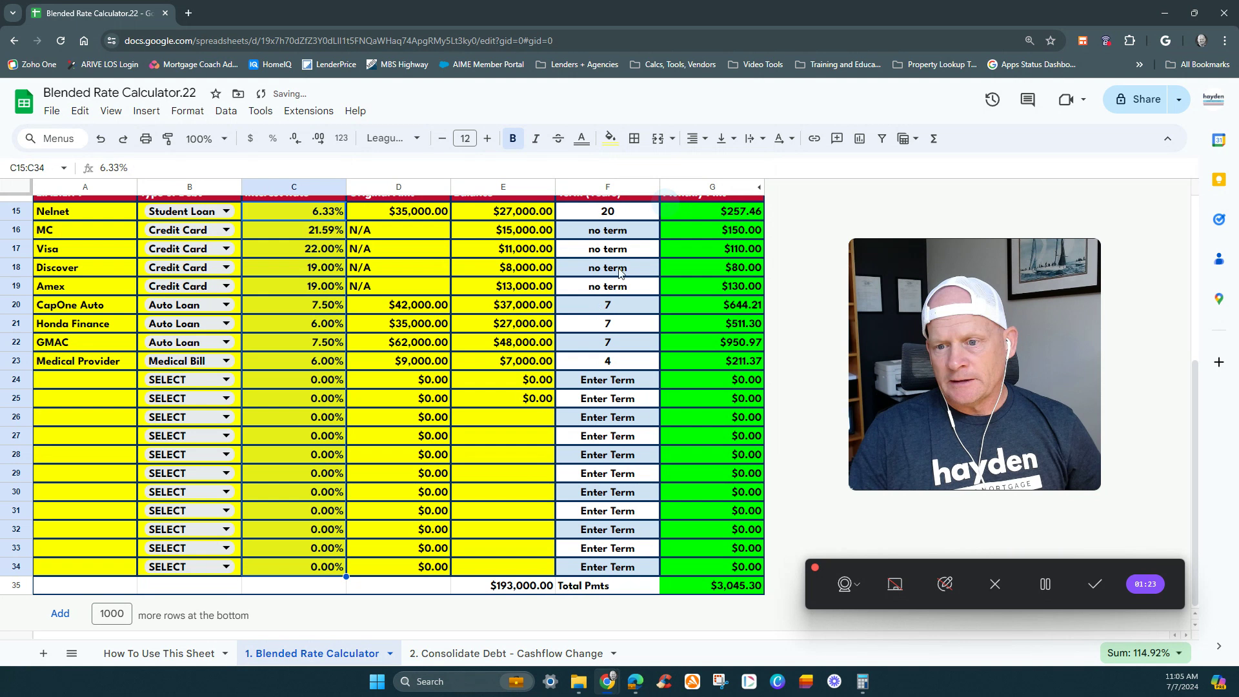
- Fill the Term (Years) cells F15:F34 with yellow
click(620, 217)
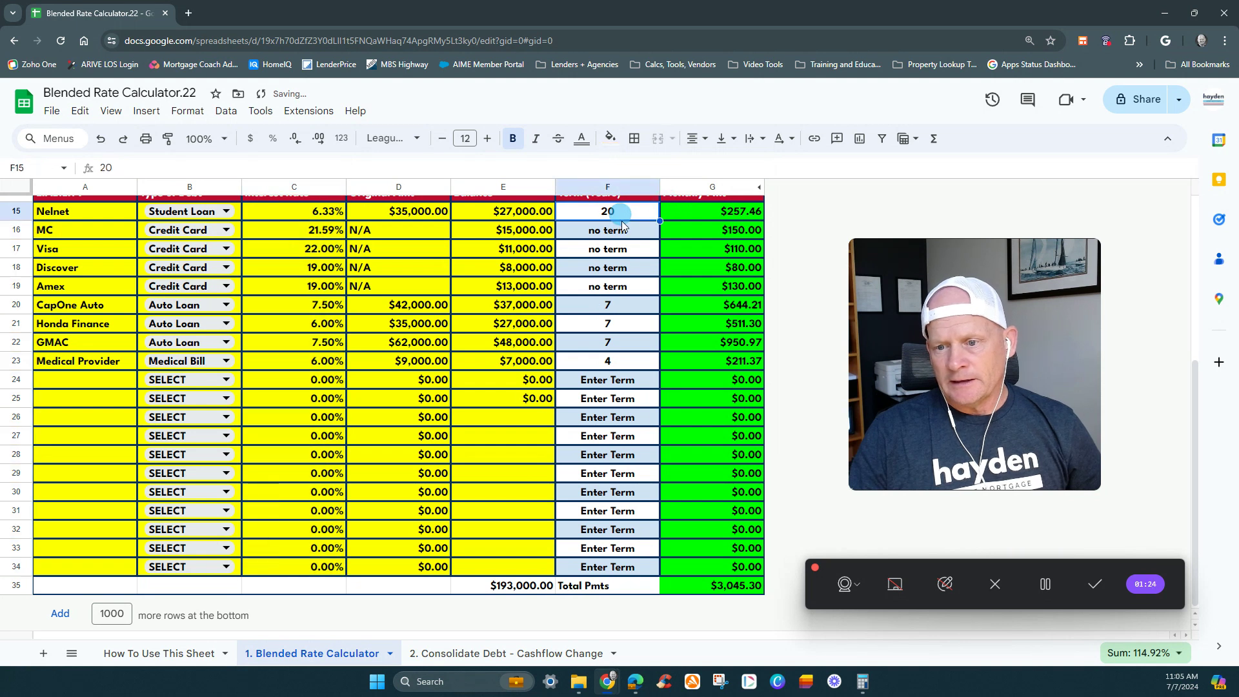
shift+click(637, 569)
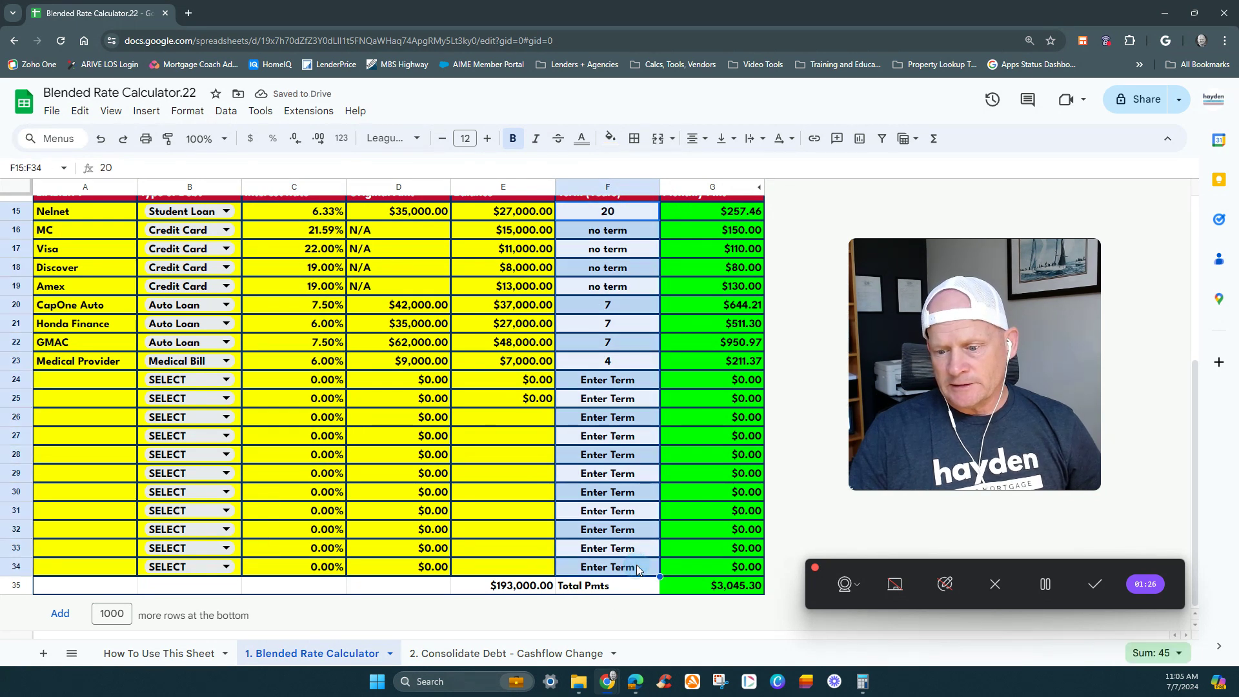
click(608, 140)
click(665, 220)
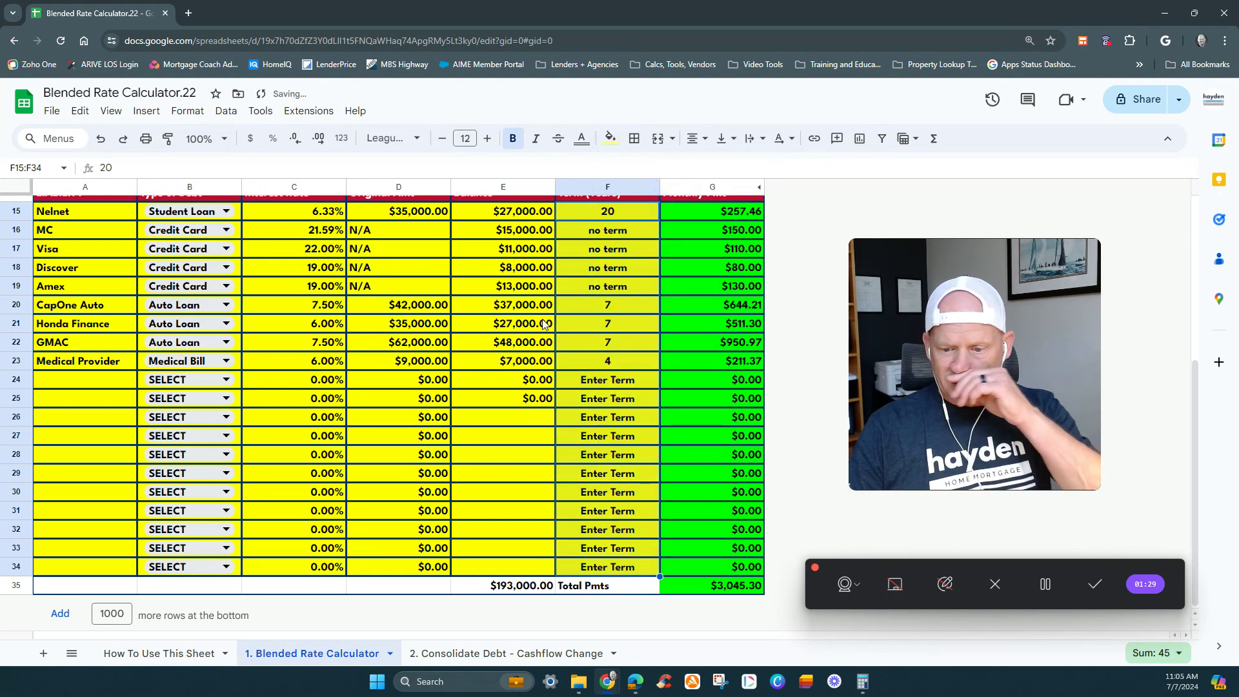
- In the current mortgage row, set the servicer to Wells Fargo and the original amount to 450000
scroll(542, 331, up, 5)
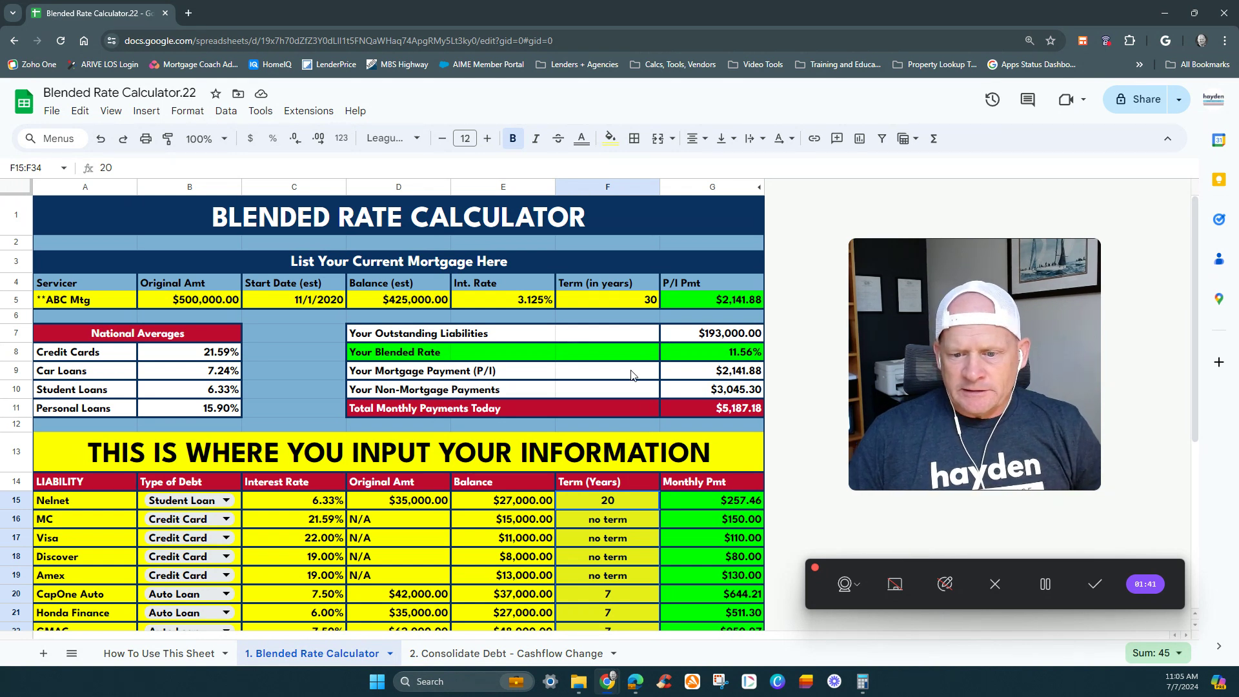
scroll(571, 379, down, 3)
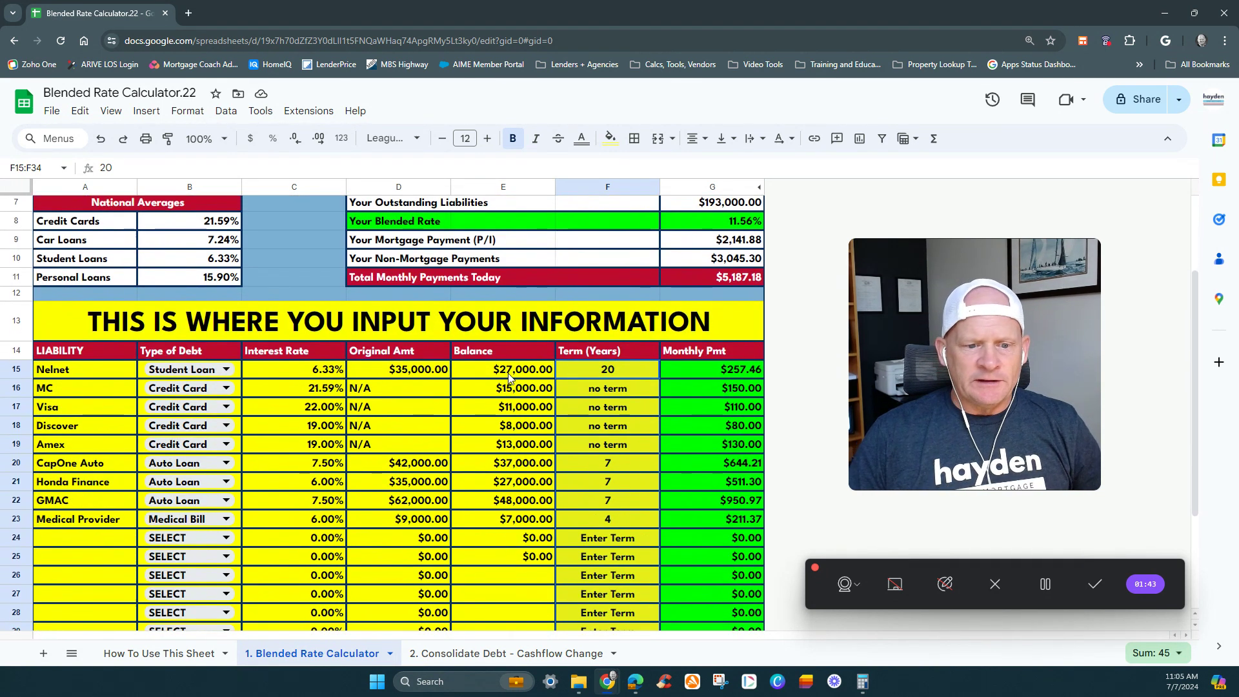
scroll(506, 379, up, 3)
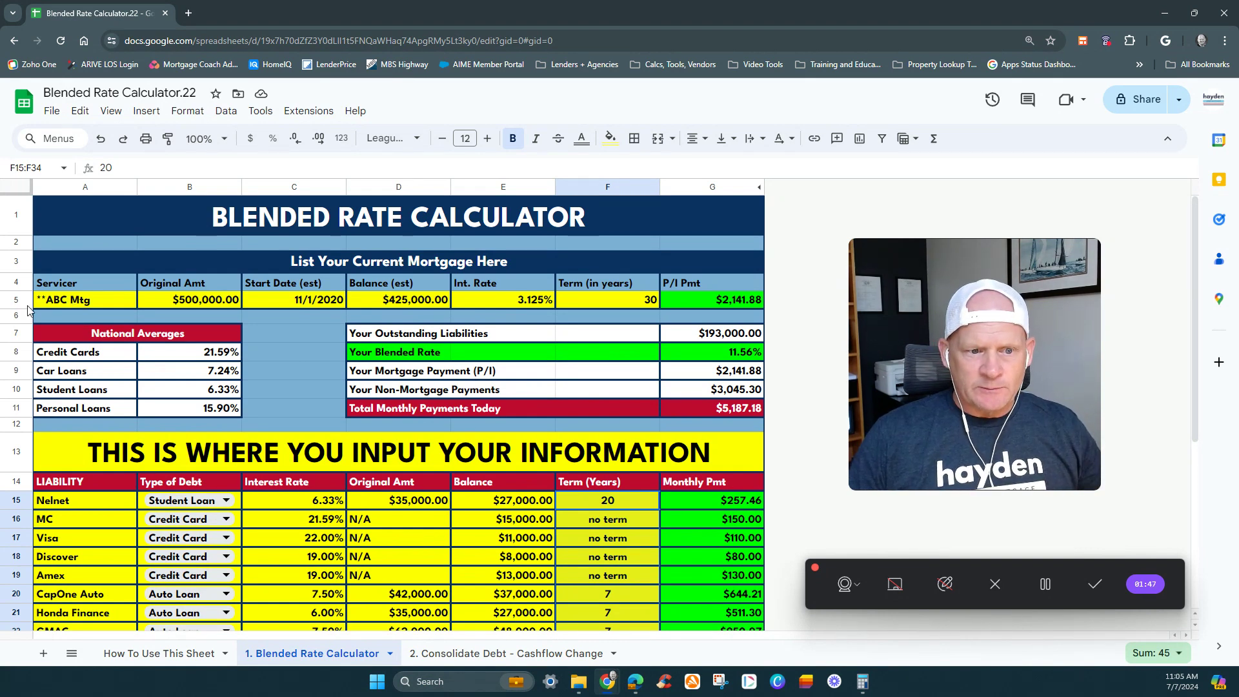
click(59, 302)
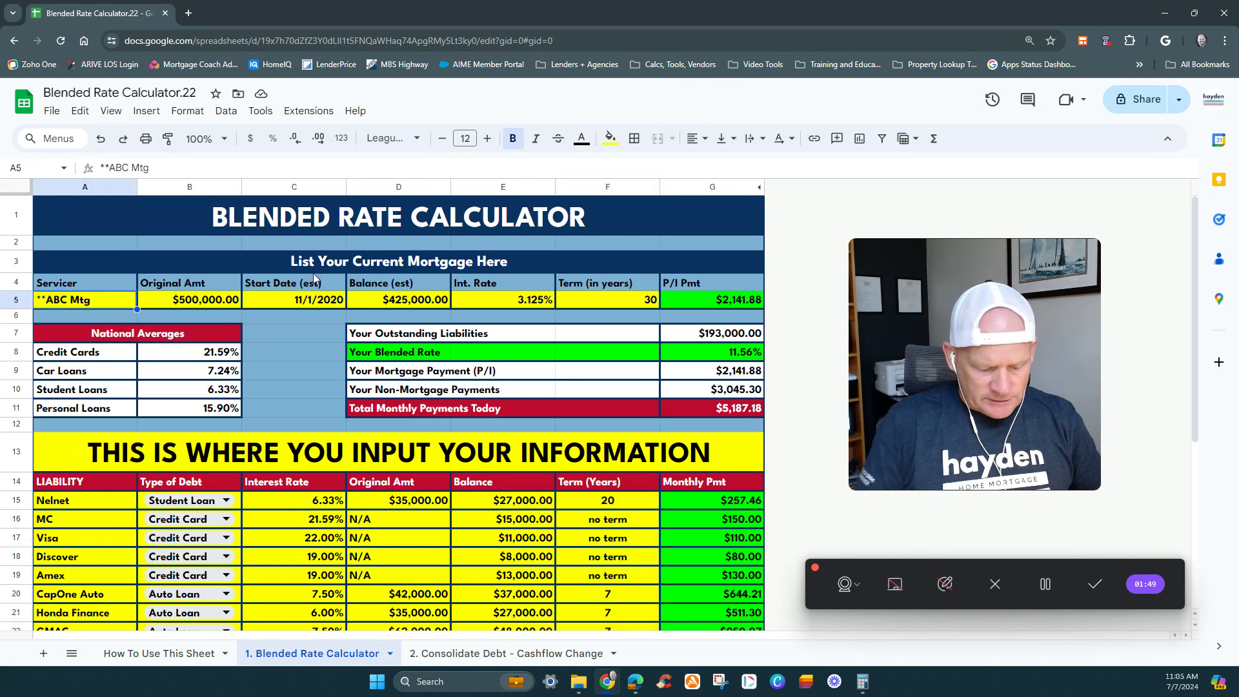
text(Wells F)
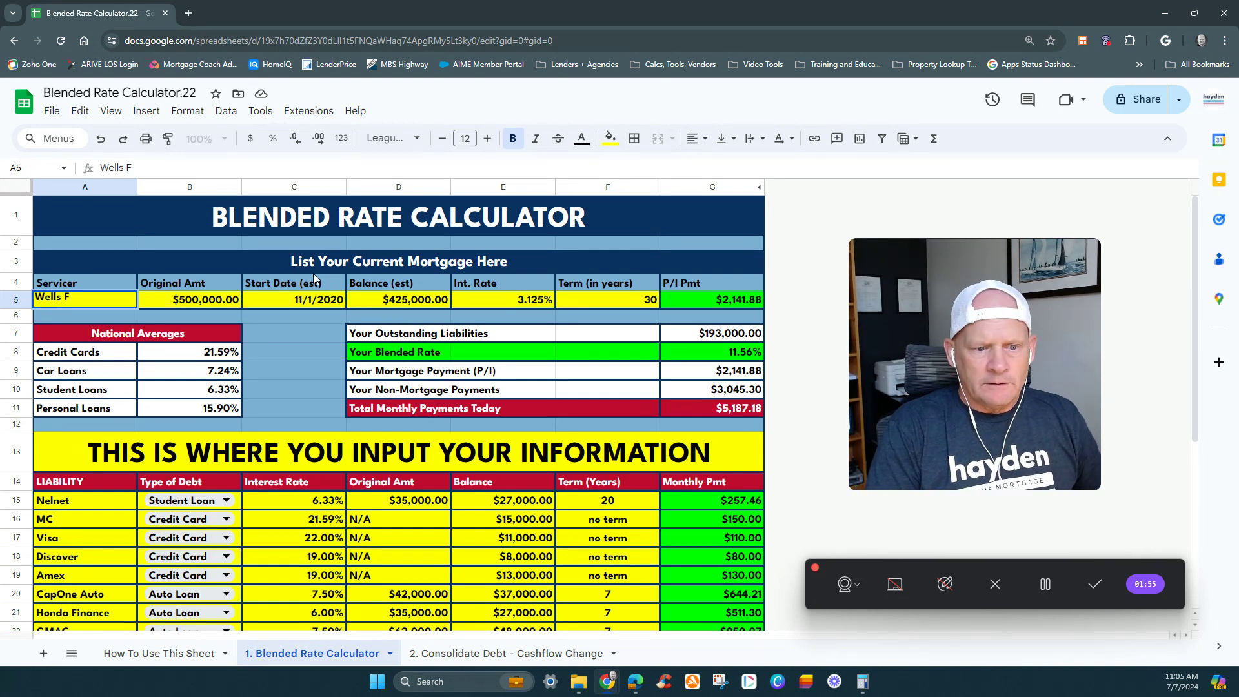
text(argo)
key(Tab)
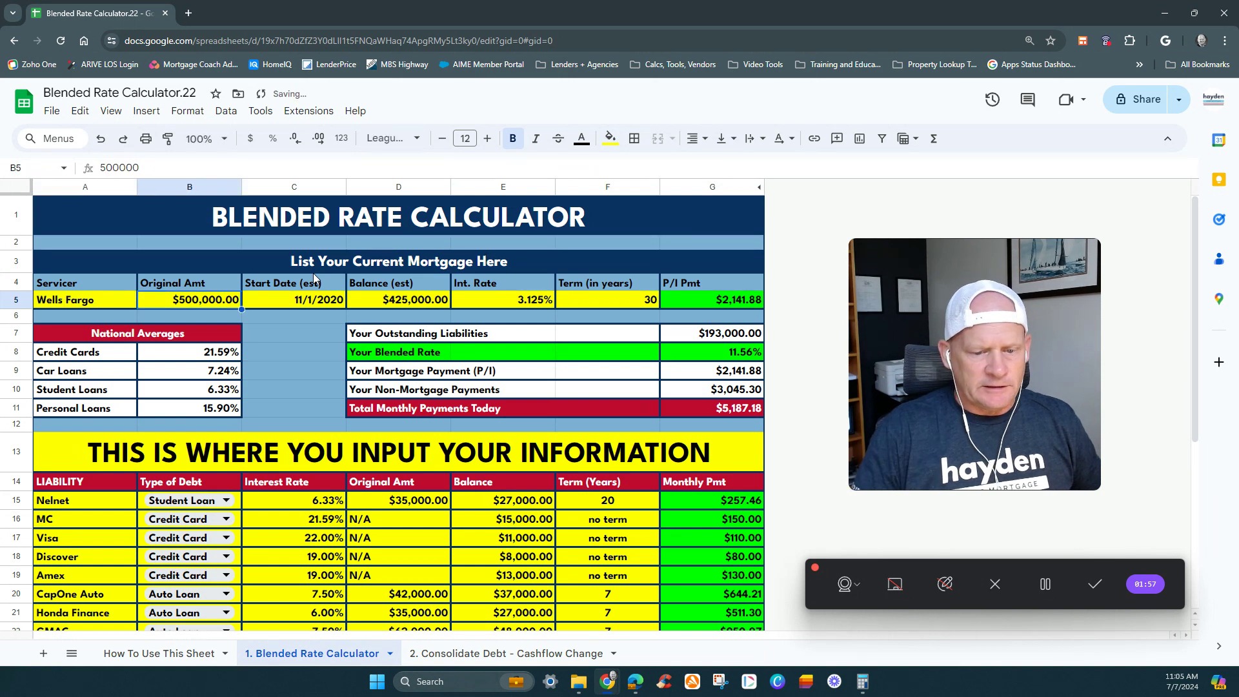
text(450000)
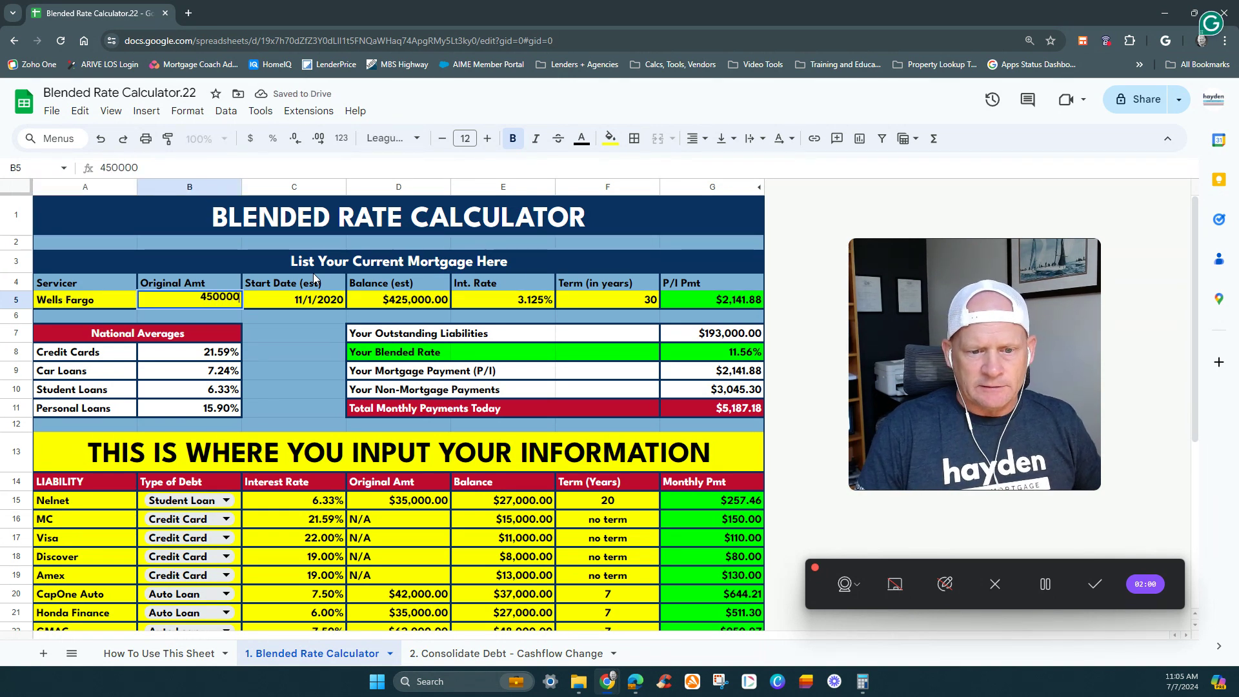
key(Tab)
key(Tab)
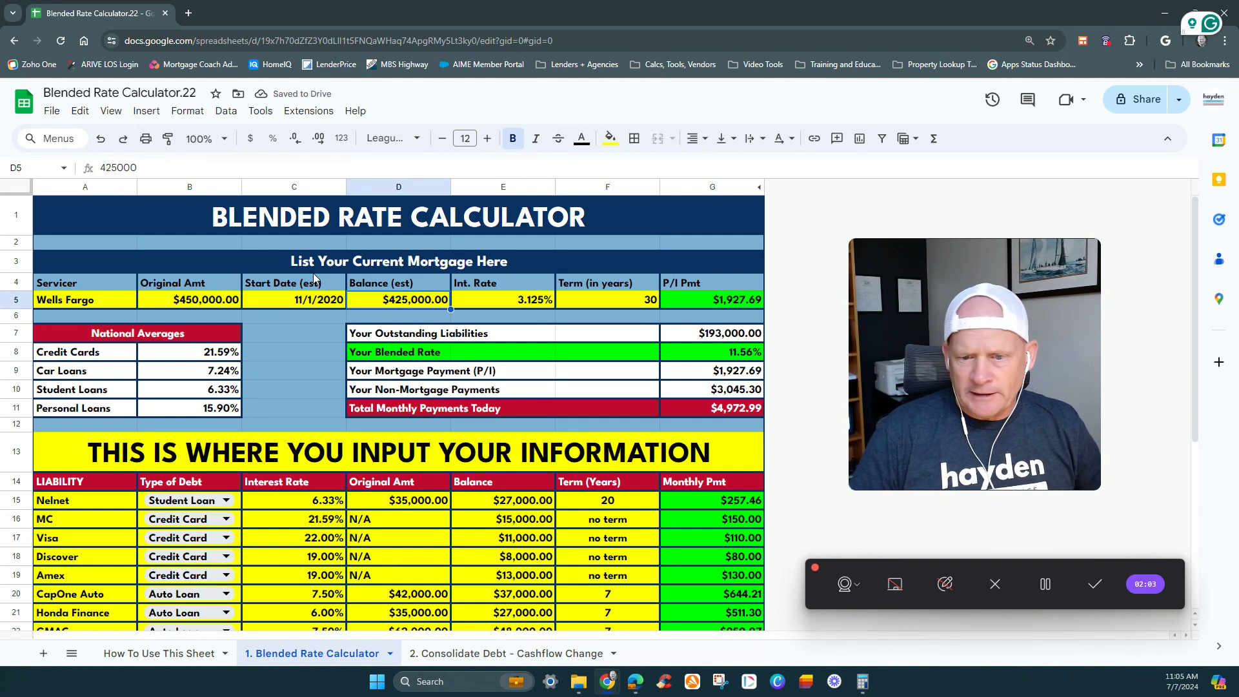
- Set the current mortgage's estimated balance to 435000 and its interest rate to 3%
text(435000)
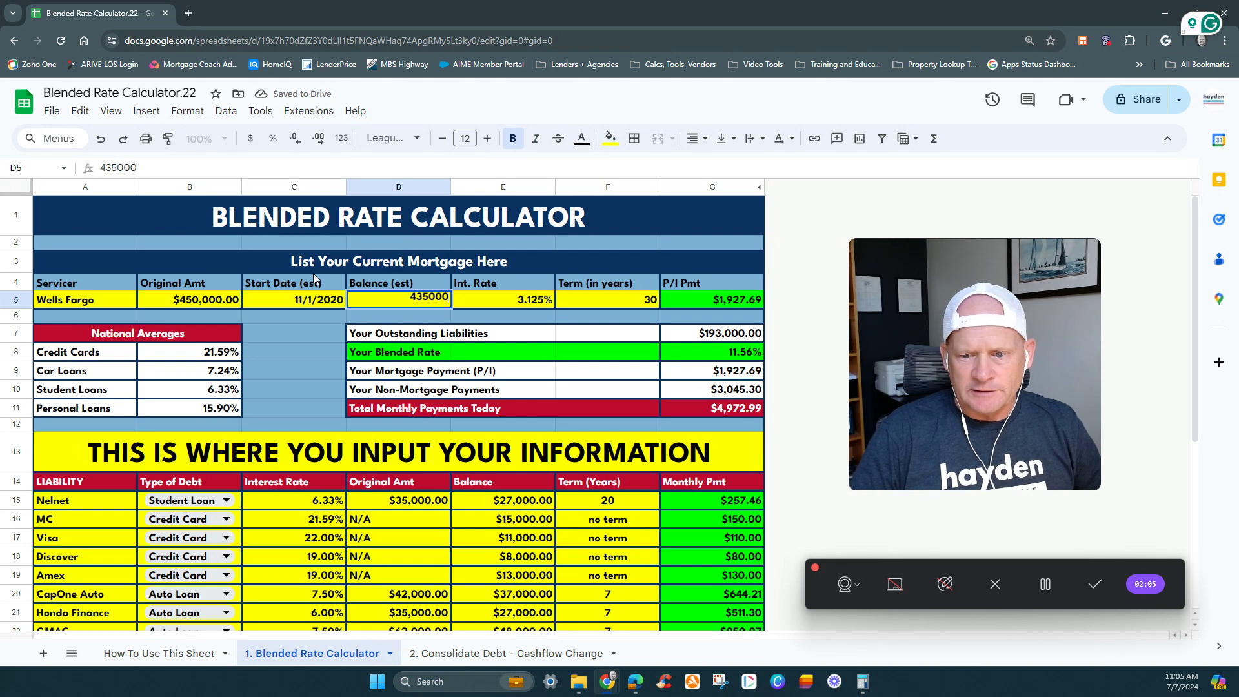
key(Tab)
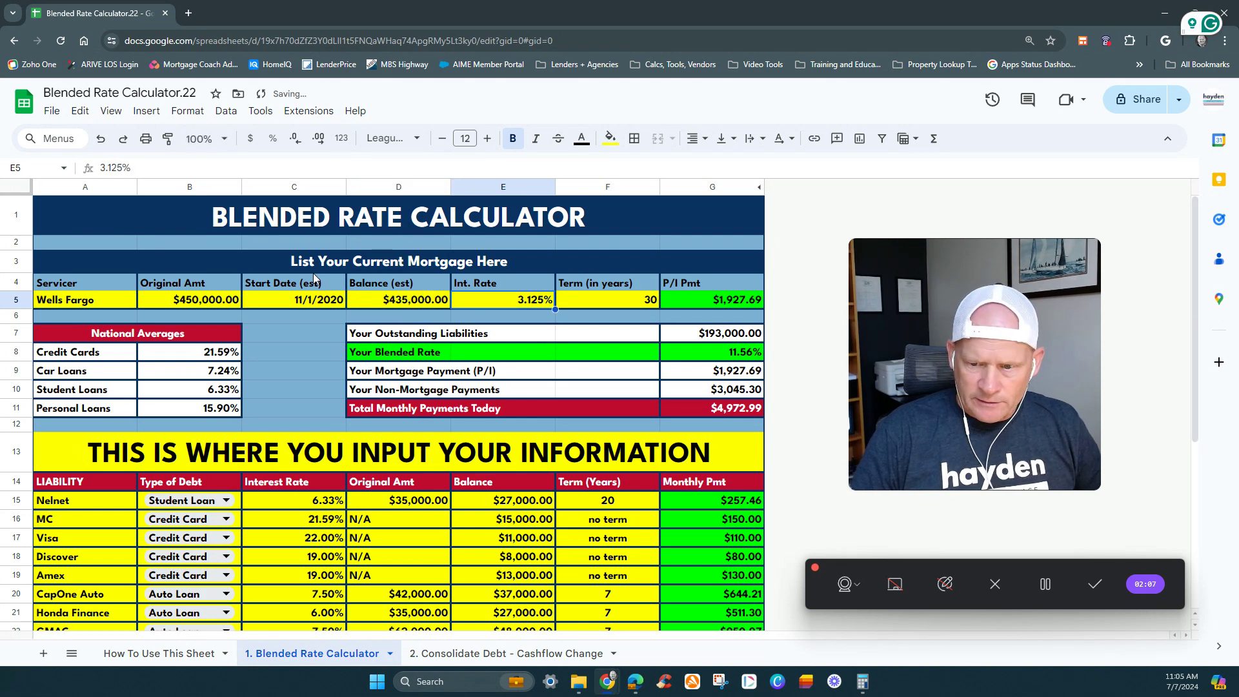
text(3)
key(Return)
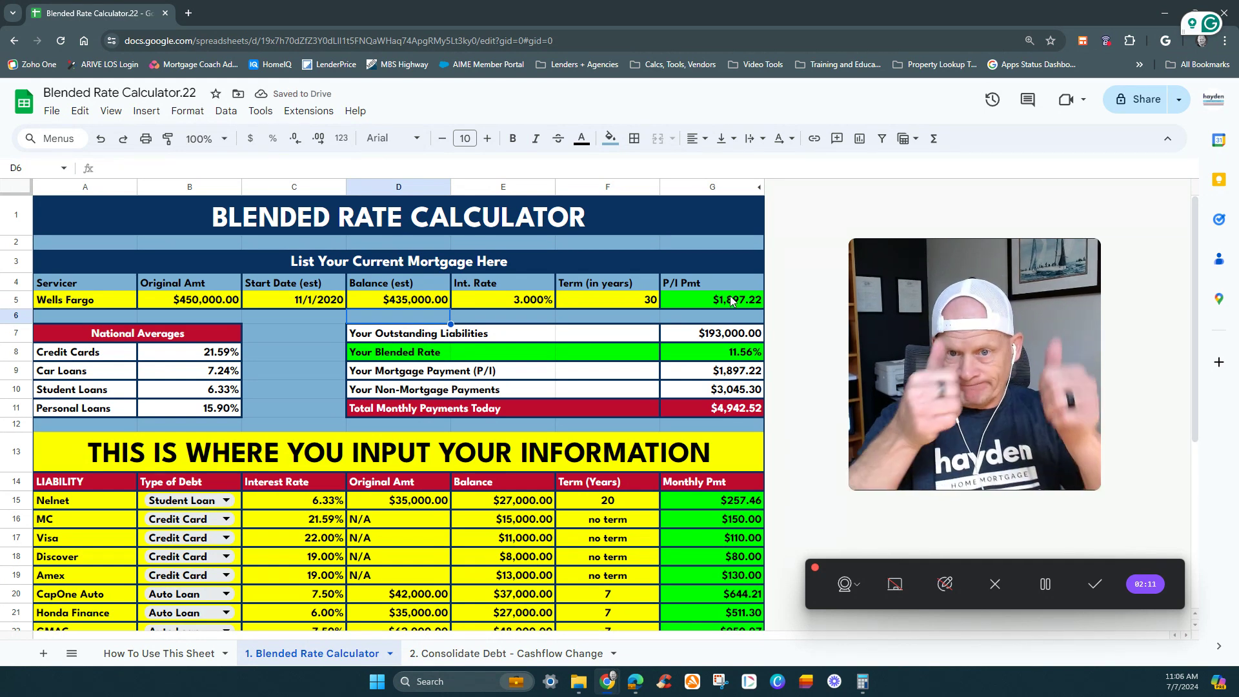
- Reset the Type of Debt to SELECT in the Nelnet, MC, Visa, Discover and Amex rows
scroll(638, 305, down, 1)
scroll(639, 305, down, 3)
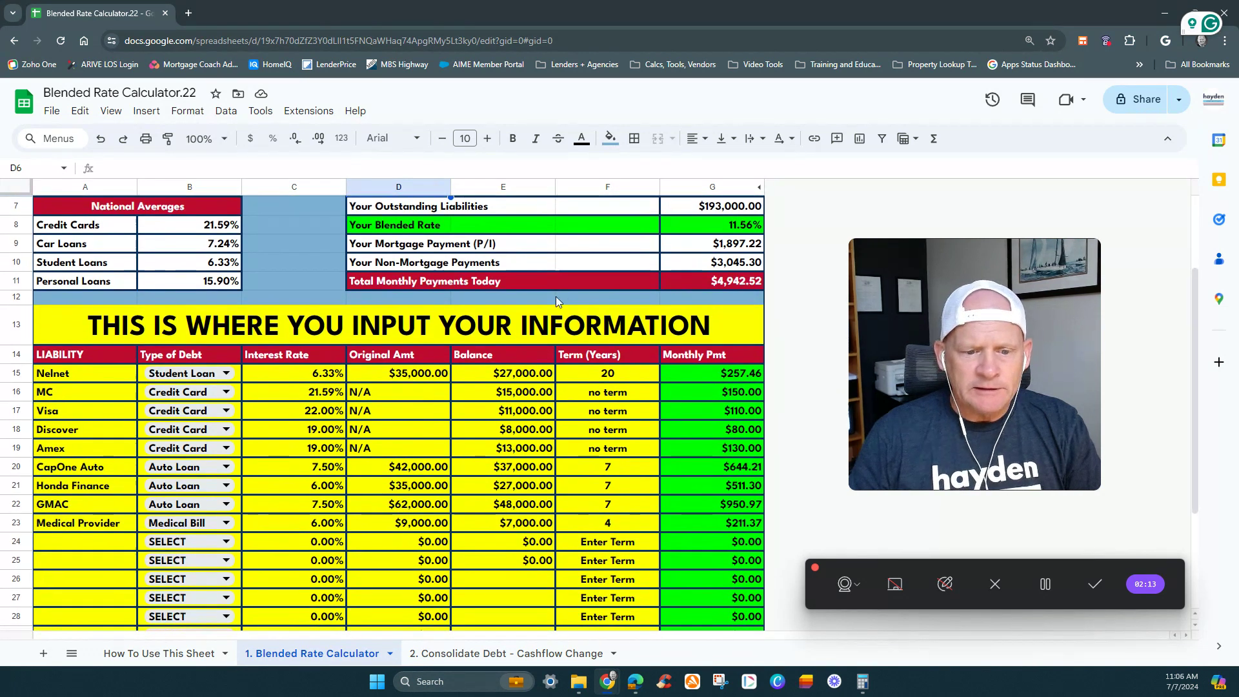
click(58, 369)
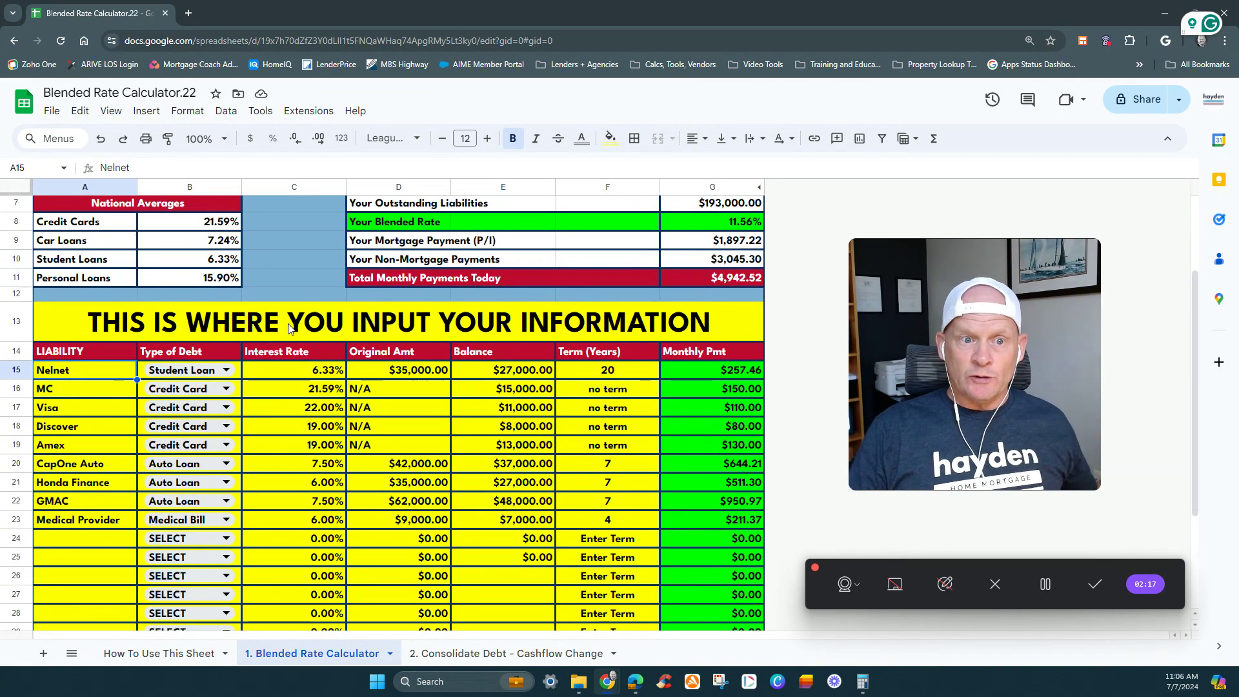
click(216, 370)
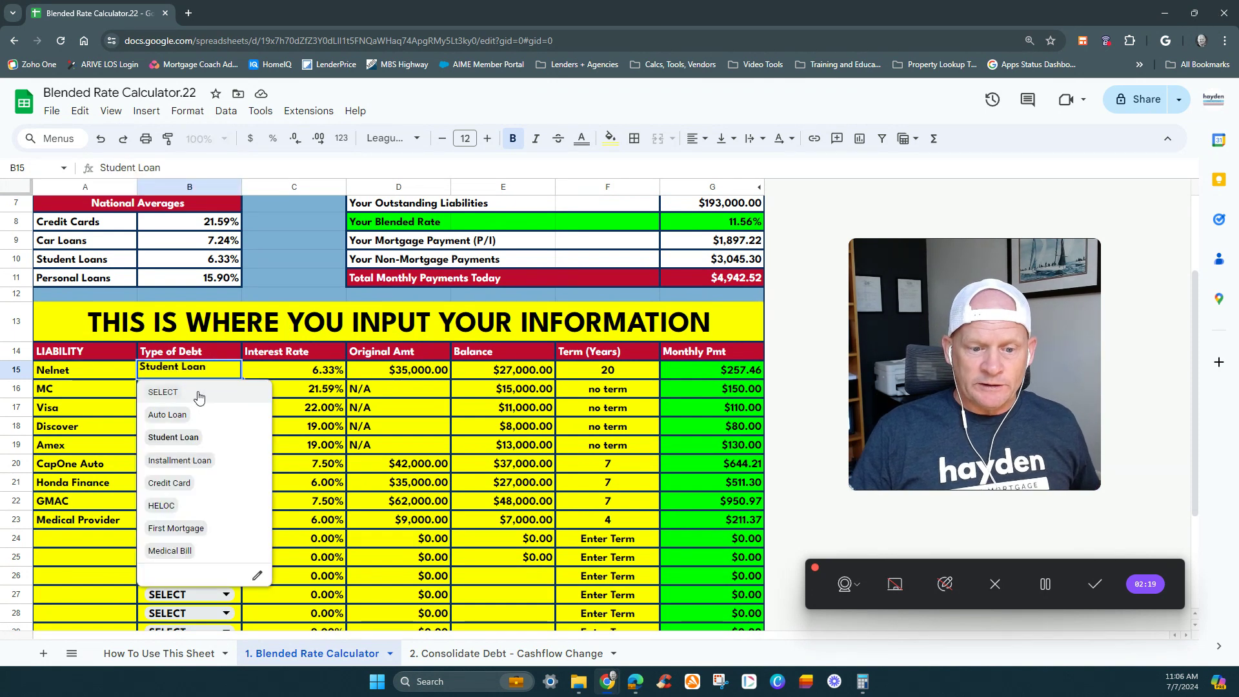
click(198, 392)
click(198, 389)
click(194, 411)
click(188, 408)
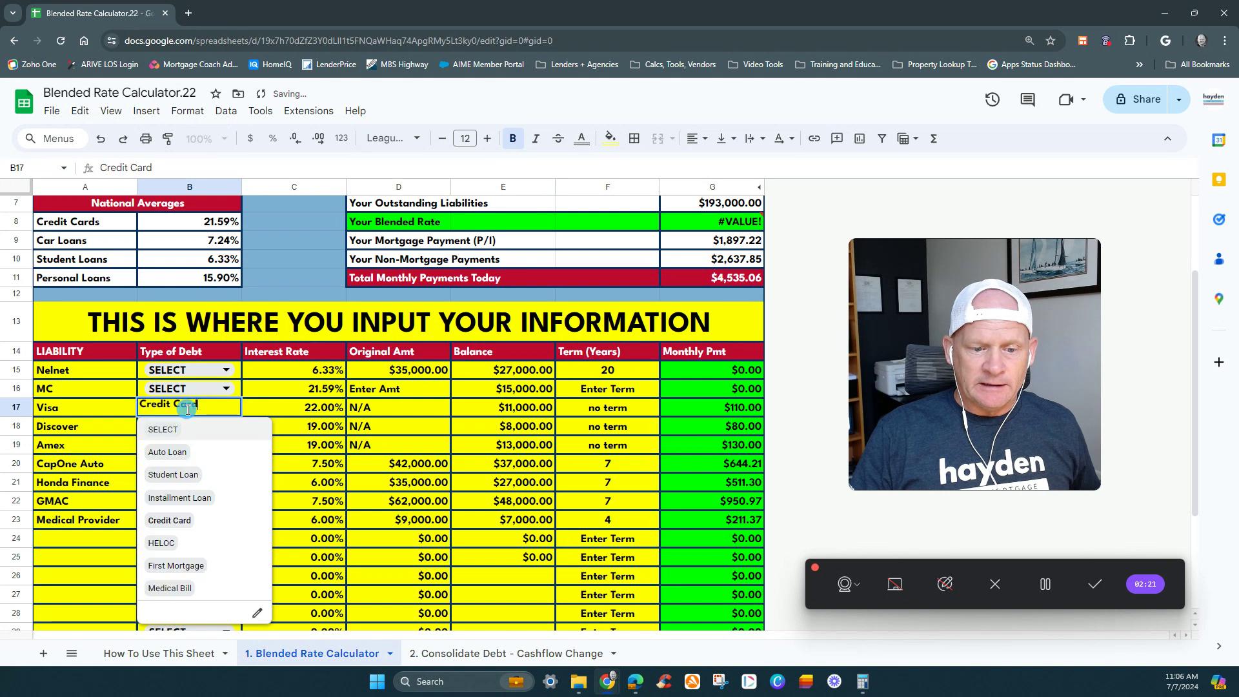
click(180, 429)
click(188, 445)
click(174, 464)
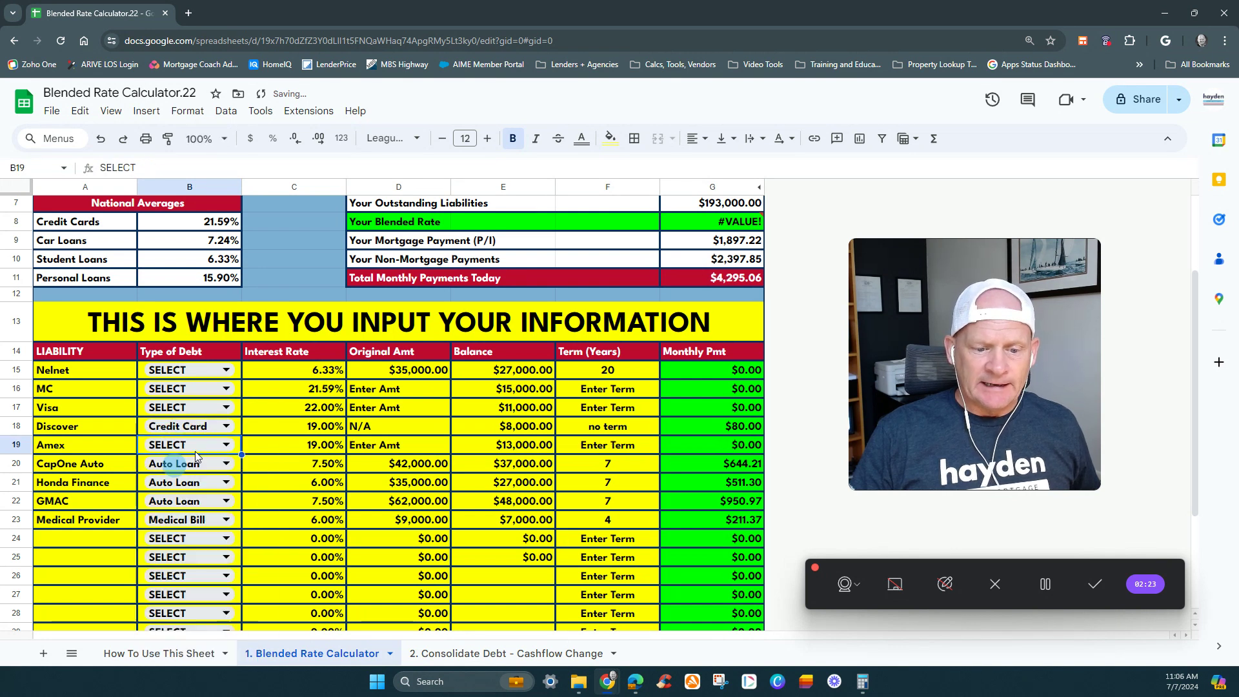
scroll(197, 456, down, 3)
click(198, 290)
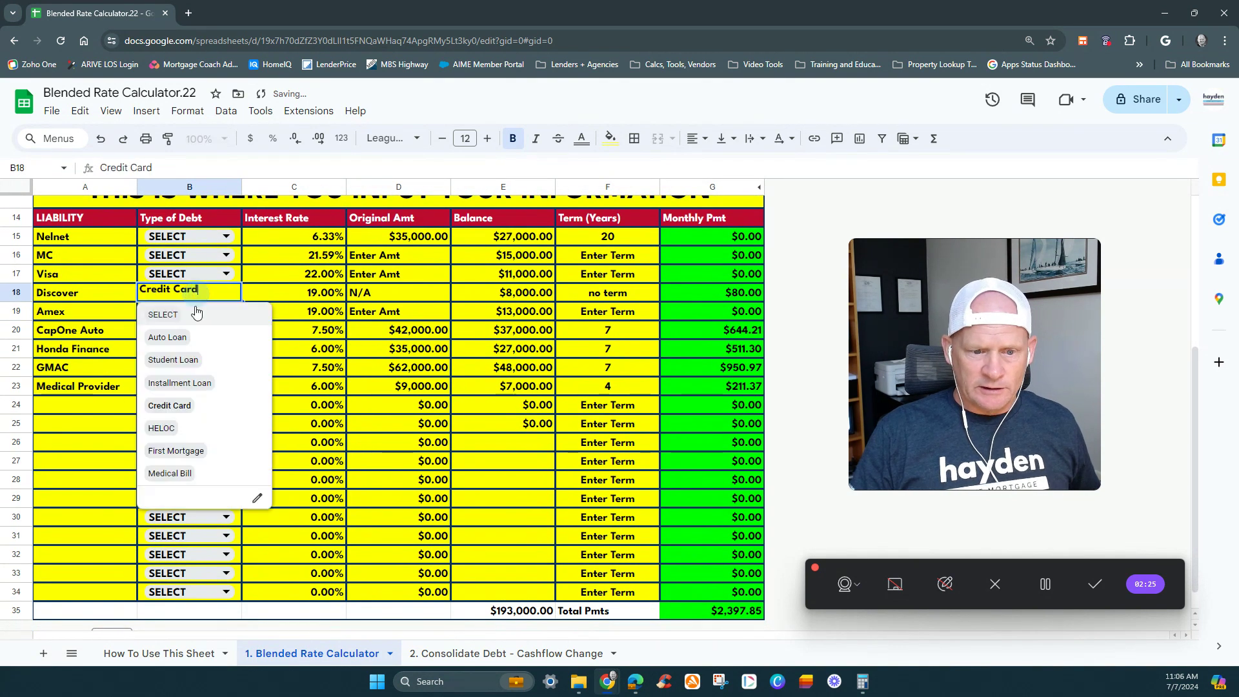
click(195, 315)
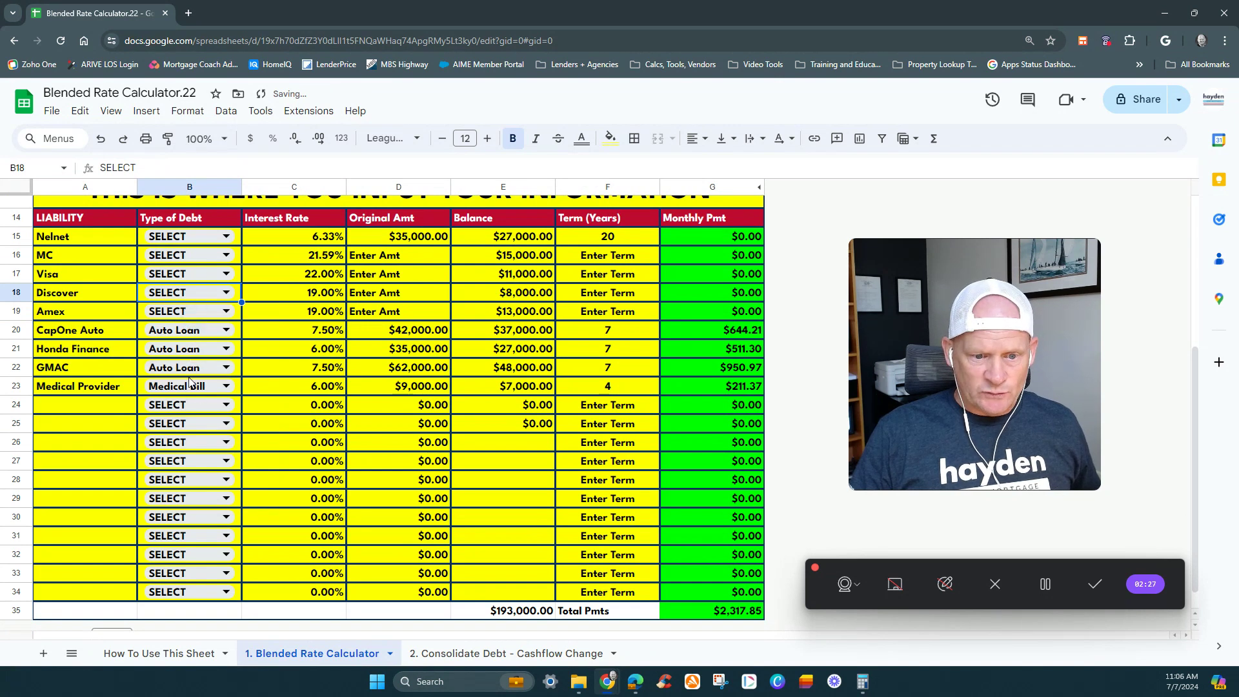
- Reset the Type of Debt to SELECT in the CapOne Auto, Honda Finance, GMAC and Medical Provider rows
click(196, 352)
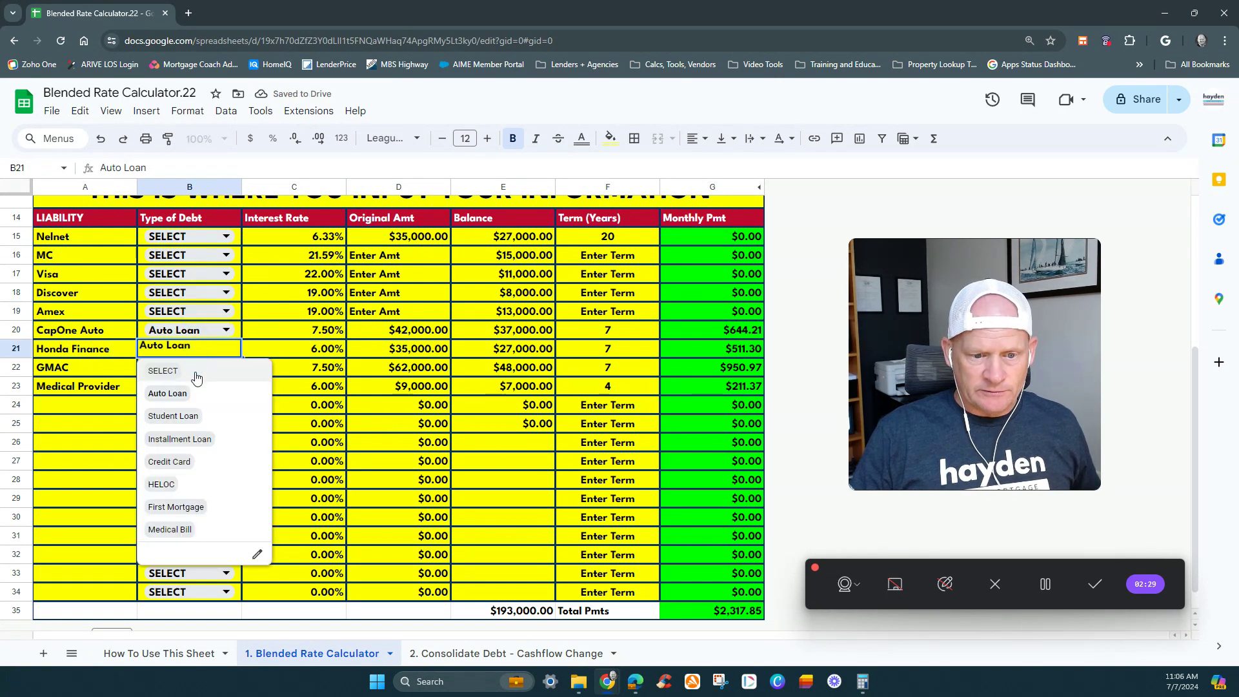
click(197, 376)
click(197, 331)
click(199, 352)
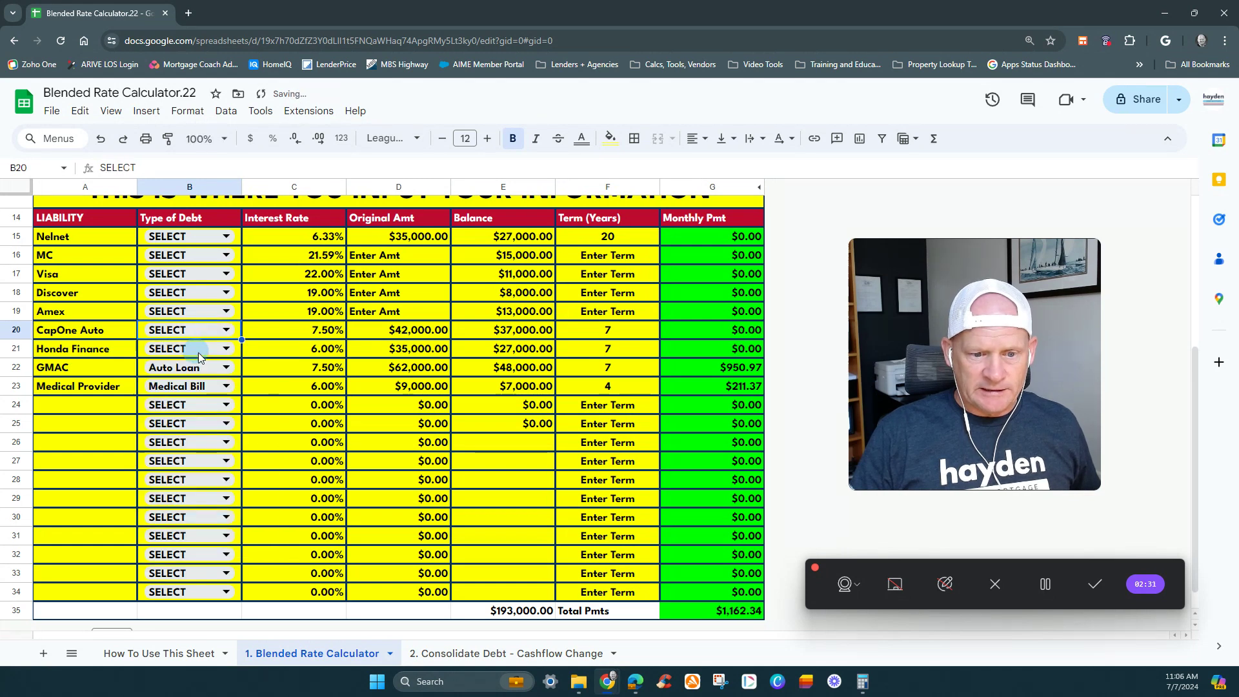
click(198, 353)
click(198, 373)
click(197, 367)
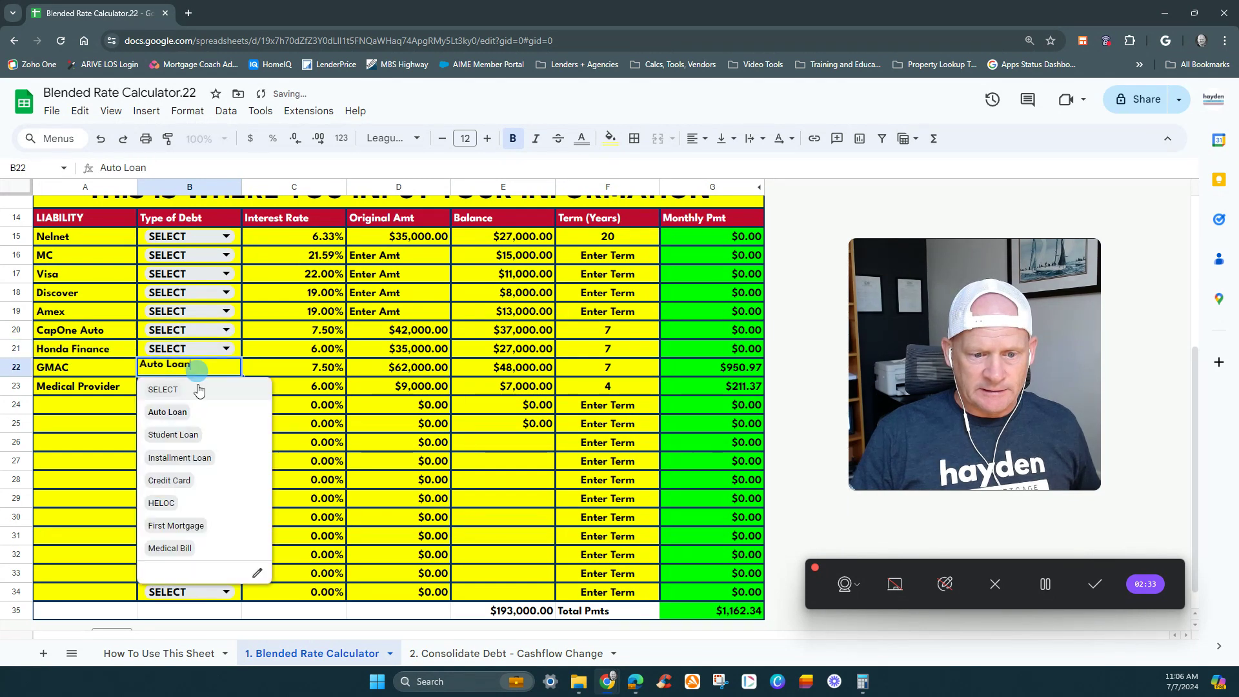
click(198, 389)
click(193, 385)
click(190, 407)
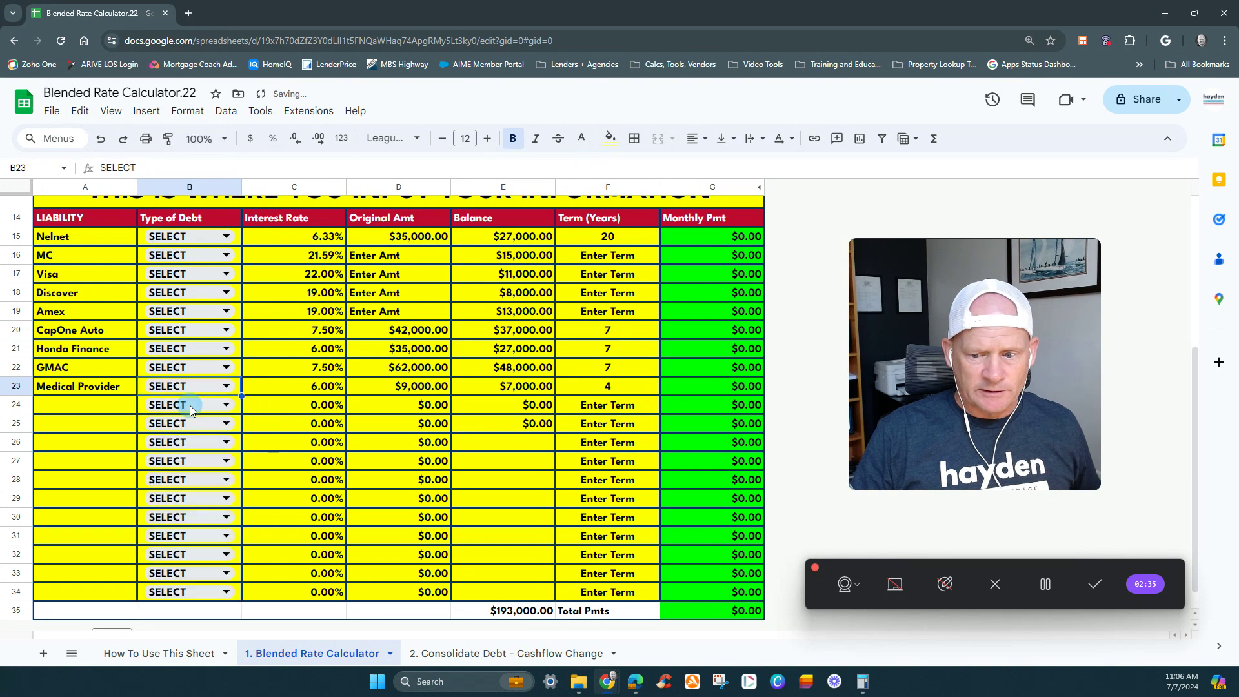
- Copy the Original Amt formula from D16, which returns N/A or Enter Amt, and paste it into D15:D25
click(376, 250)
key(Left)
text(c)
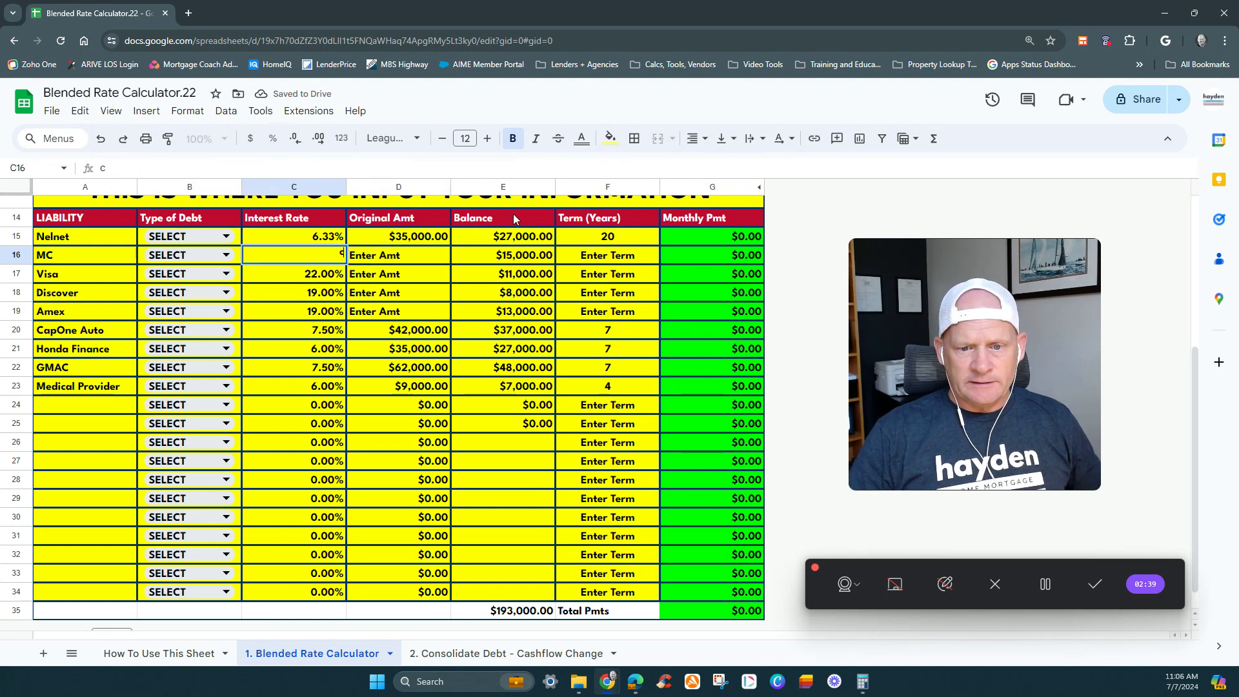
key(Escape)
key(Right)
key(Up)
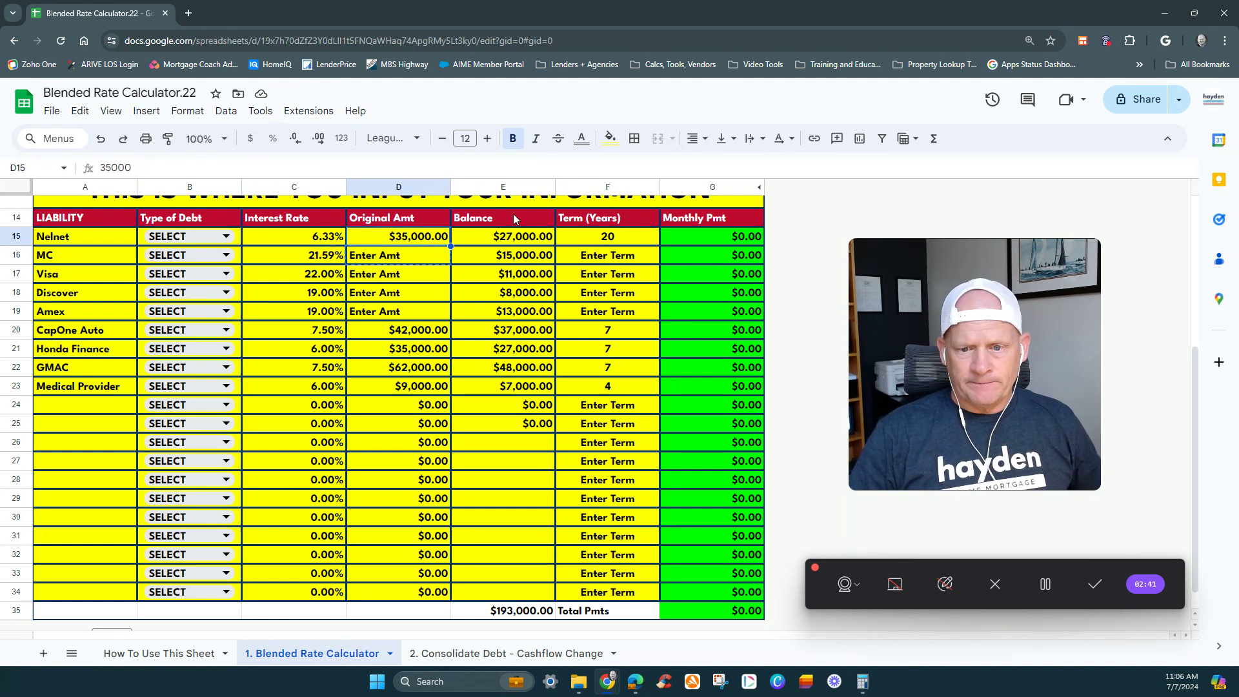
key(shift+Down)
key(shift+Down)
key(shift+Down)
key(shift+Down)
key(shift+Down)
key(shift+Down)
key(shift+Down)
key(shift+Down)
key(shift+Down)
key(shift+Down)
text(Enter Amt Enter Amt Enter Amt Enter Amt Enter Amt Enter Amt Enter Amt Enter Amt Enter Amt Enter Amt Enter Amt)
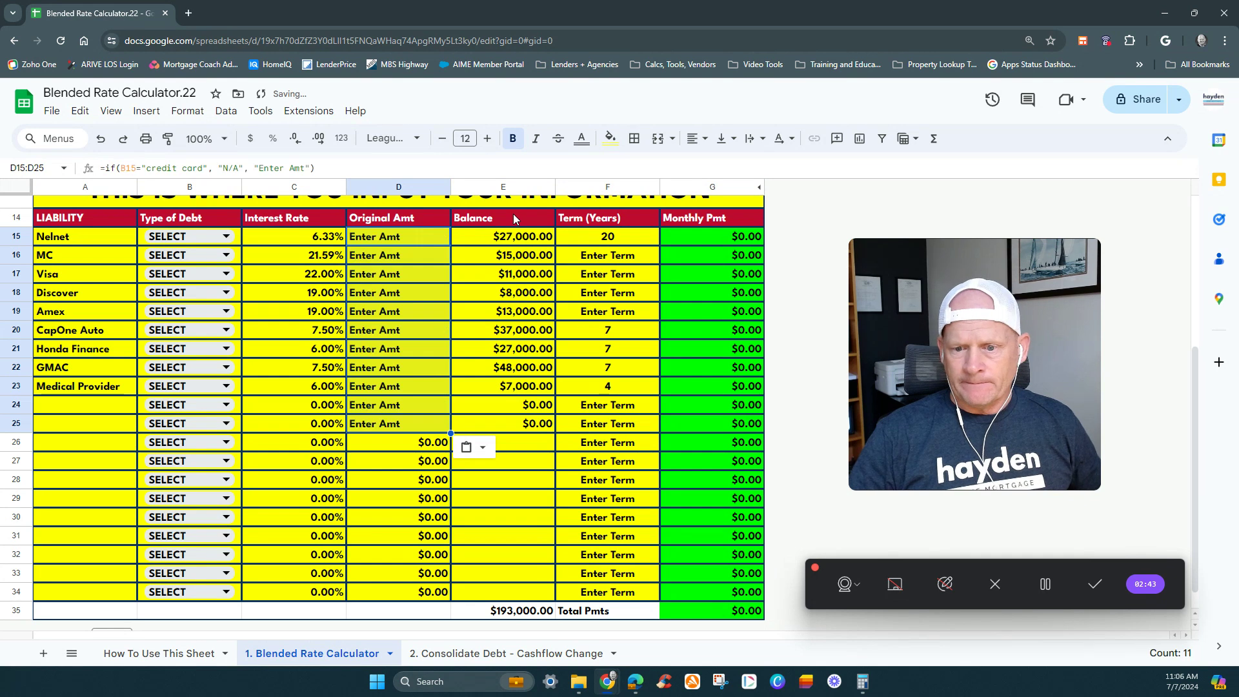
- Compare the Original Amt formulas around D24:D26, and paste the copied Enter Amt formula into D26:D34
key(Down)
key(Down)
key(Down)
key(Down)
key(Down)
key(Down)
key(Down)
key(Down)
key(Down)
key(Down)
key(Down)
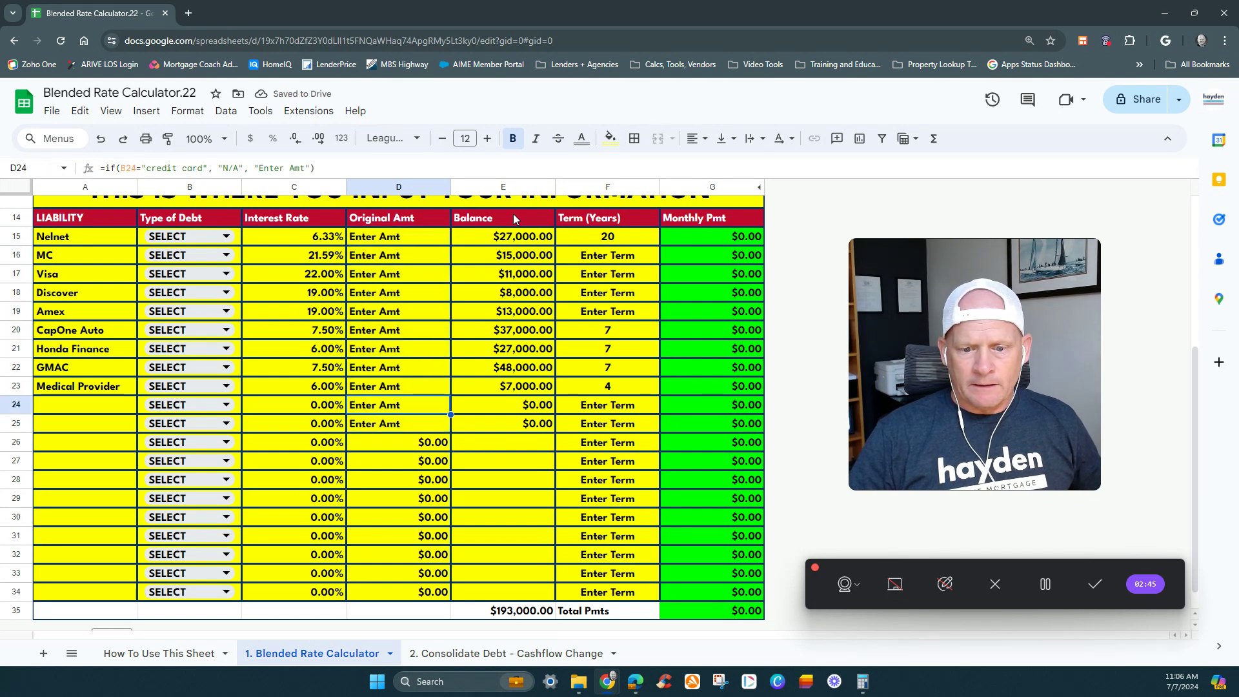
key(Down)
key(Up)
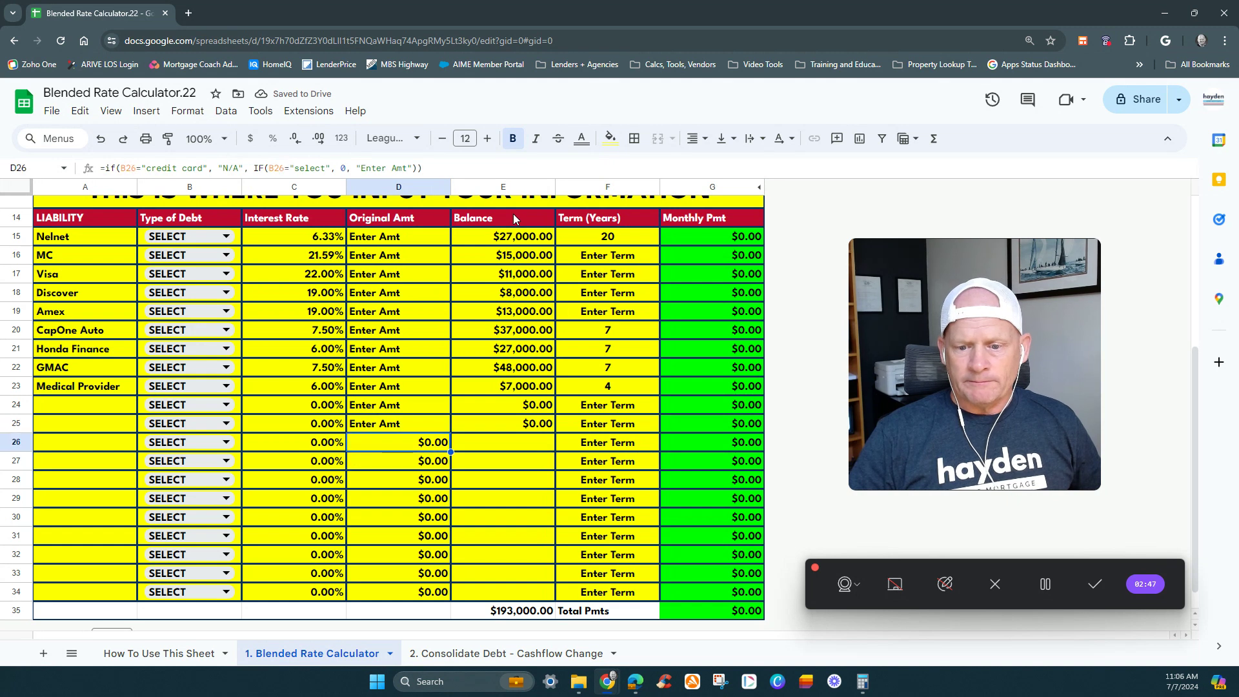
key(Up)
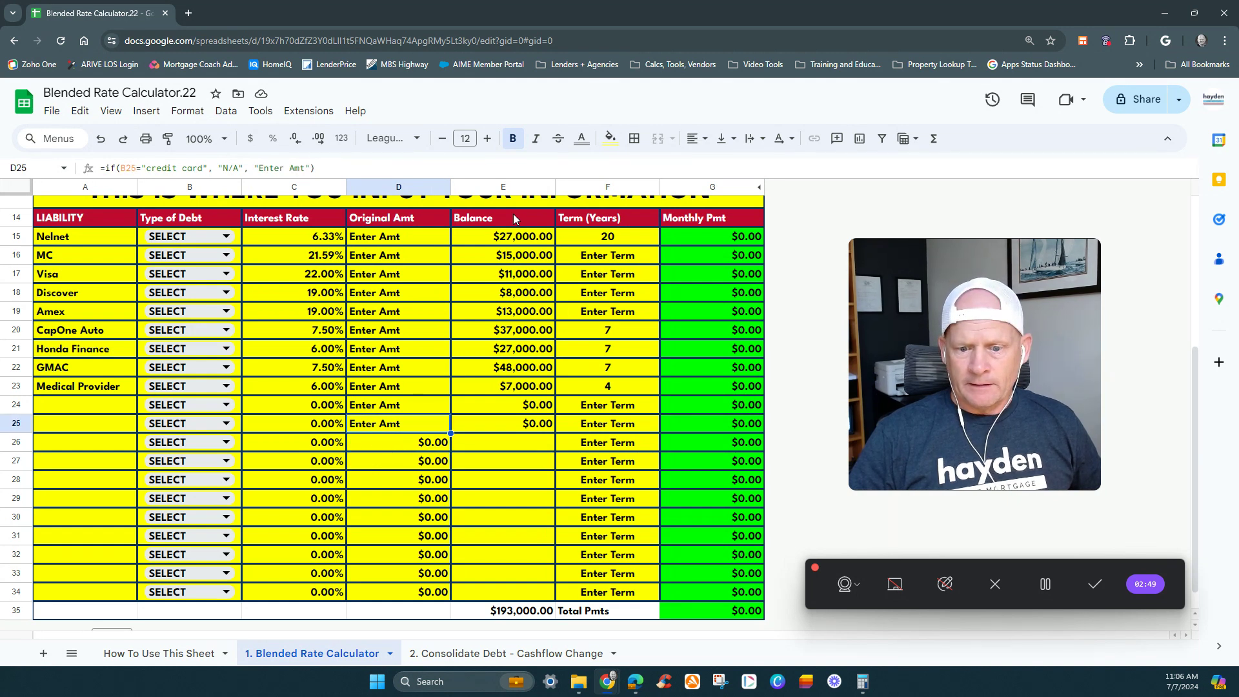
key(Down)
key(Up)
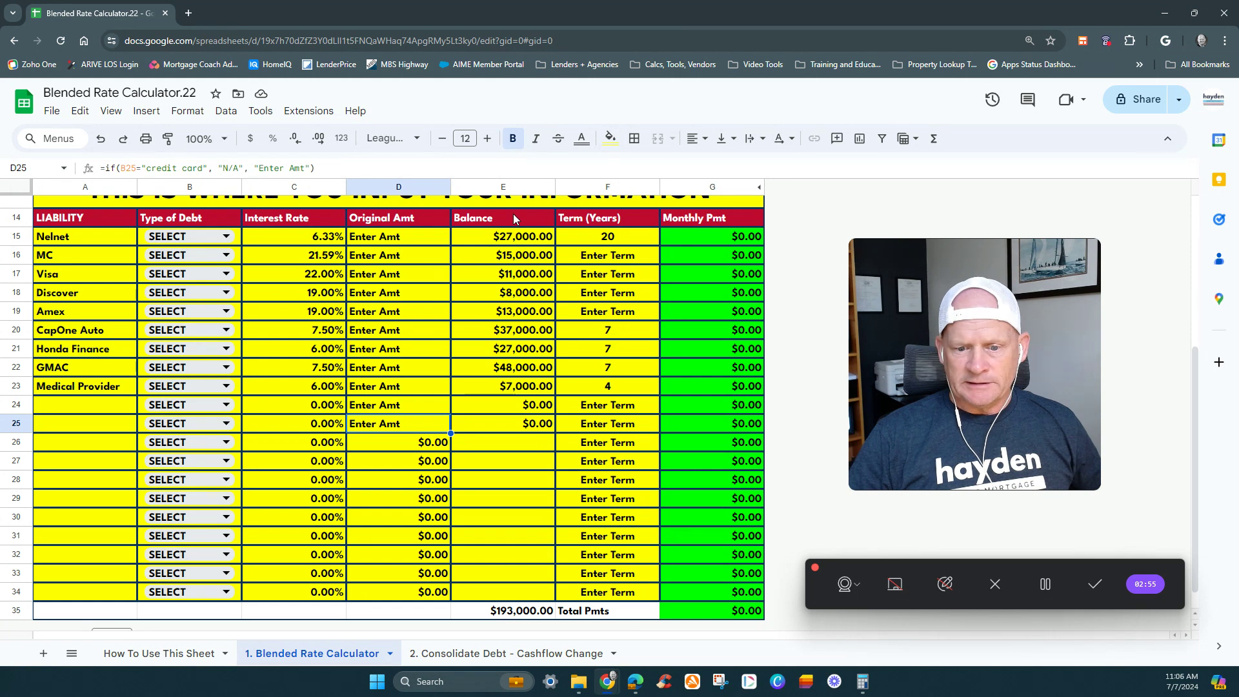
key(Down)
key(shift+Down)
key(shift+Down)
key(shift+Down)
key(shift+Down)
key(shift+Down)
key(shift+Down)
key(shift+Down)
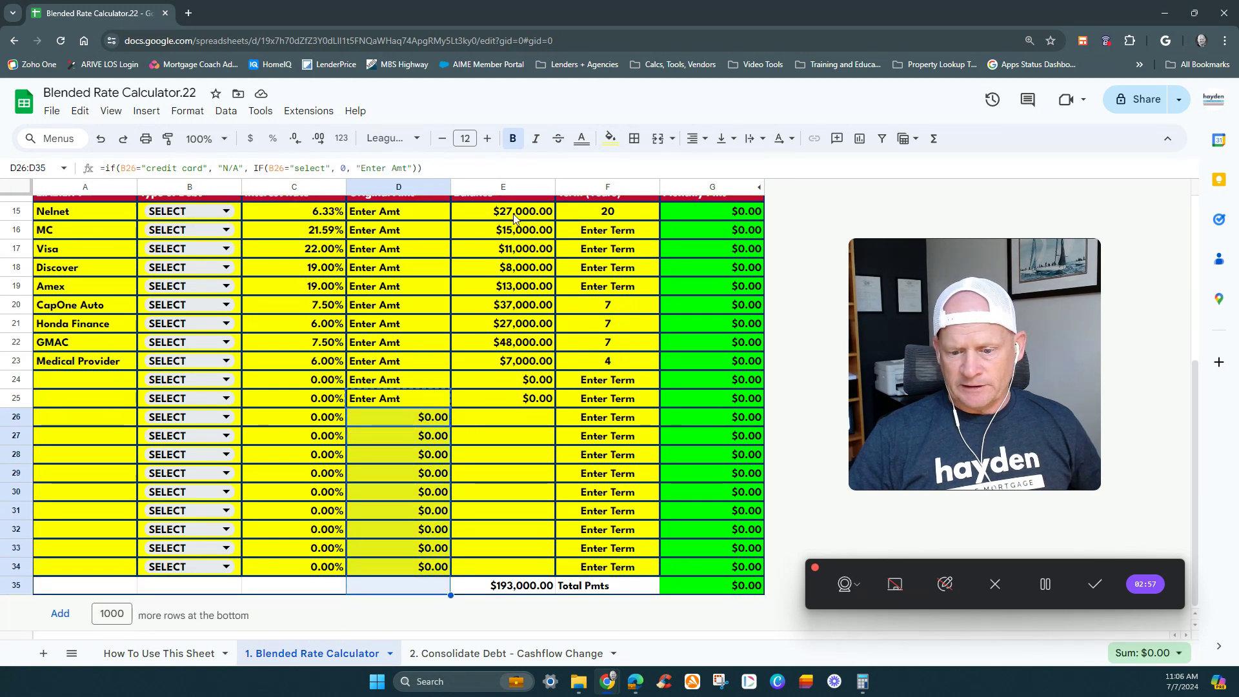
key(shift+Down)
key(ctrl+v)
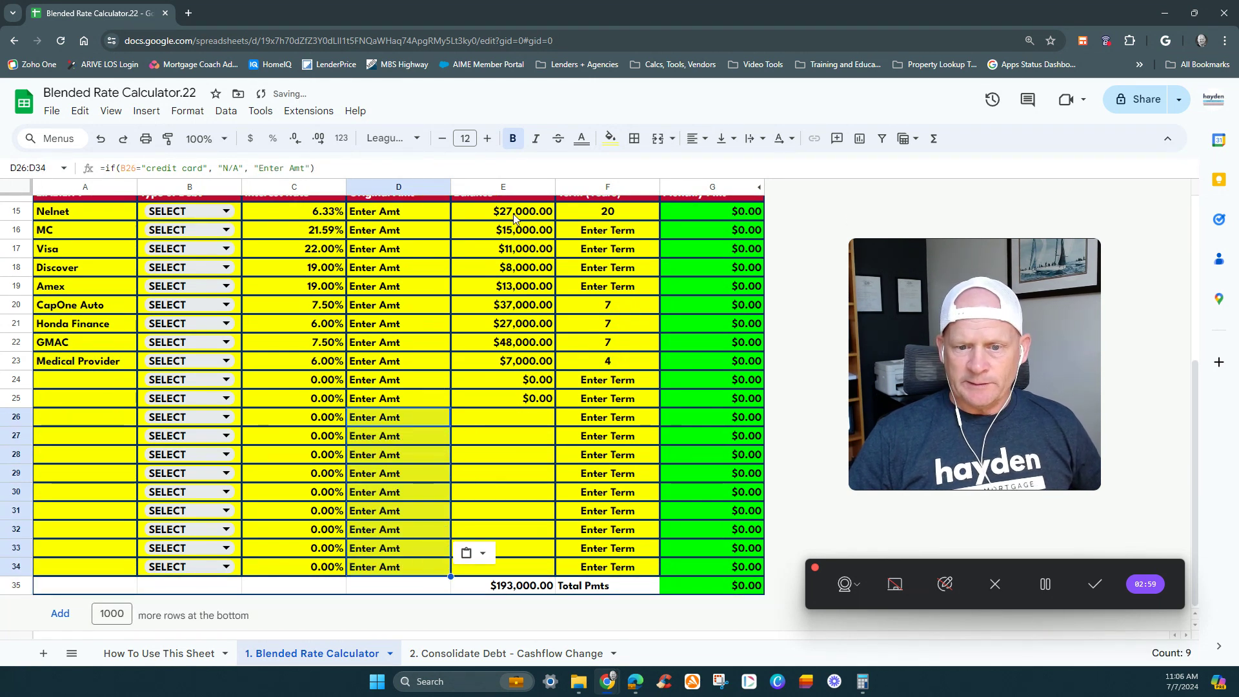
- Set the Type of Debt in the Nelnet row to Student Loan
key(Up)
key(Up)
key(Up)
key(Up)
key(Up)
key(Up)
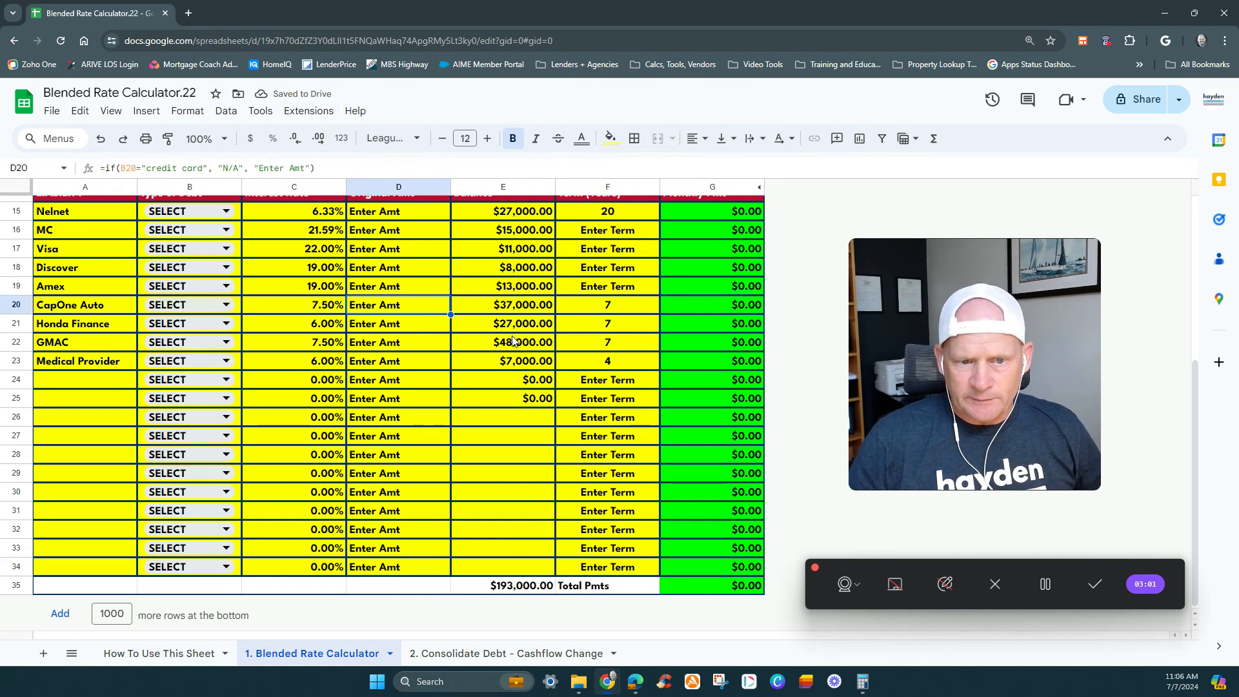
scroll(512, 339, up, 3)
click(511, 337)
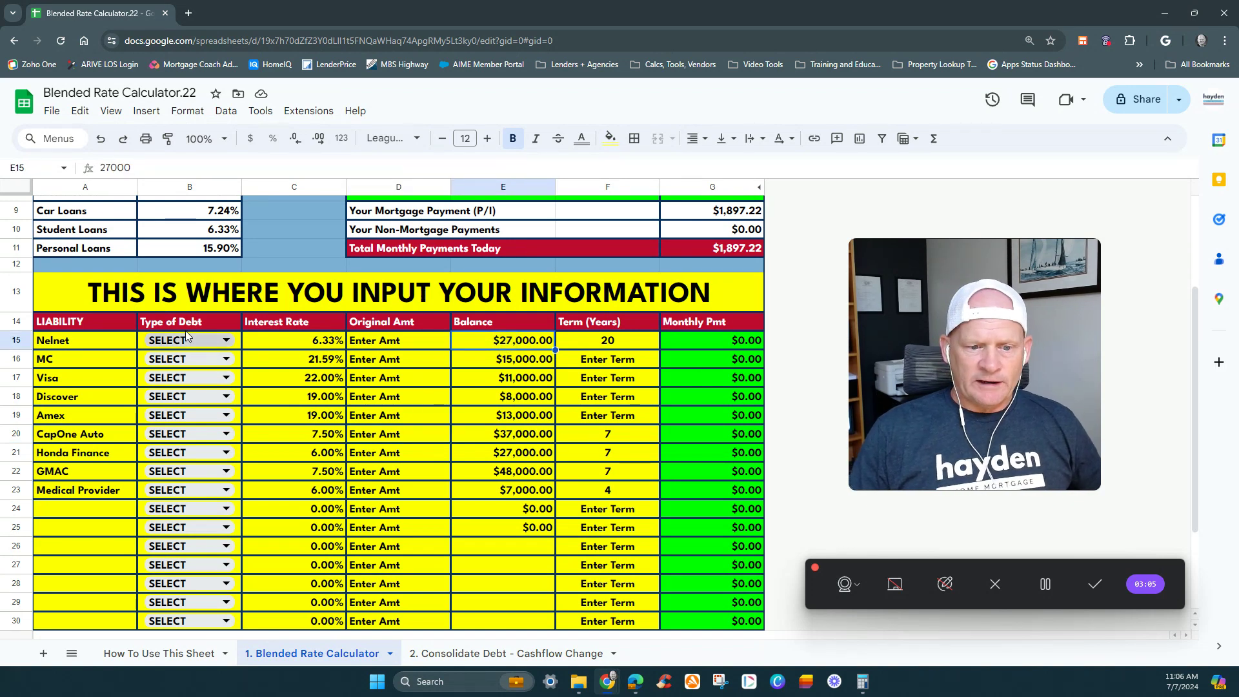
double_click(206, 342)
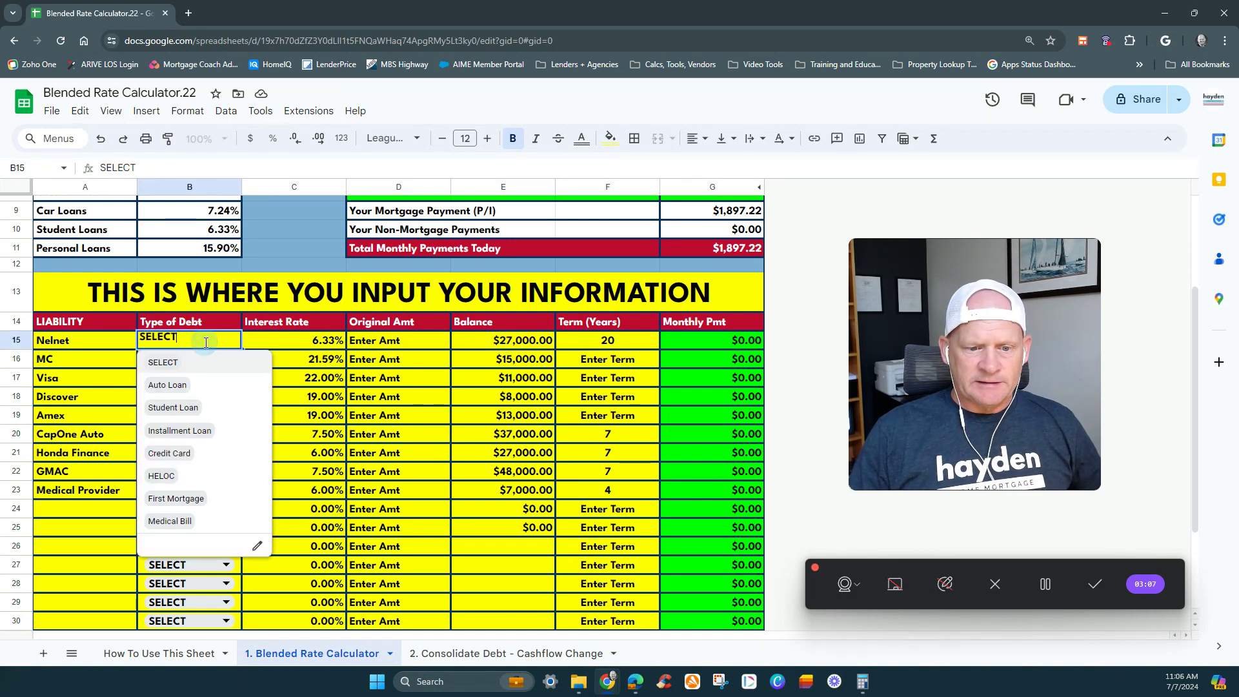
click(171, 362)
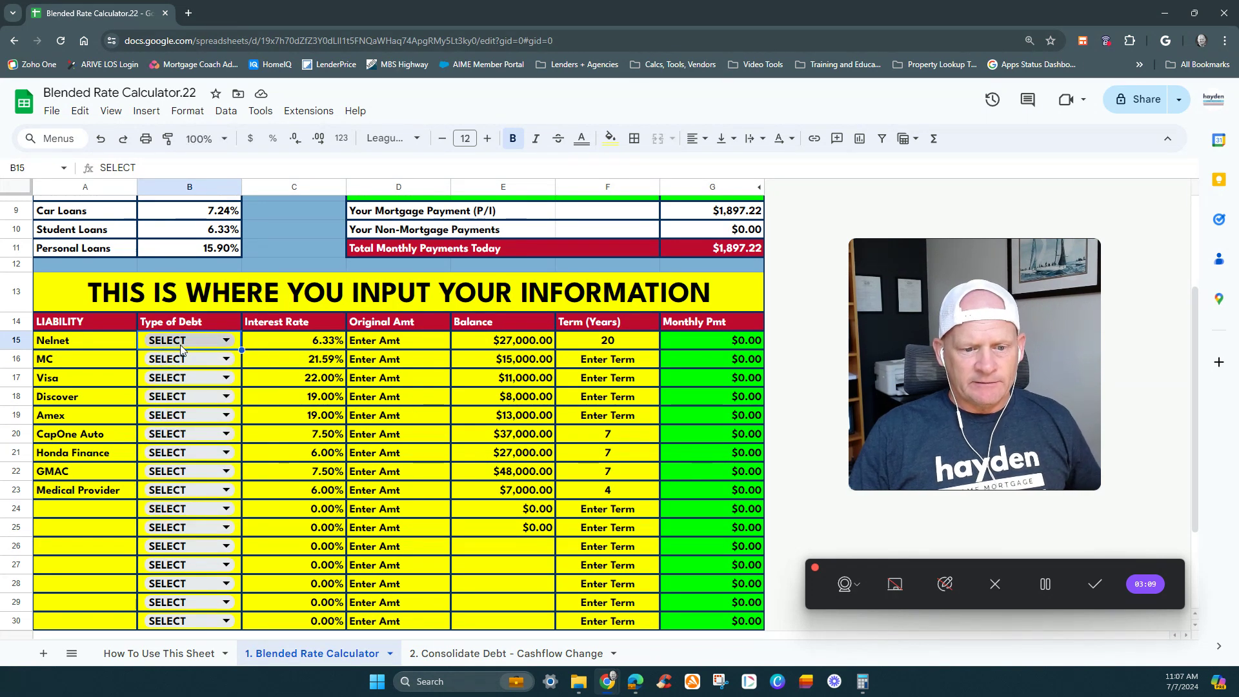
click(200, 345)
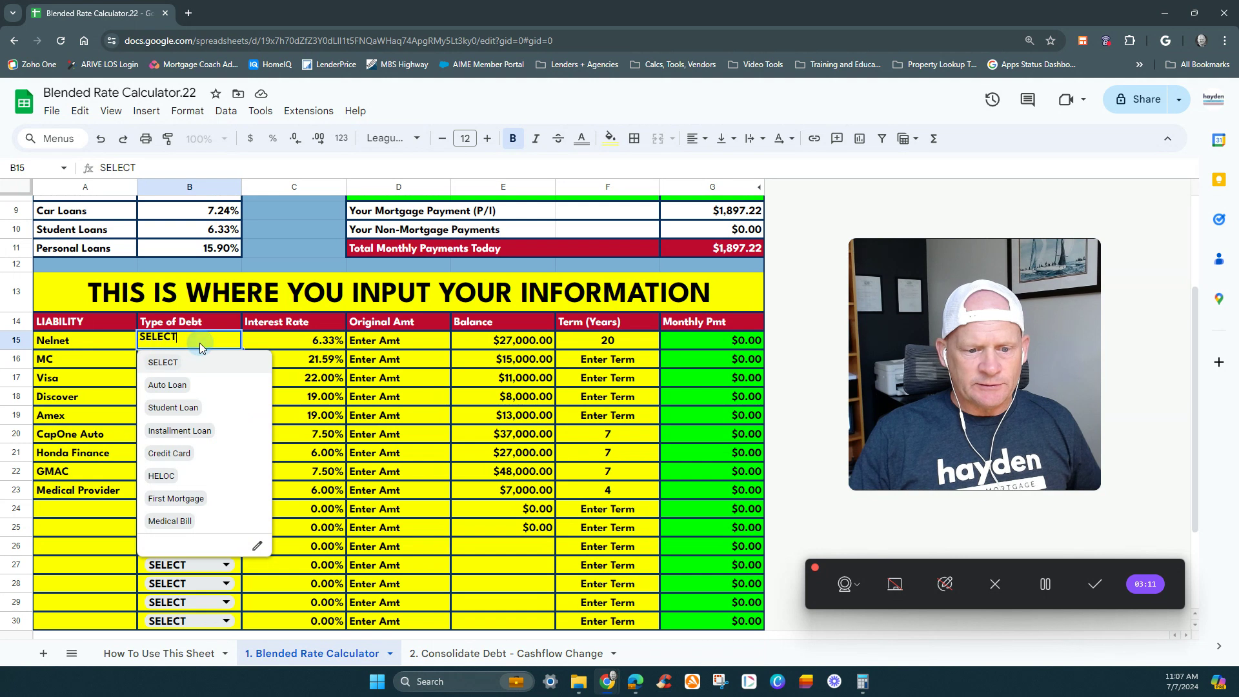
click(193, 408)
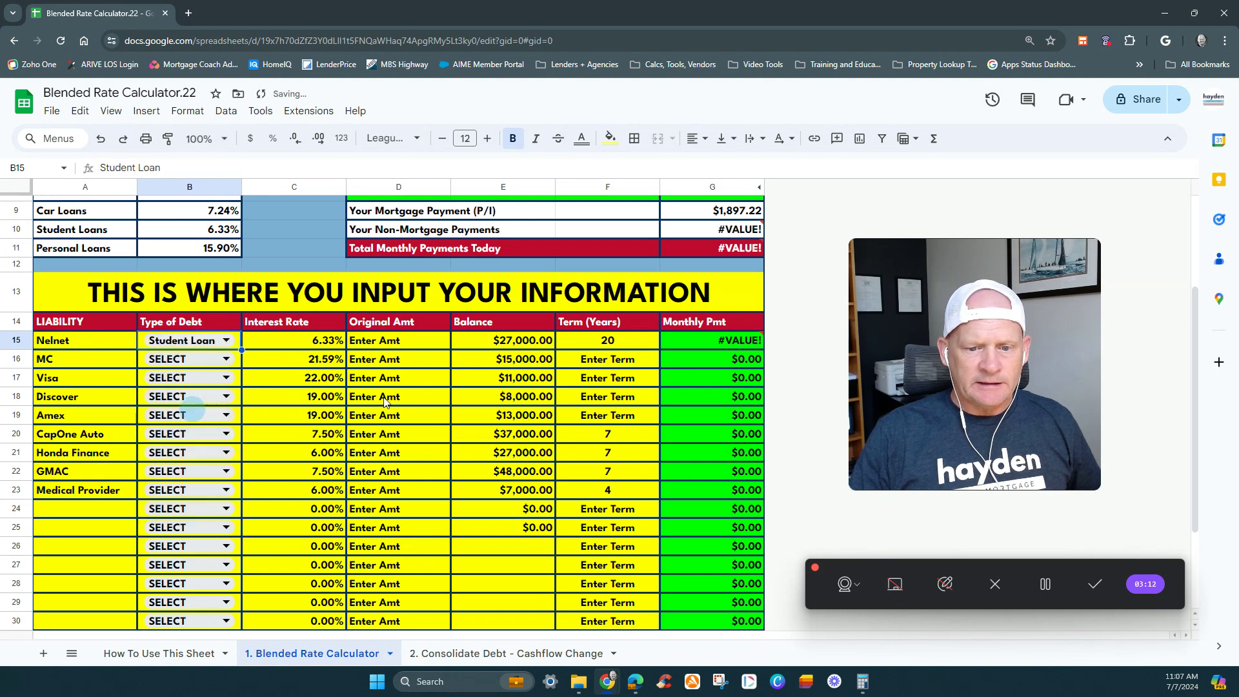
- Set the Nelnet original amount to 35000 and check the row's interest rate, term and monthly payment cells
click(376, 342)
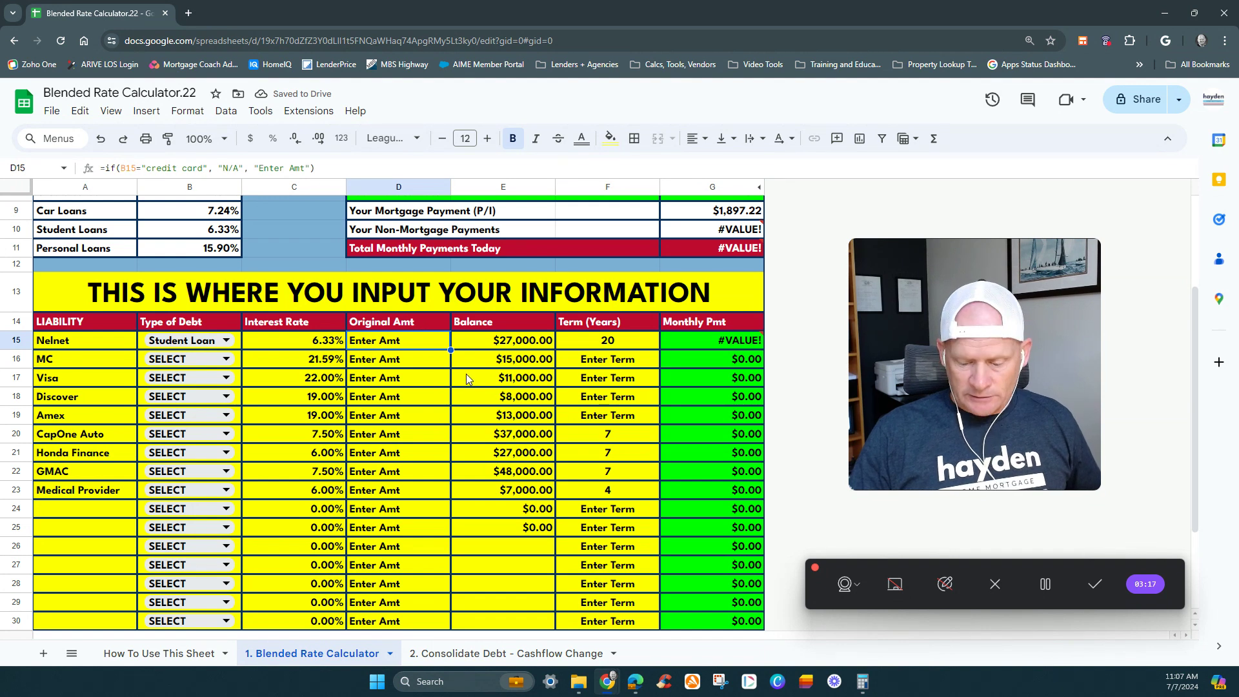
text(35,00)
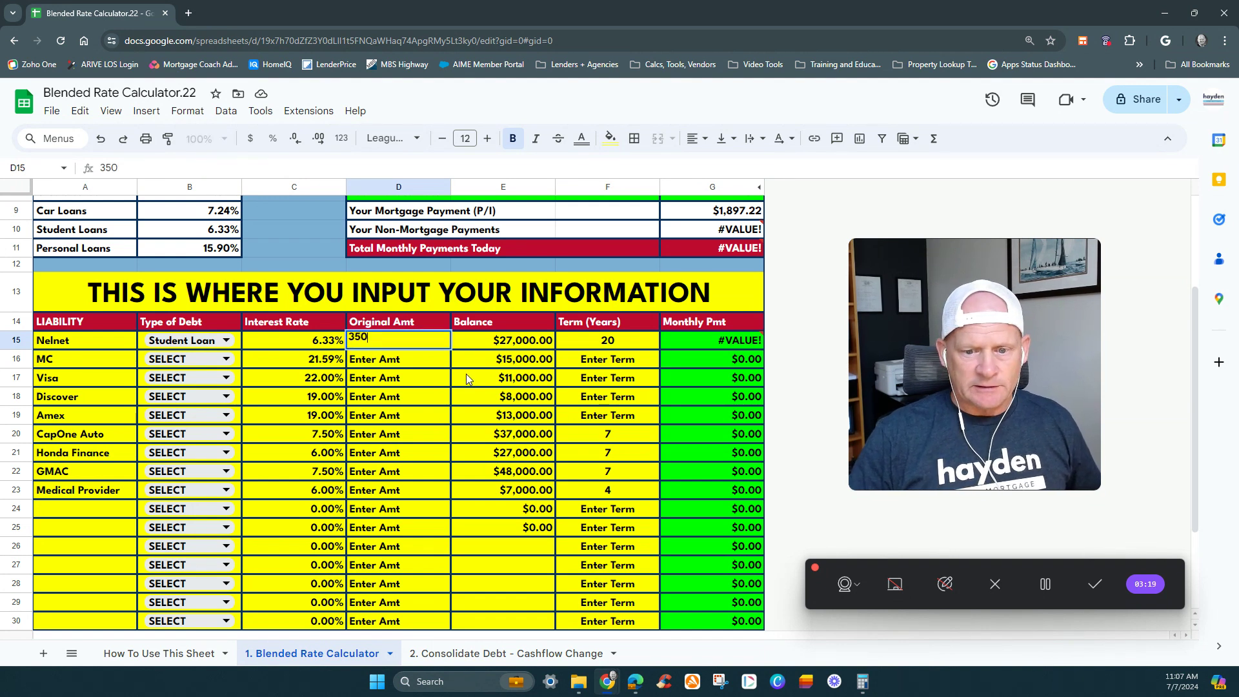
text(00)
key(Return)
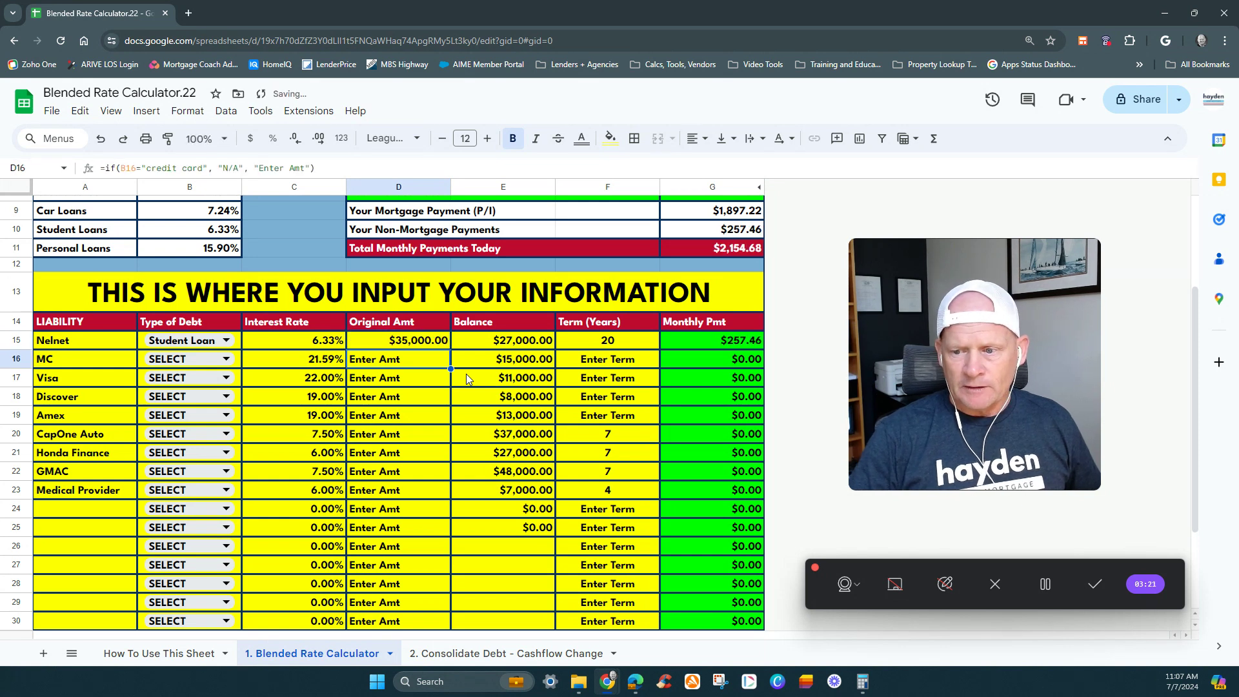
click(294, 342)
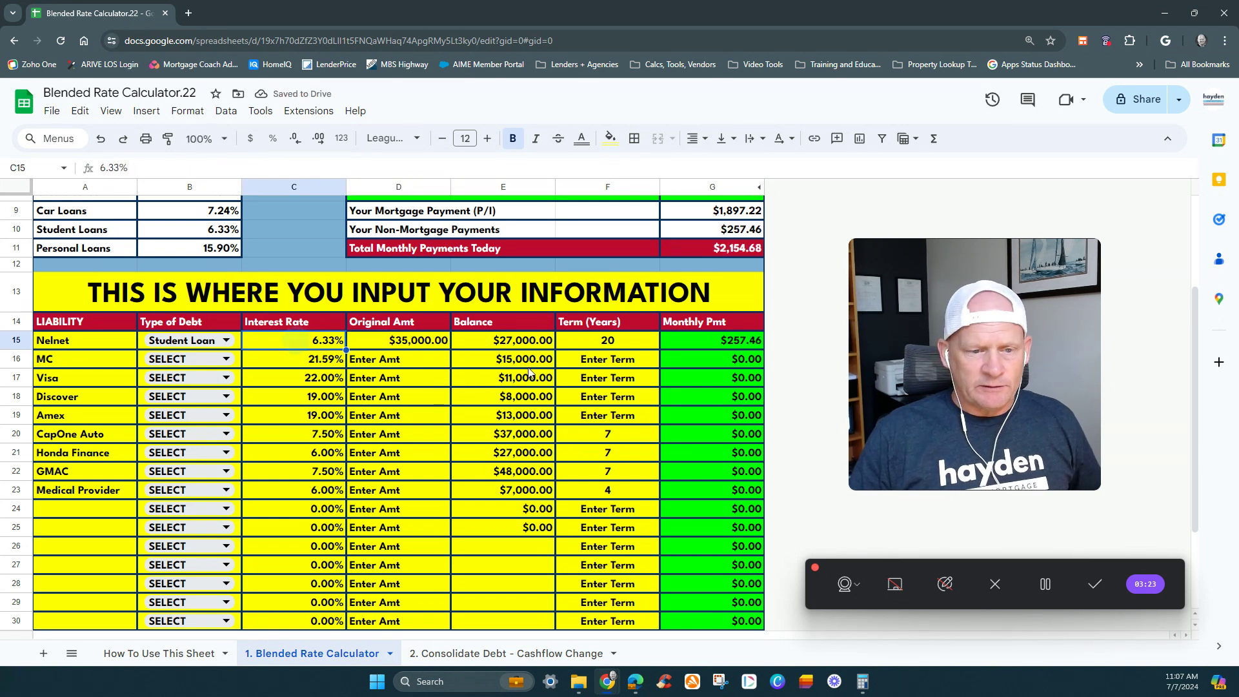
click(589, 341)
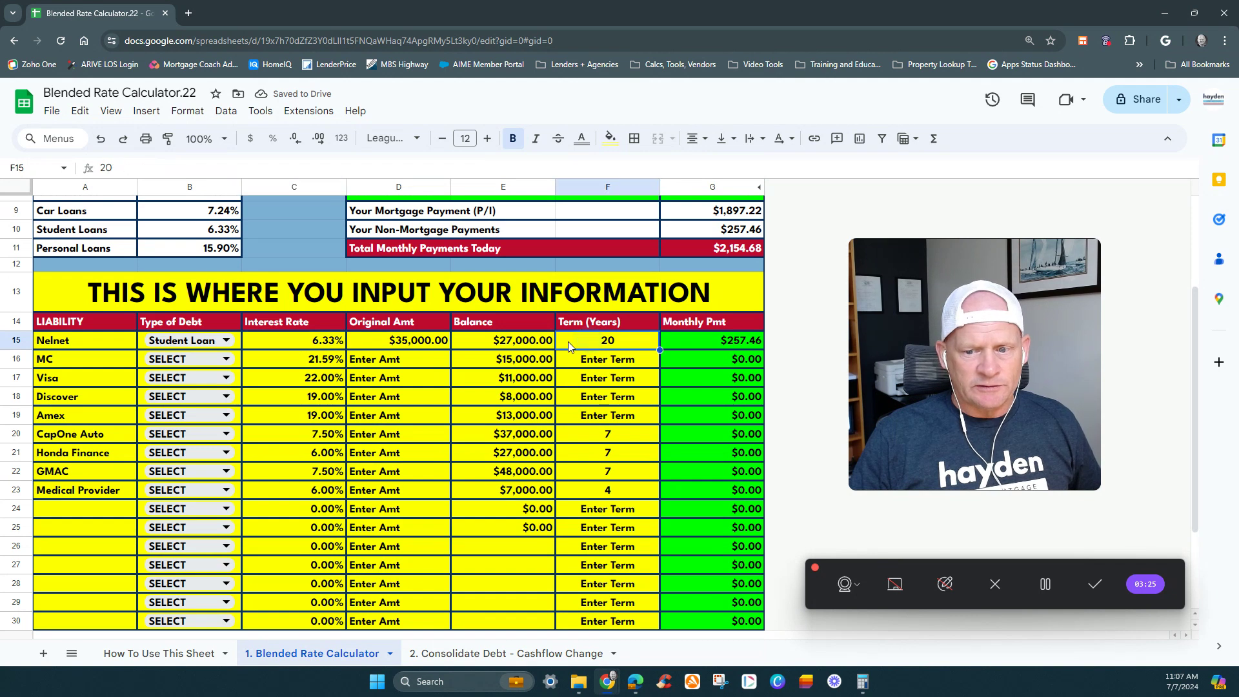
click(727, 342)
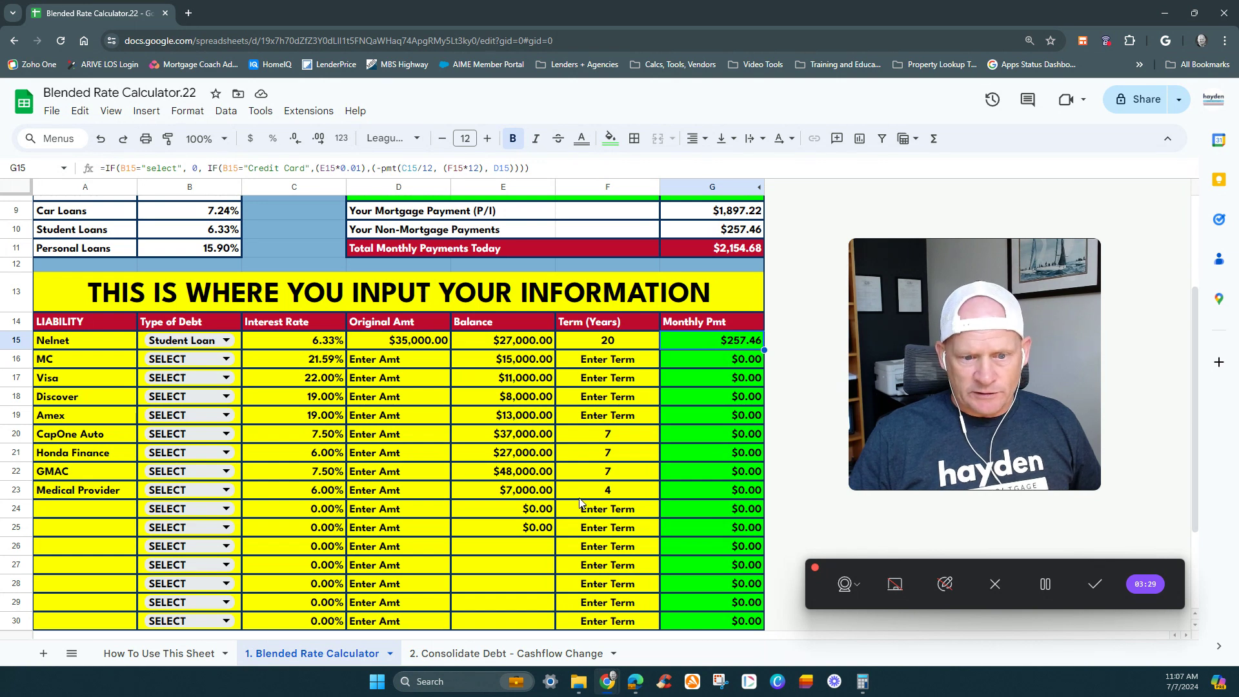
- Set the Type of Debt in the MC row to Credit Card and select its interest rate cell
click(170, 359)
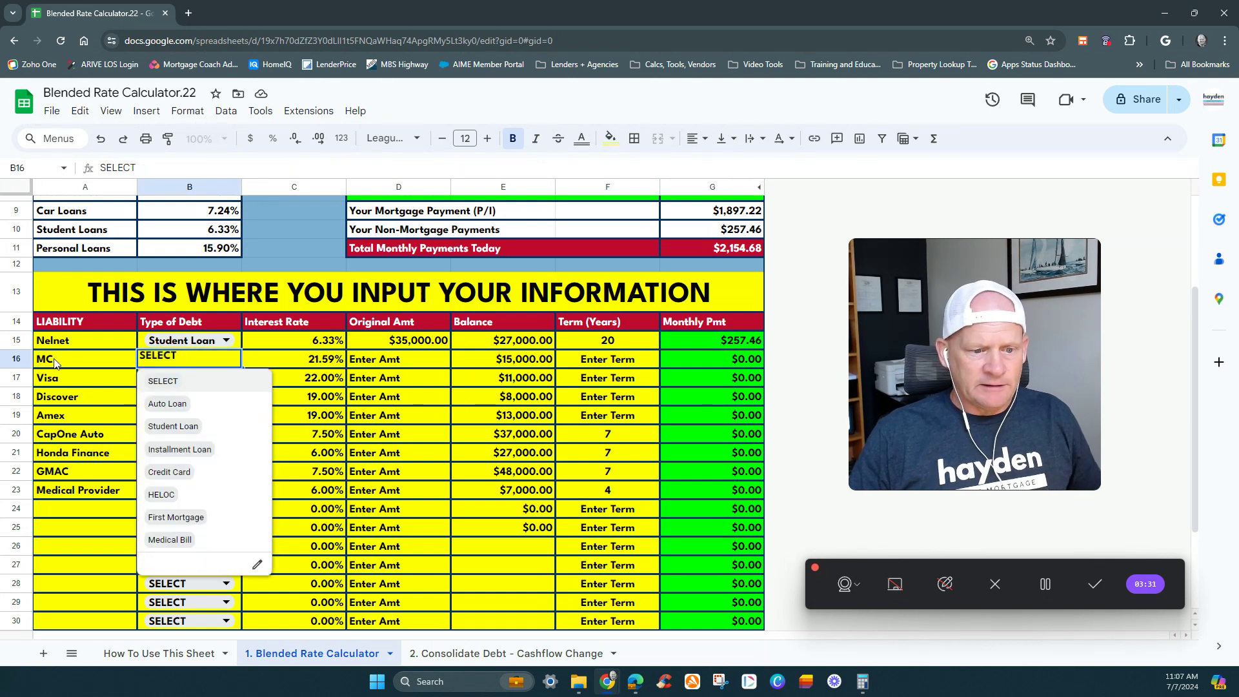
click(192, 474)
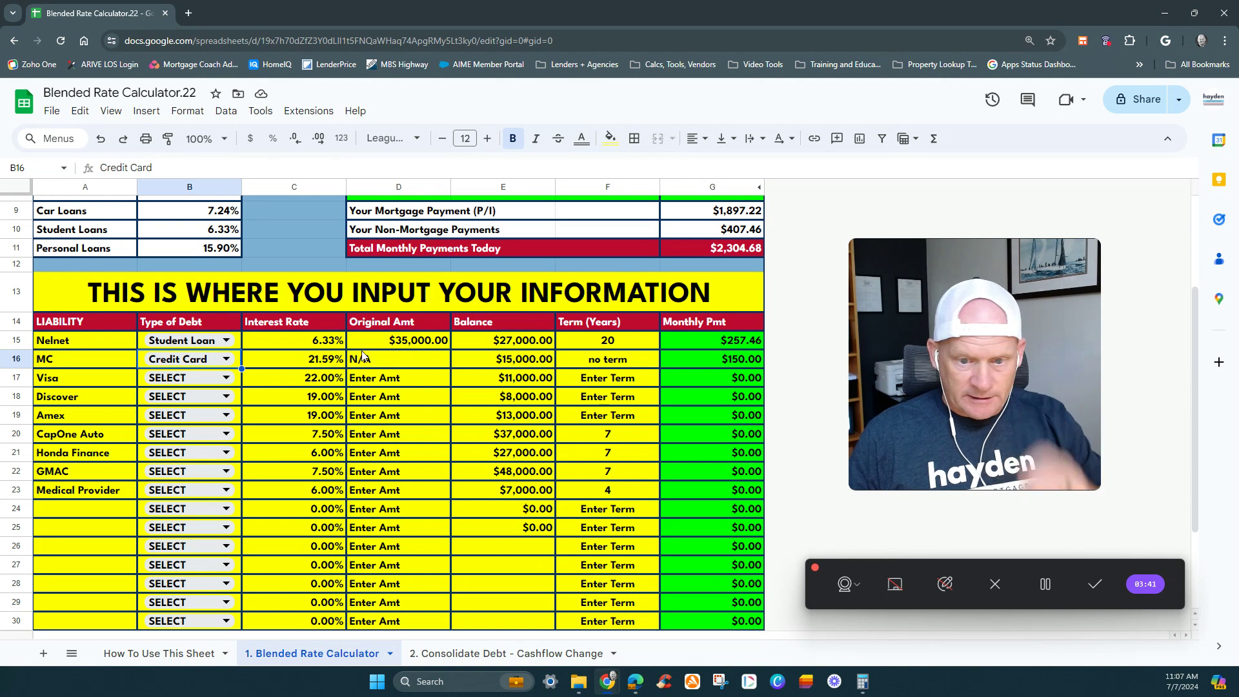
click(282, 363)
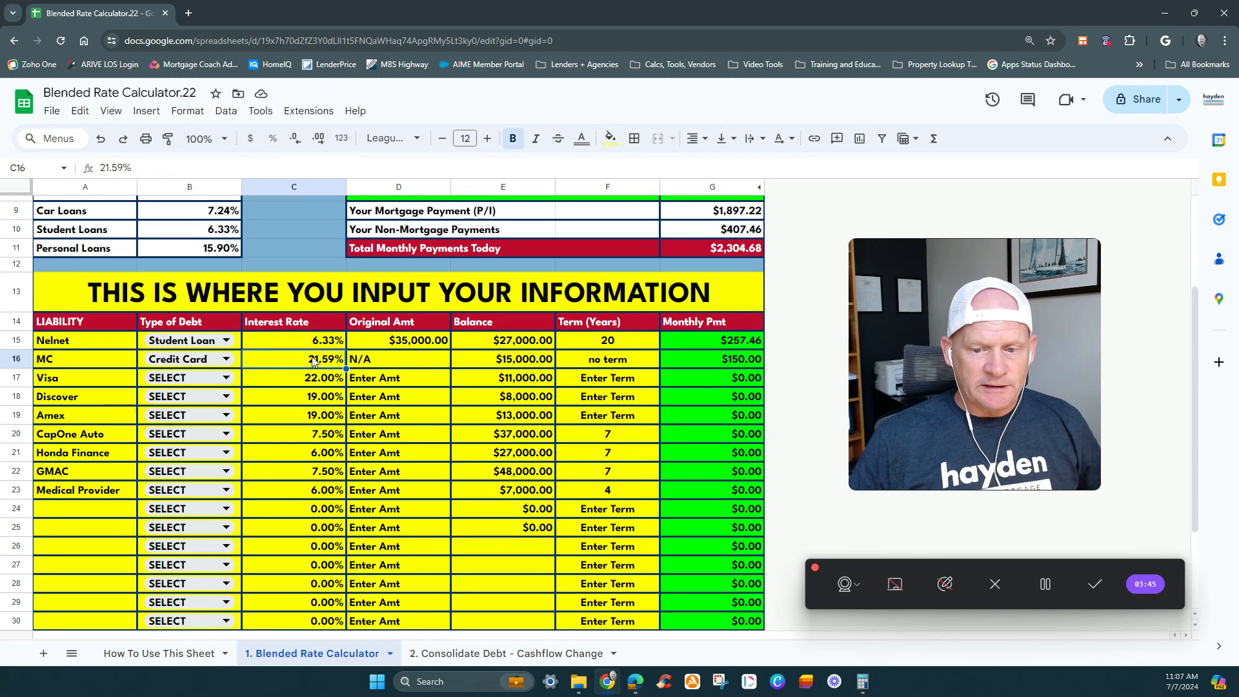
- Check the MC row's balance and monthly payment cells, and set the Type of Debt to Credit Card for Visa, Discover and Amex
click(542, 360)
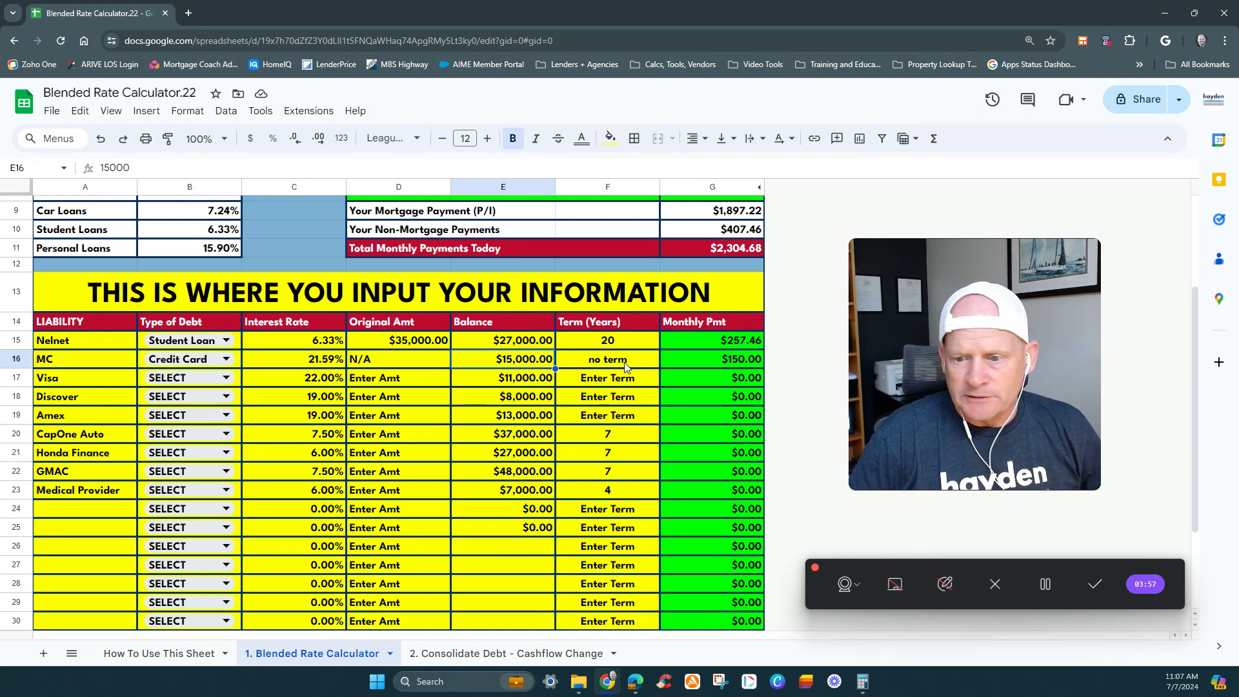
click(701, 365)
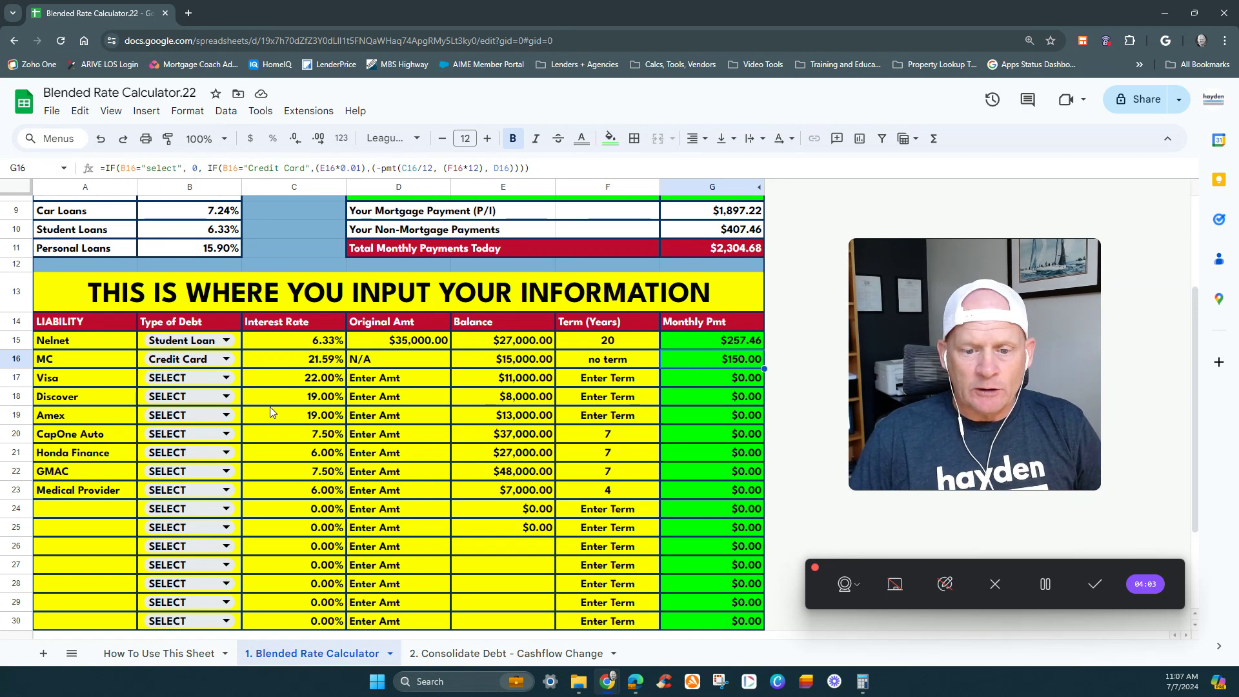
click(188, 376)
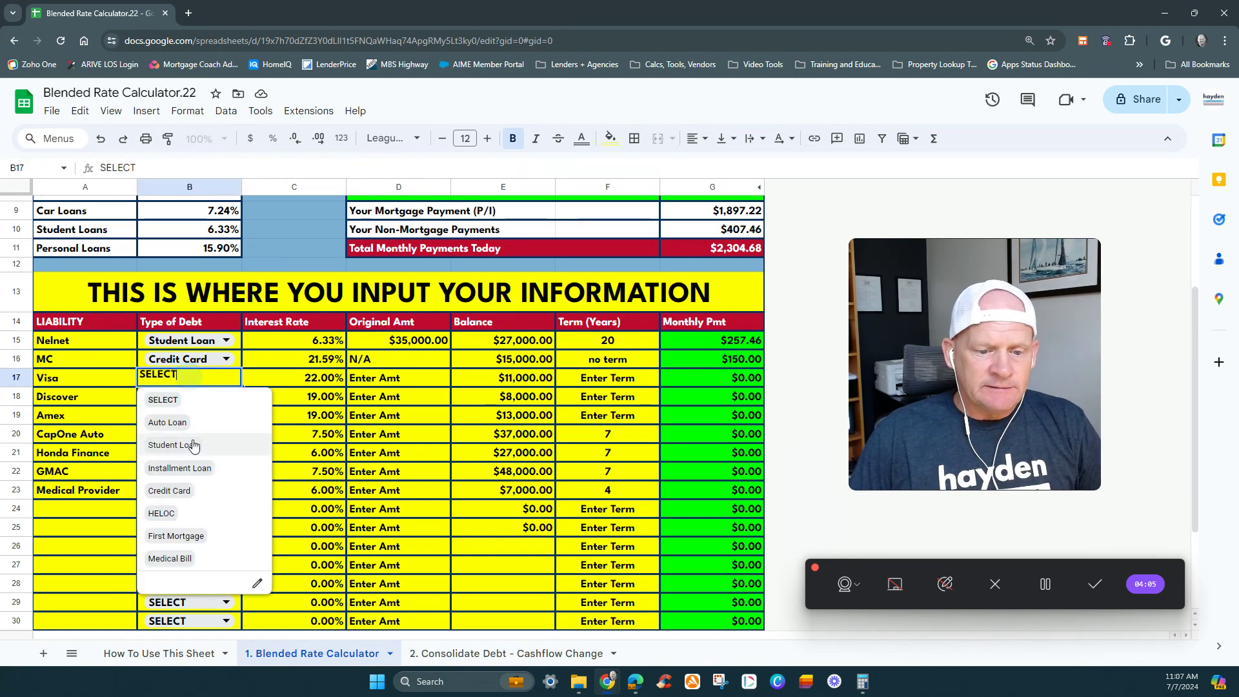
click(187, 488)
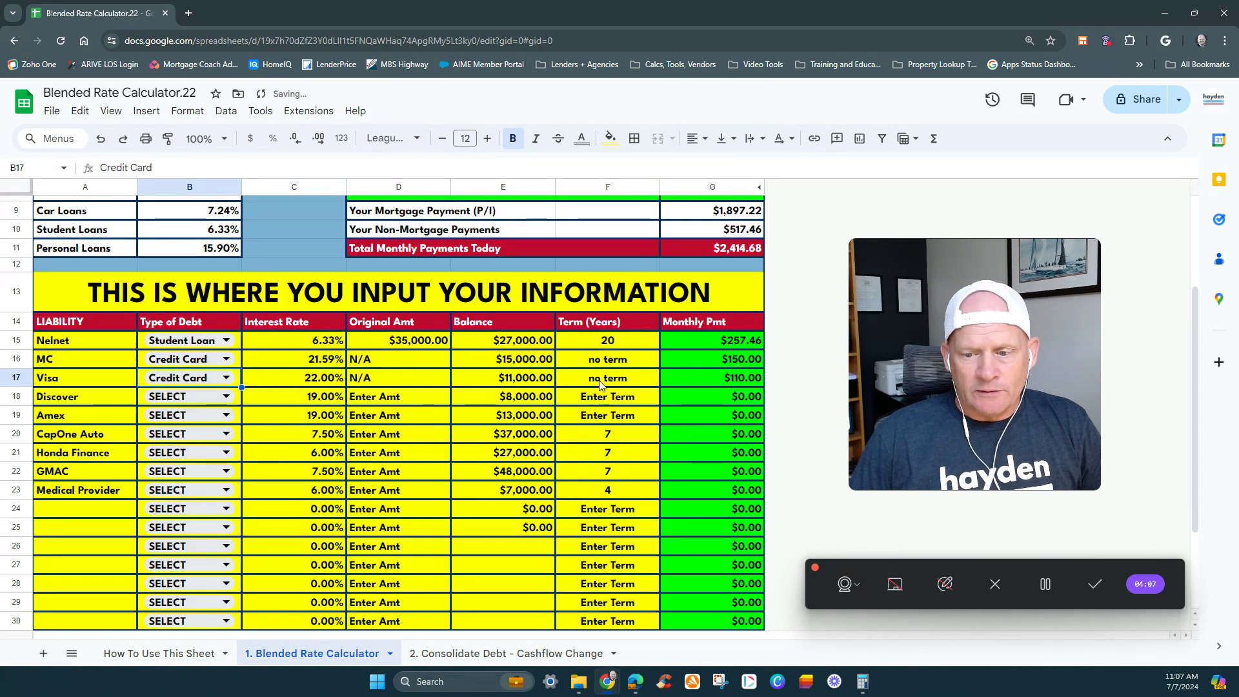
click(193, 396)
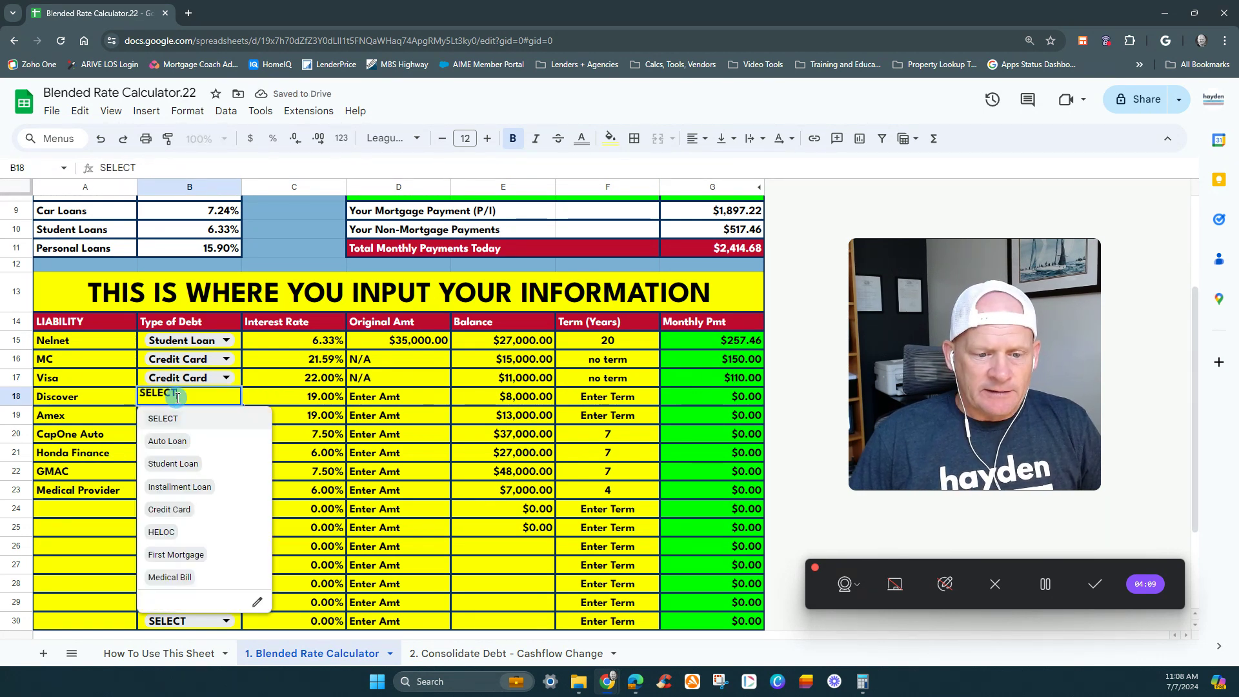
click(169, 509)
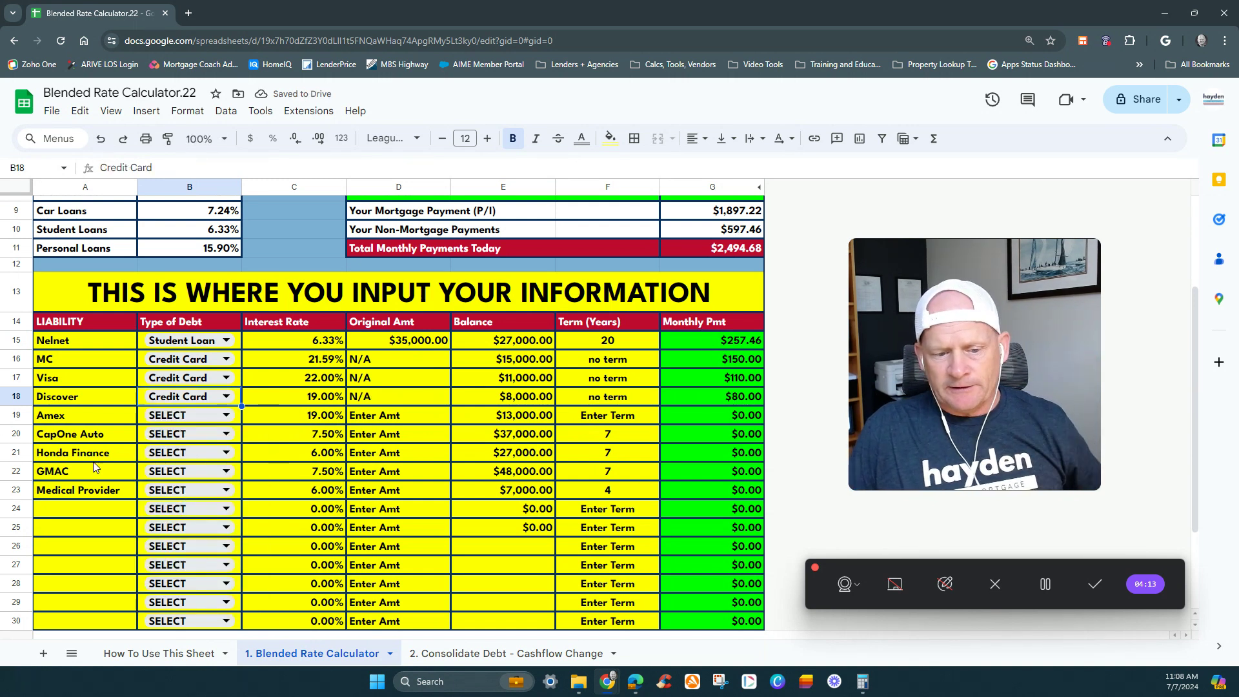
click(194, 415)
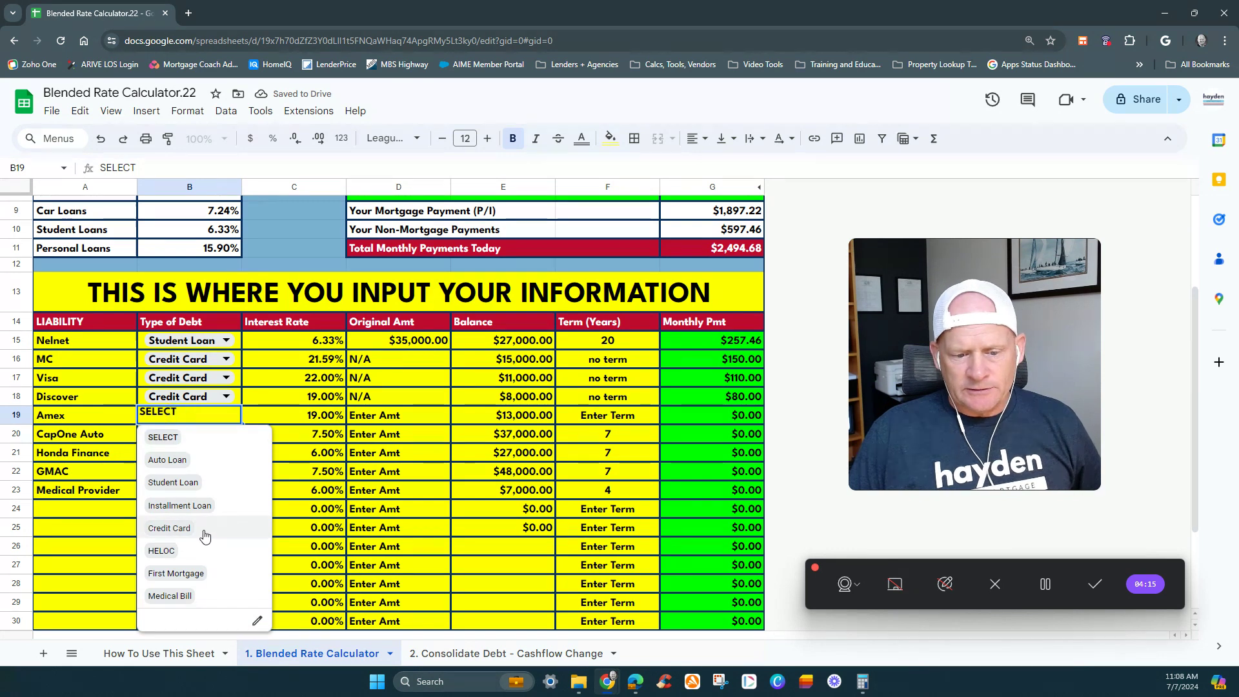
click(169, 528)
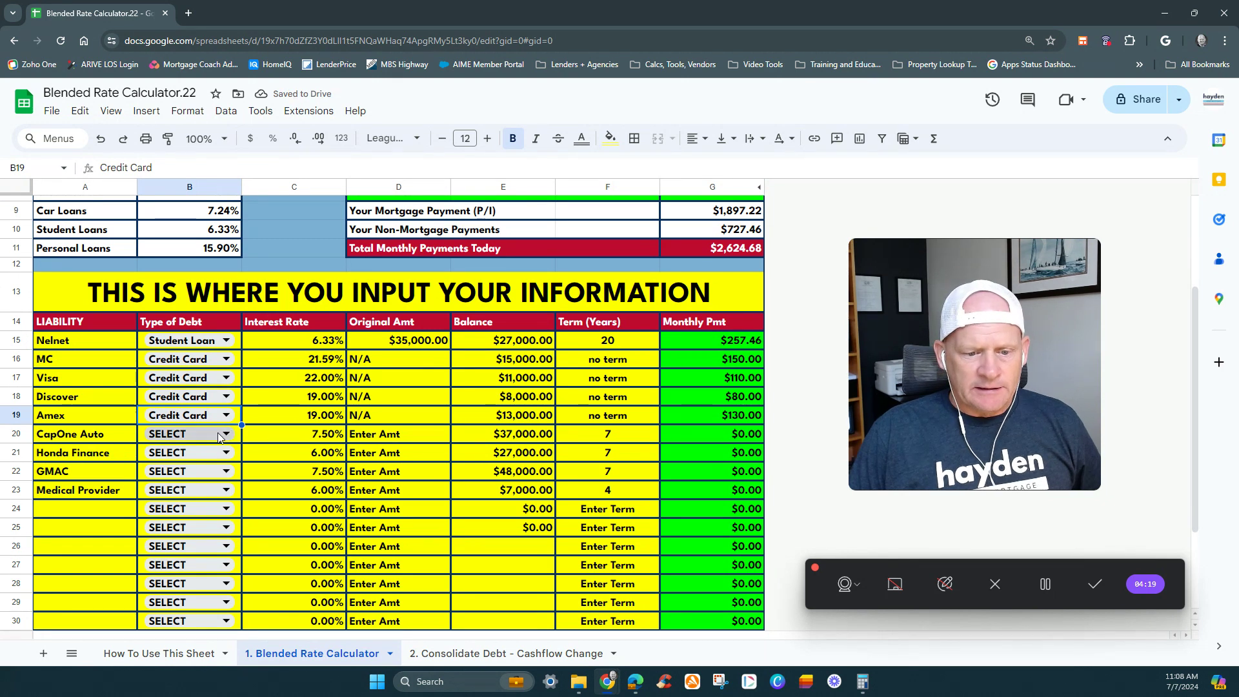
- Set the CapOne Auto row's Type of Debt to Auto Loan and its original amount to 43000
click(103, 436)
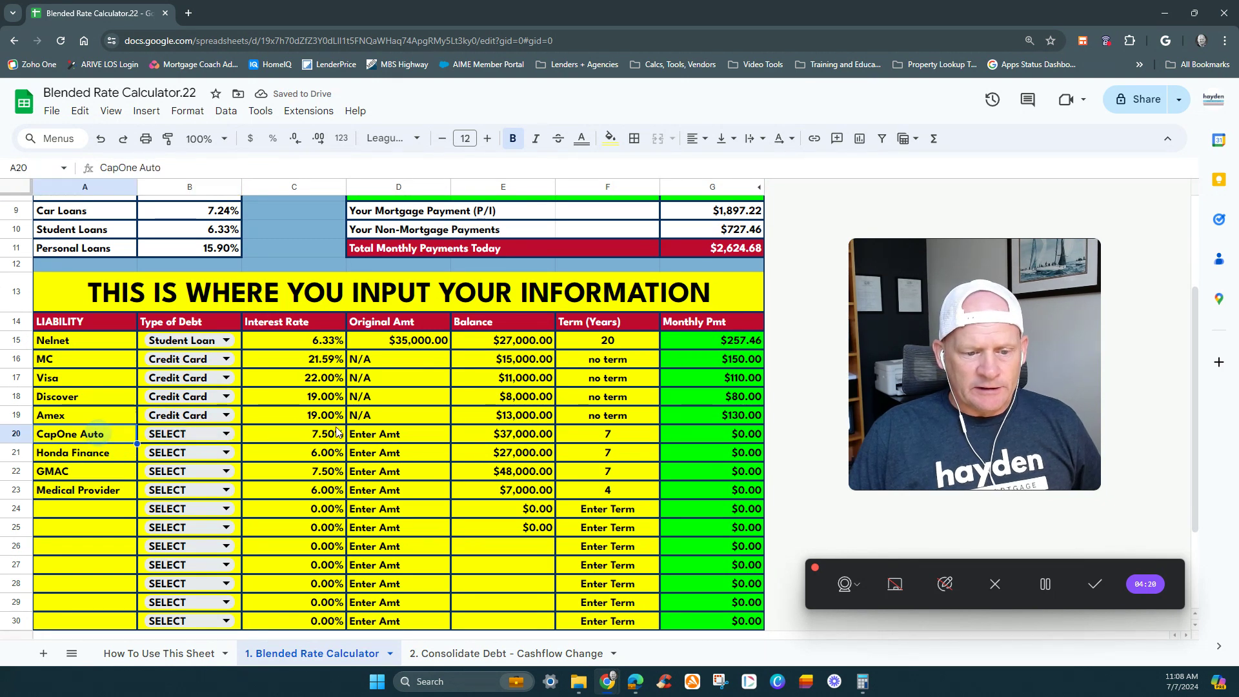
click(201, 436)
click(209, 479)
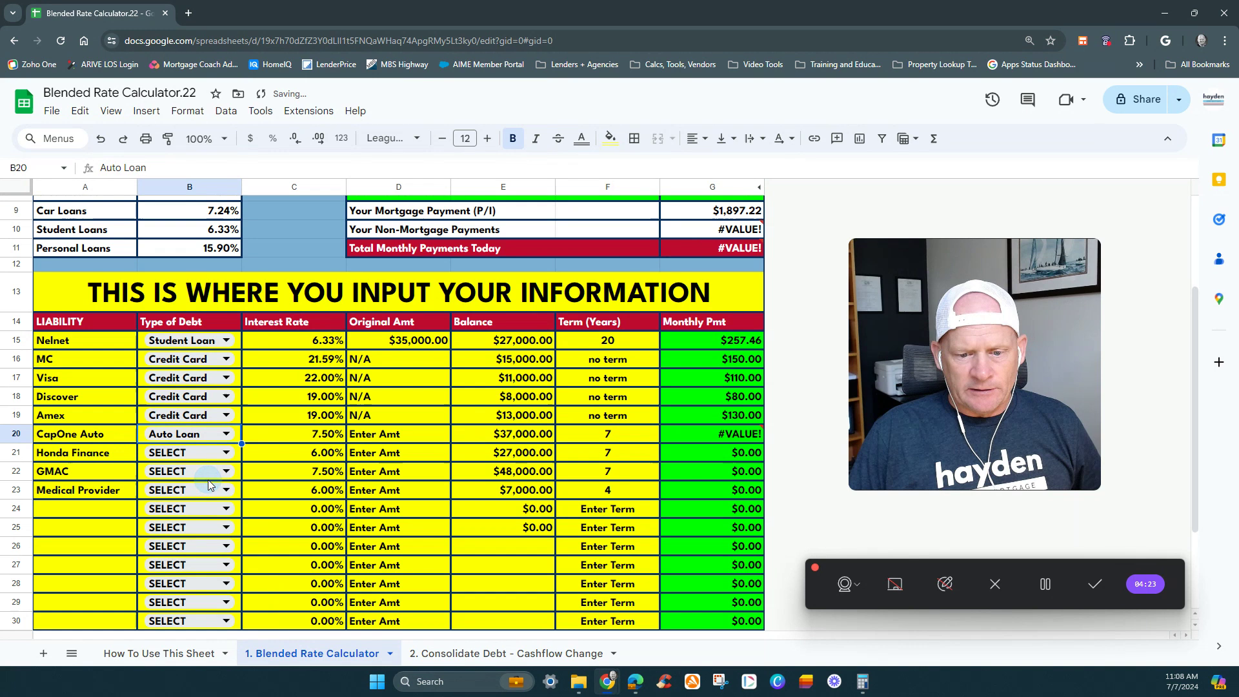
click(302, 433)
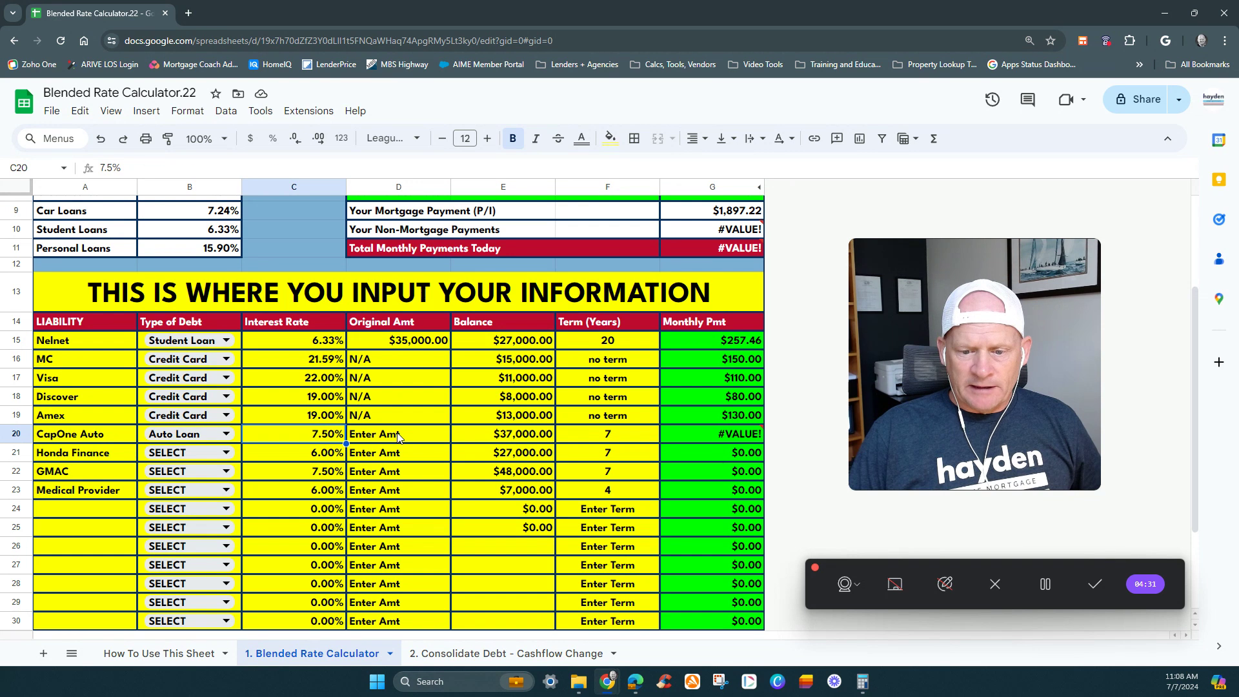
click(398, 436)
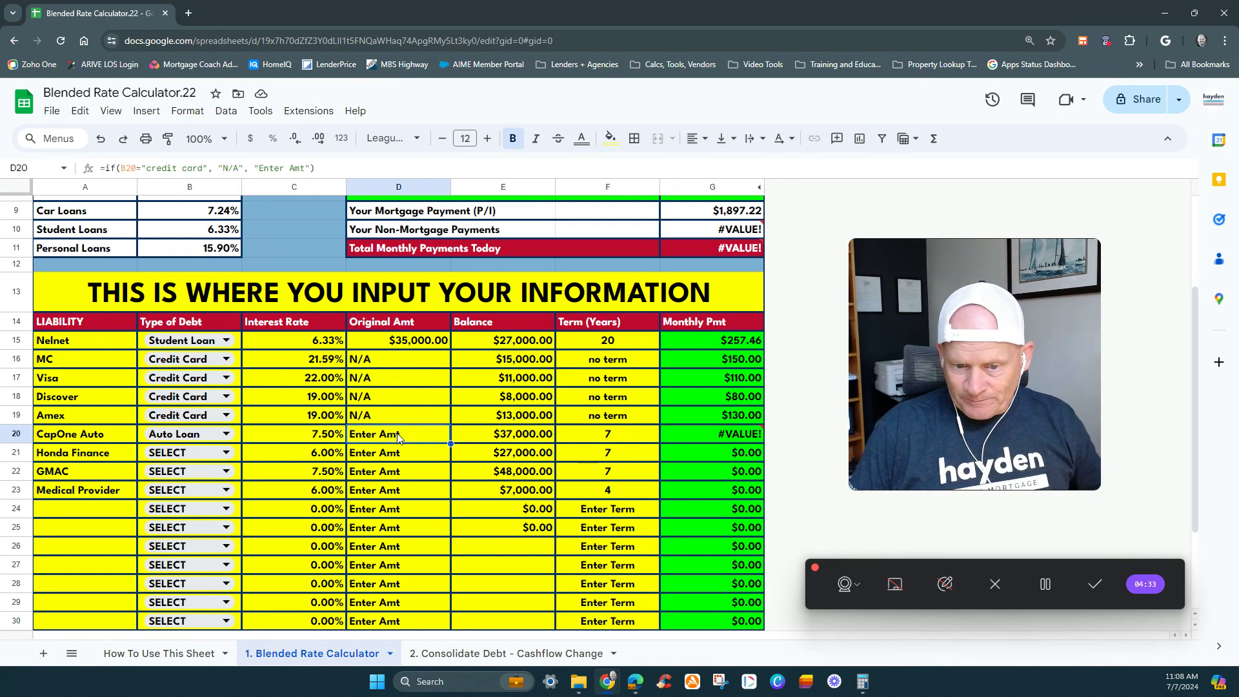
text(4300)
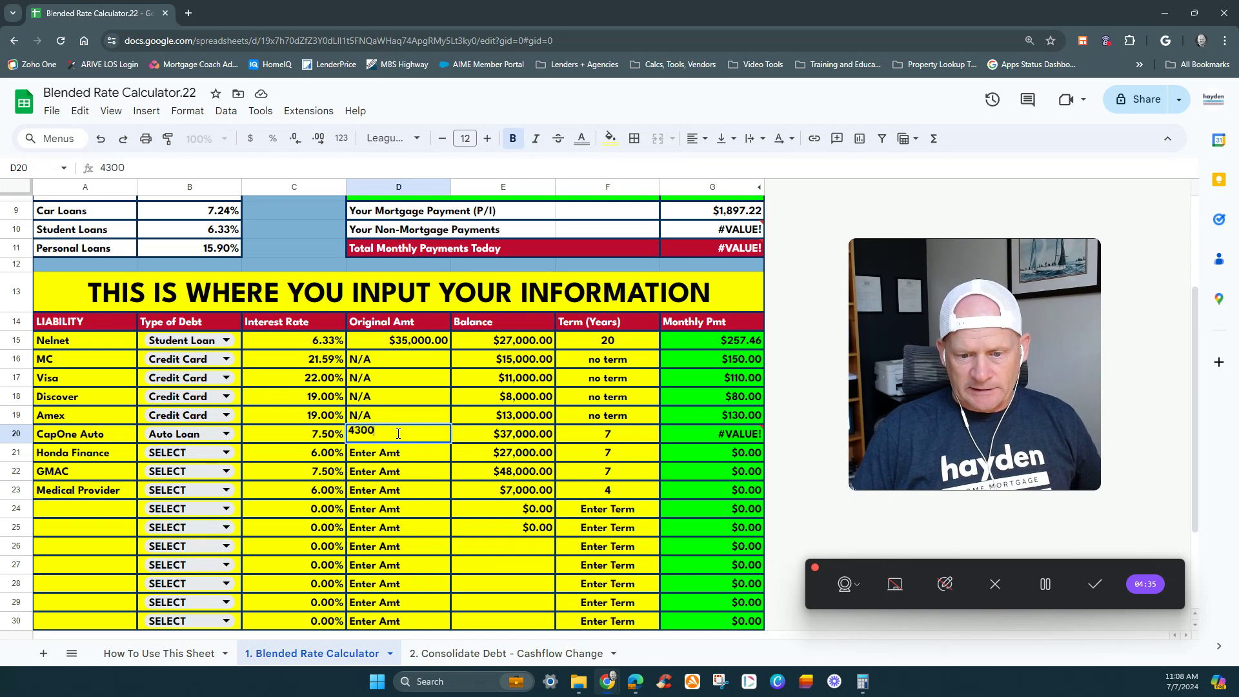
text(3,000)
key(Return)
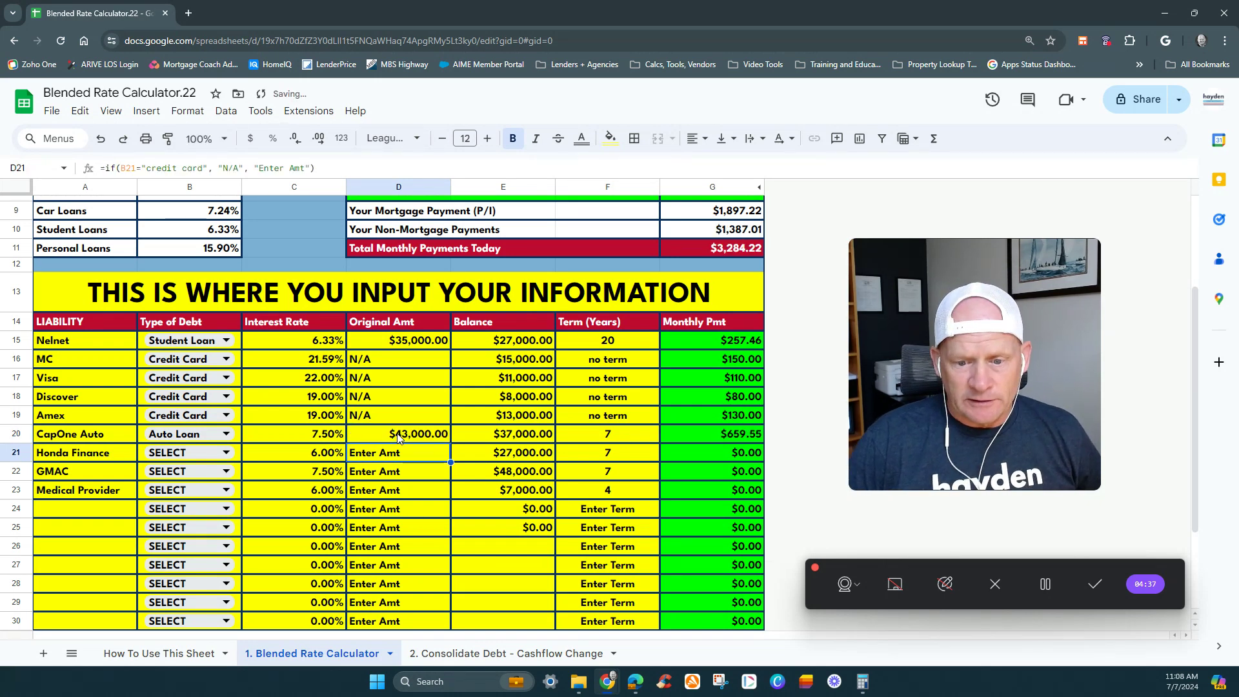
- Set the Honda Finance row's Type of Debt to Auto Loan and its original amount to 35000
key(Down)
key(Left)
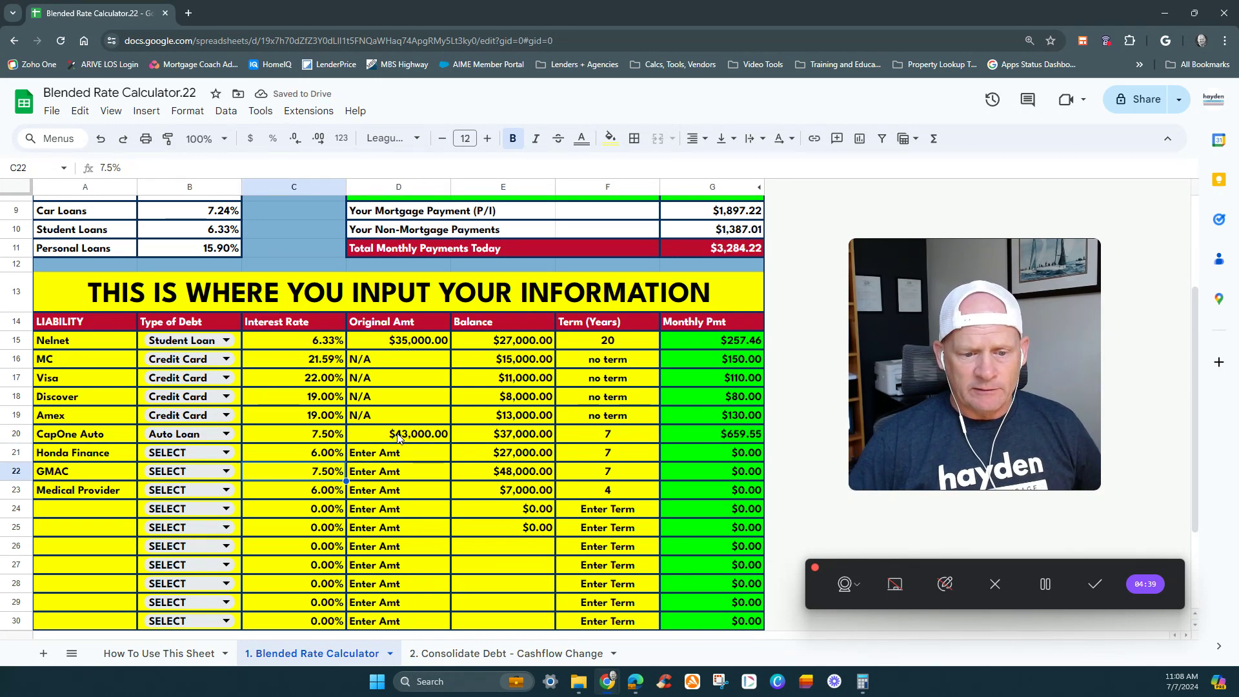
click(187, 454)
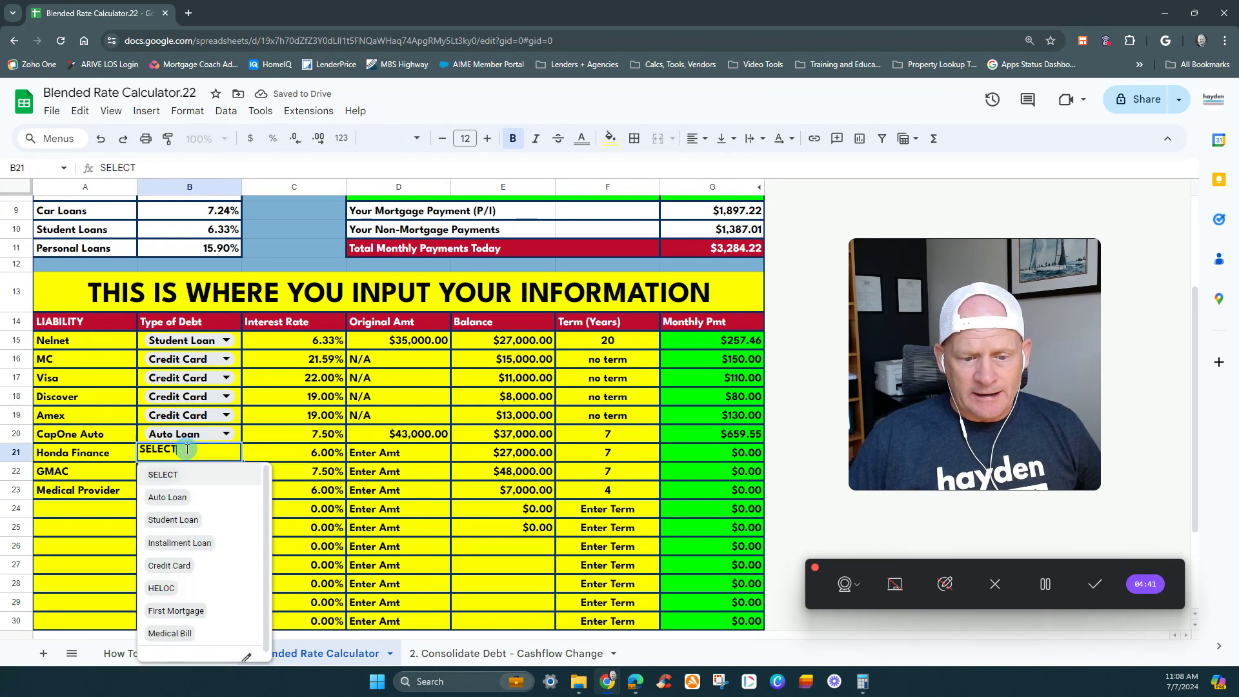
click(176, 497)
click(369, 458)
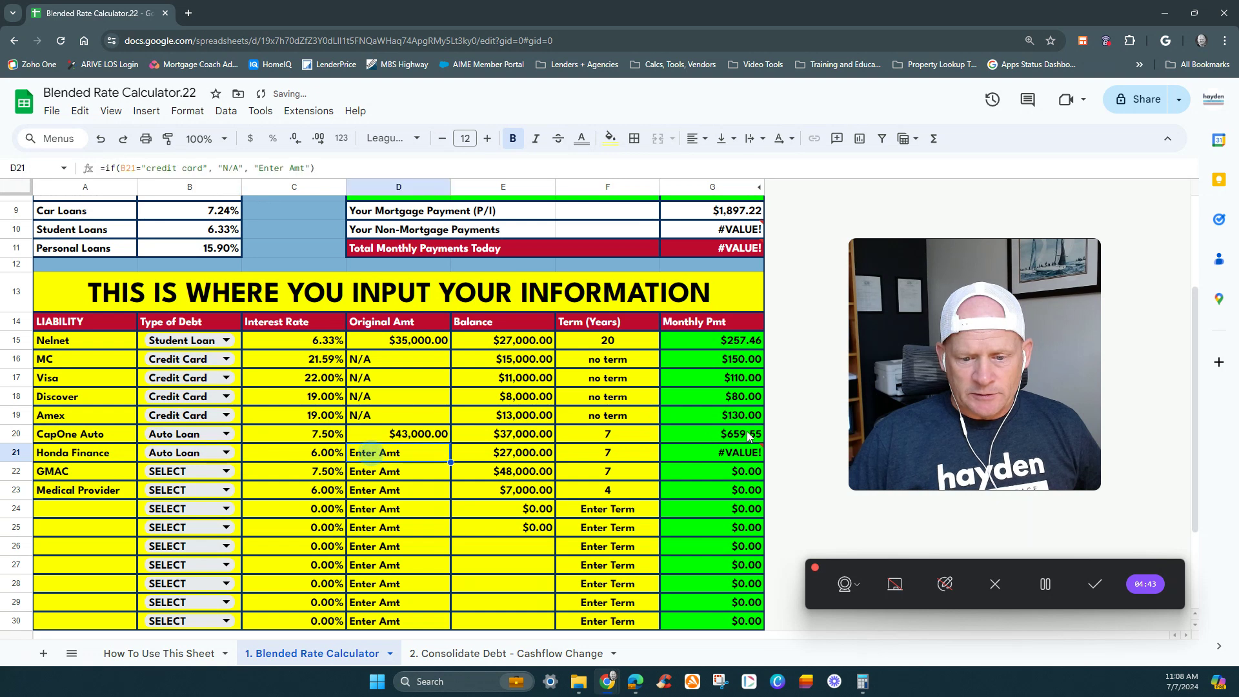
text(3)
text(5,000)
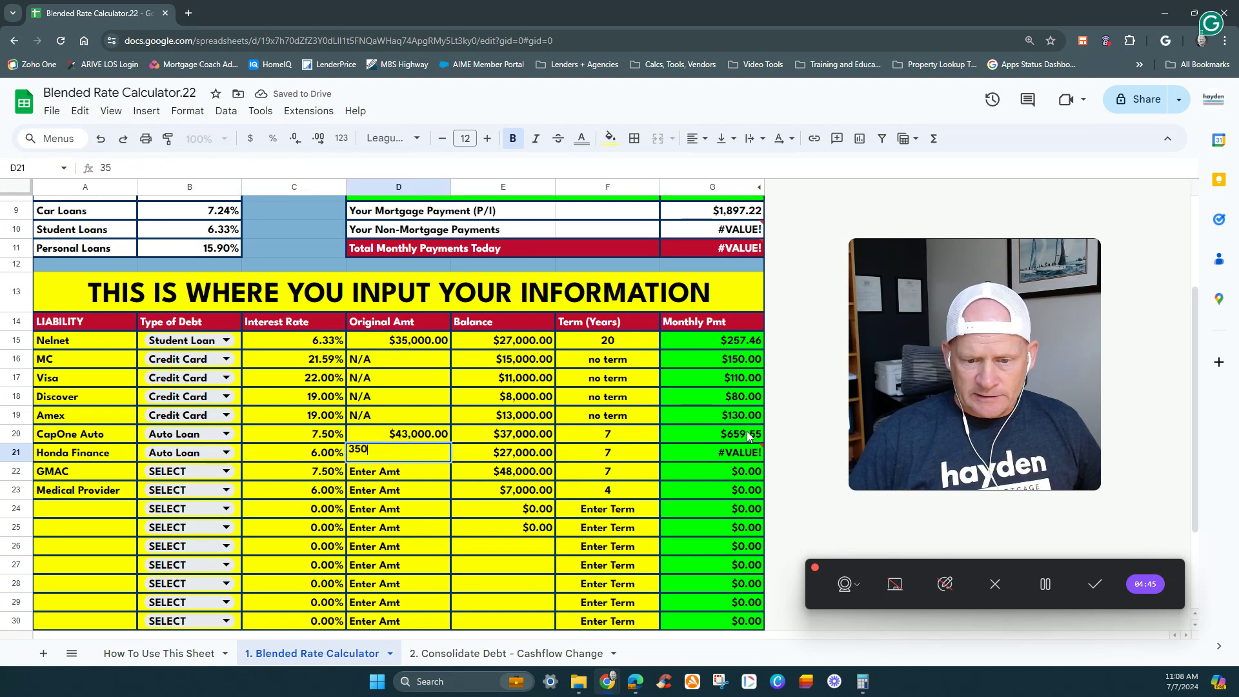
key(Return)
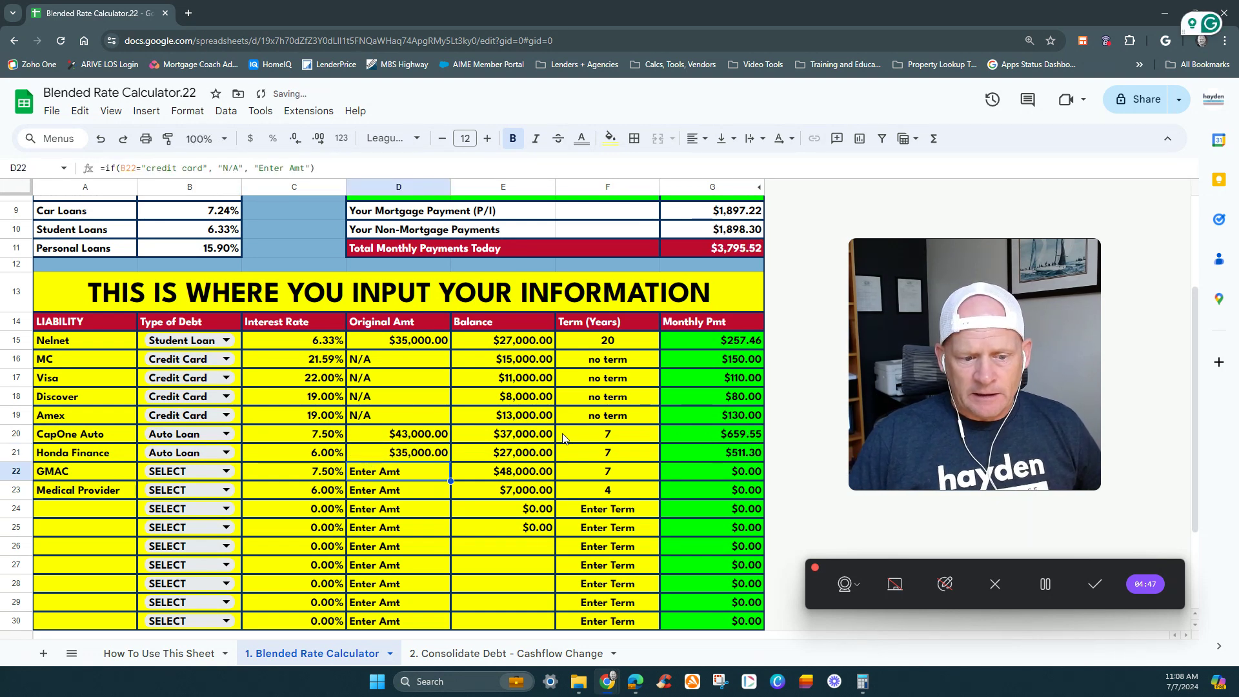
- Set the GMAC row to Auto Loan with an original amount of 63000, and check its monthly payment cell
click(190, 473)
click(191, 473)
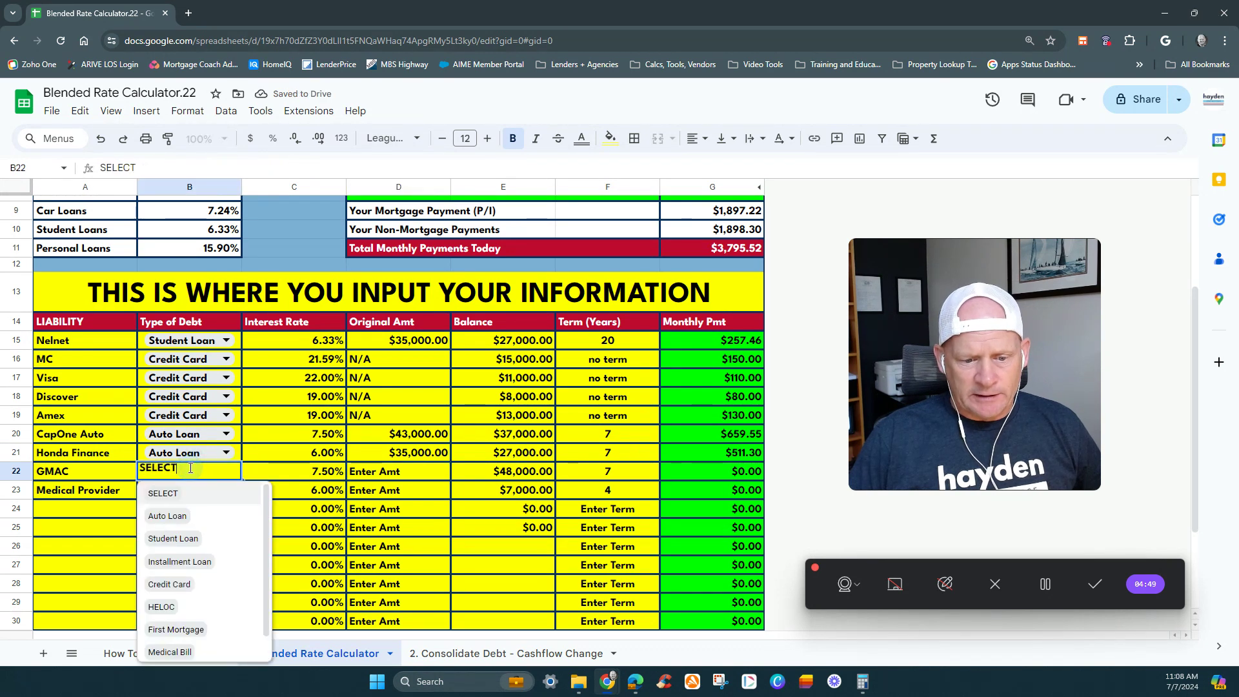
click(176, 518)
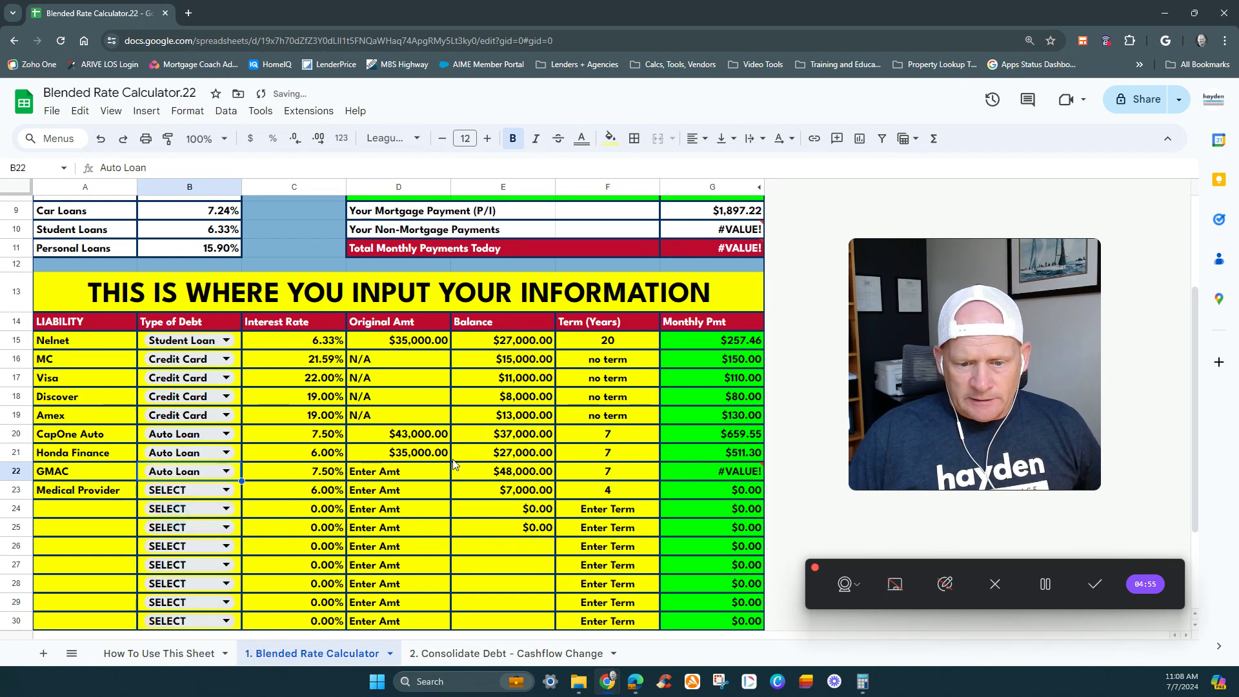
click(389, 476)
text(6)
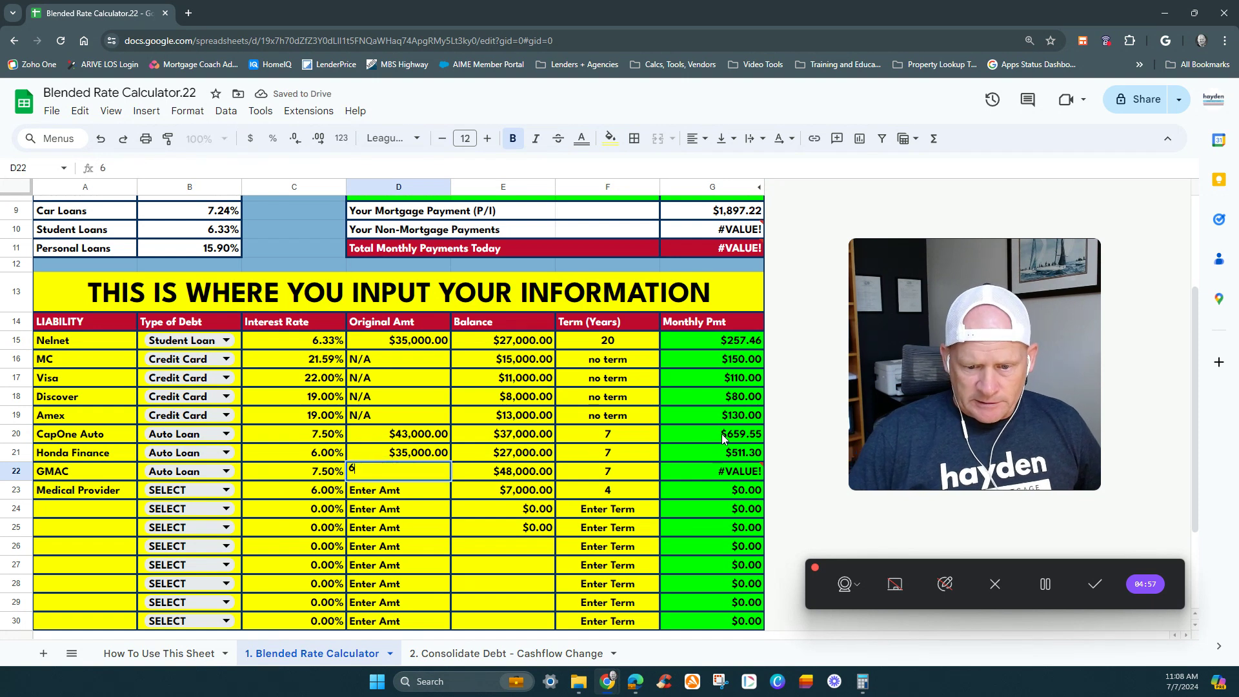
text(3,000)
key(Return)
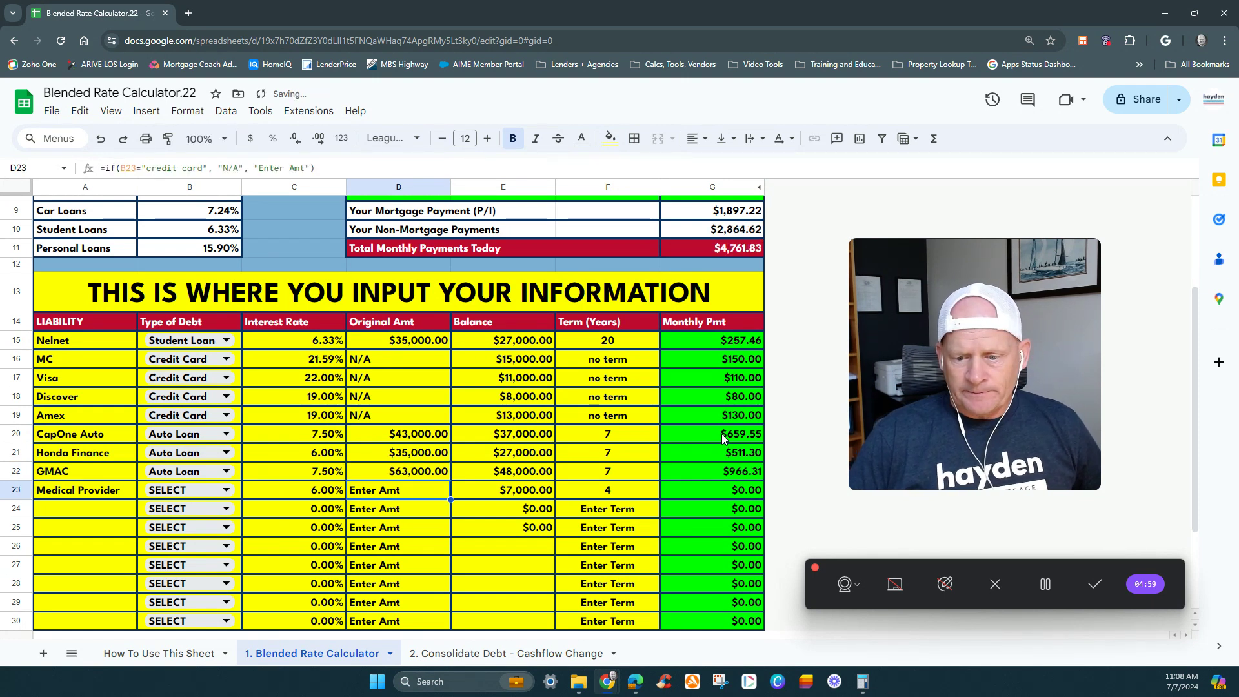
key(Tab)
click(739, 474)
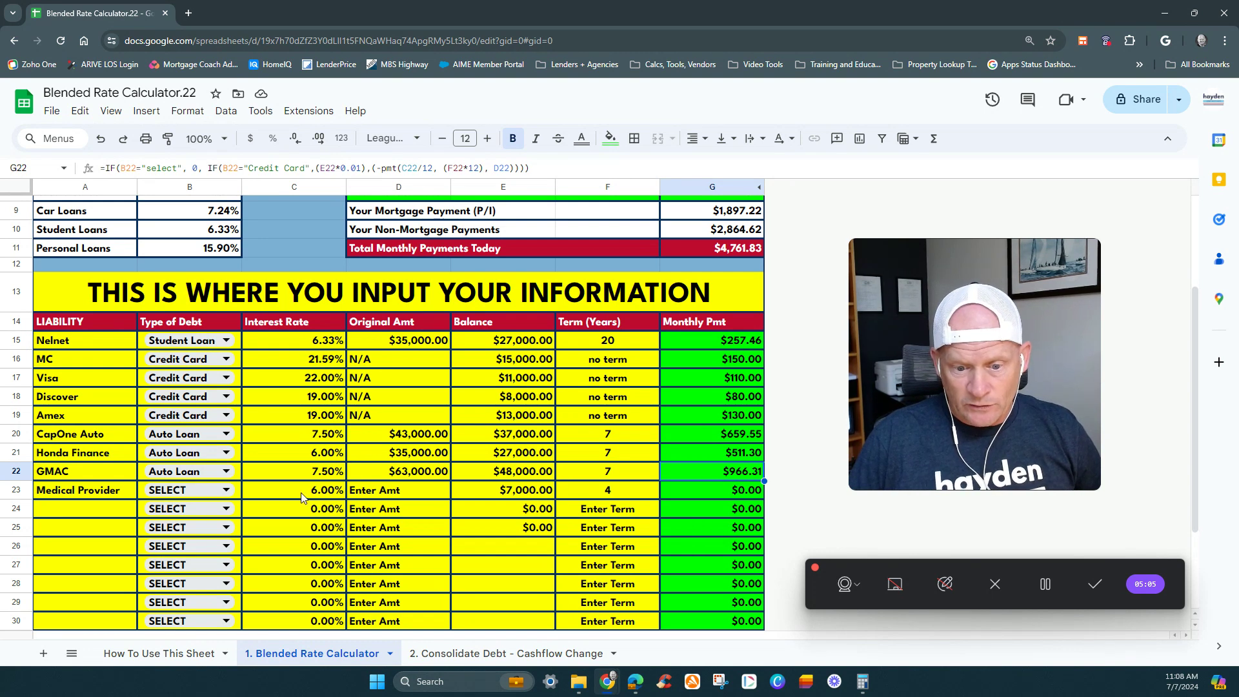
- Set the Medical Provider row to Medical Bill with an original amount of 10000, and check its term cell
click(200, 493)
scroll(193, 635, down, 2)
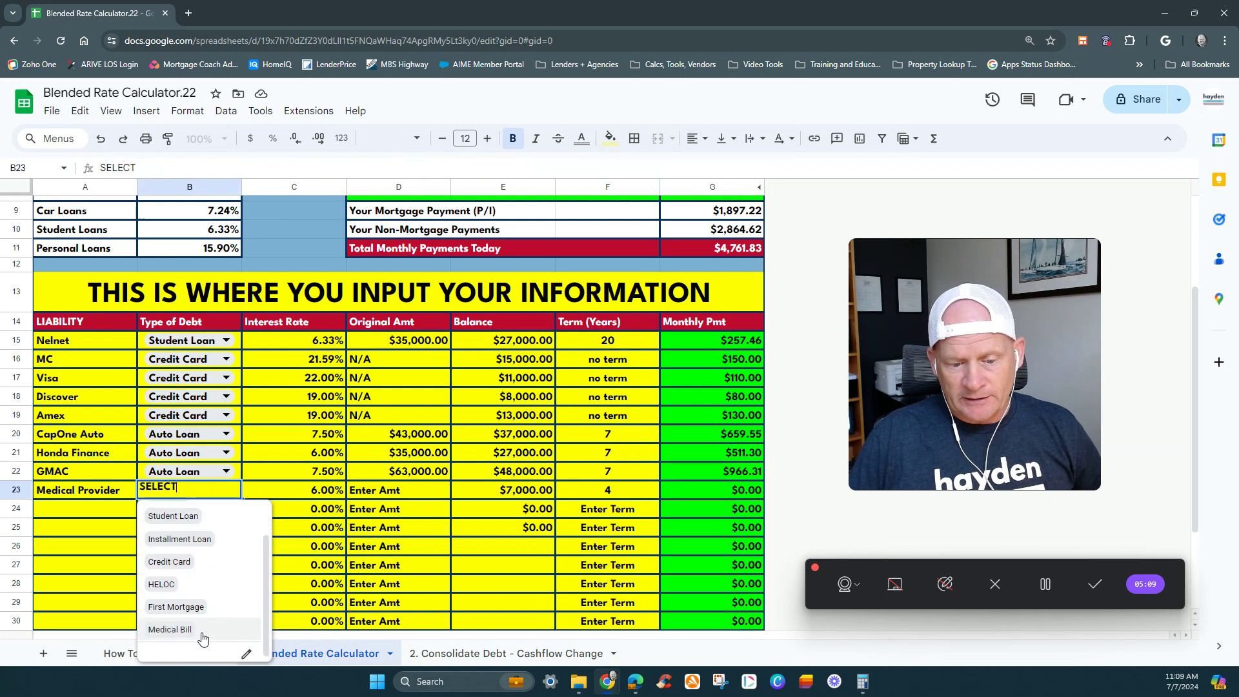
click(180, 627)
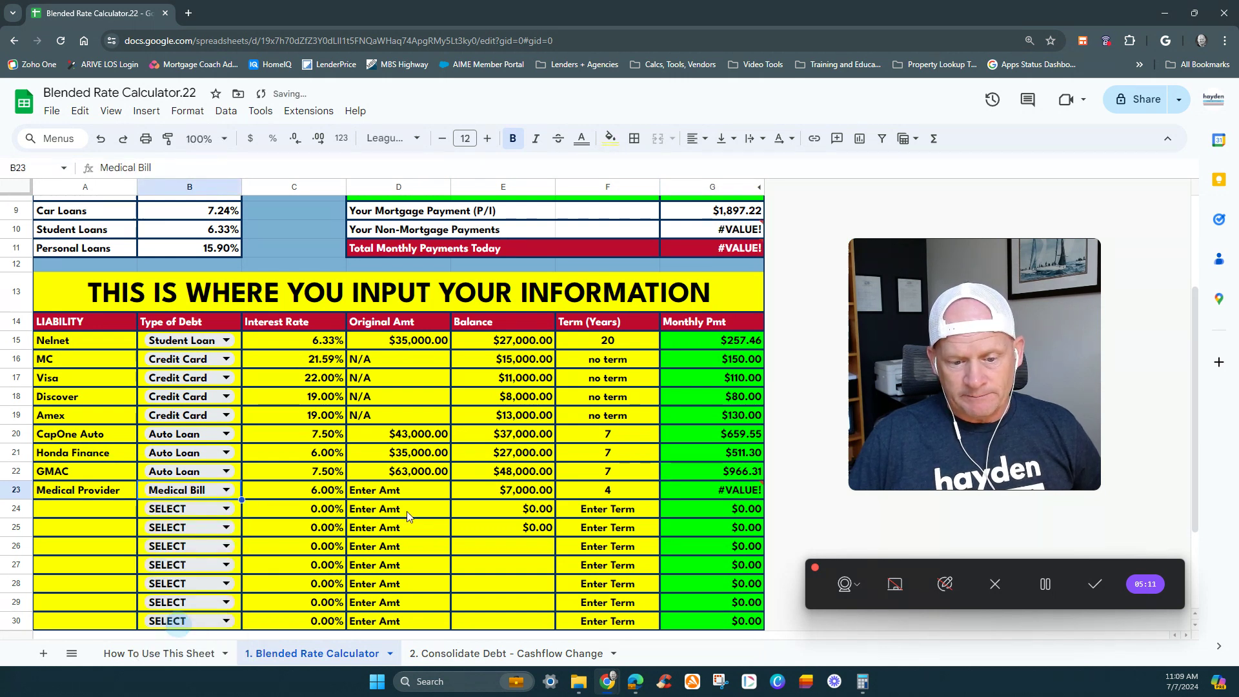
click(326, 490)
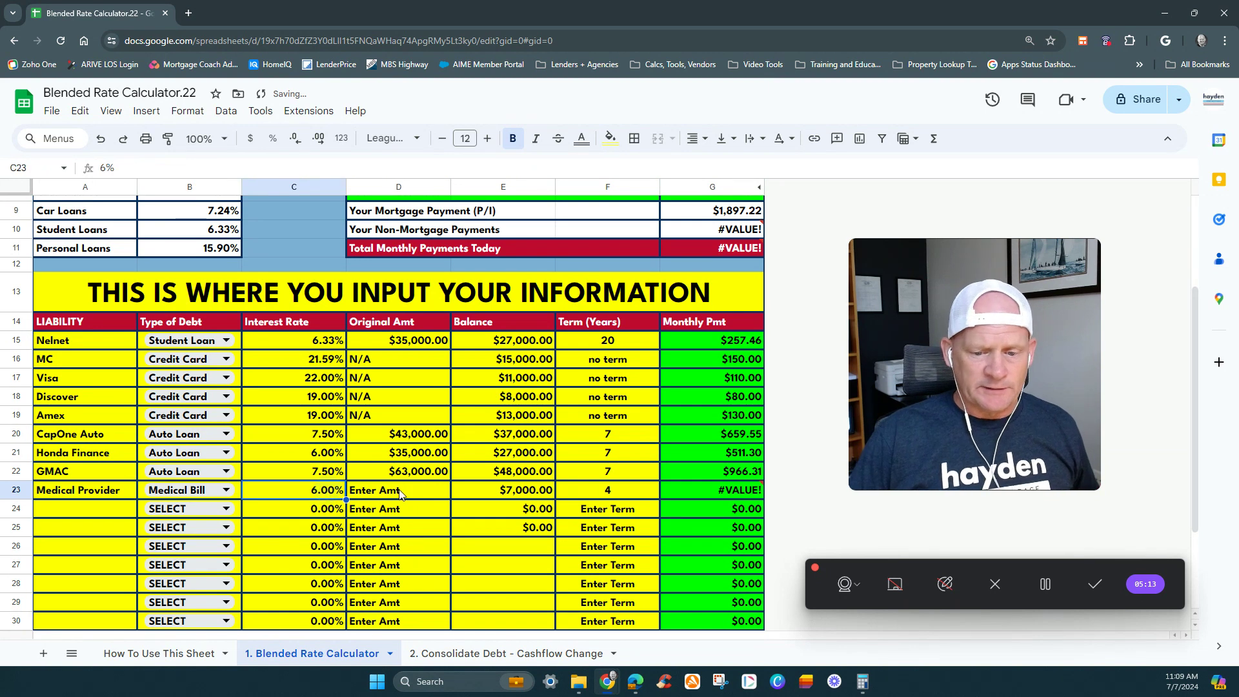
click(387, 492)
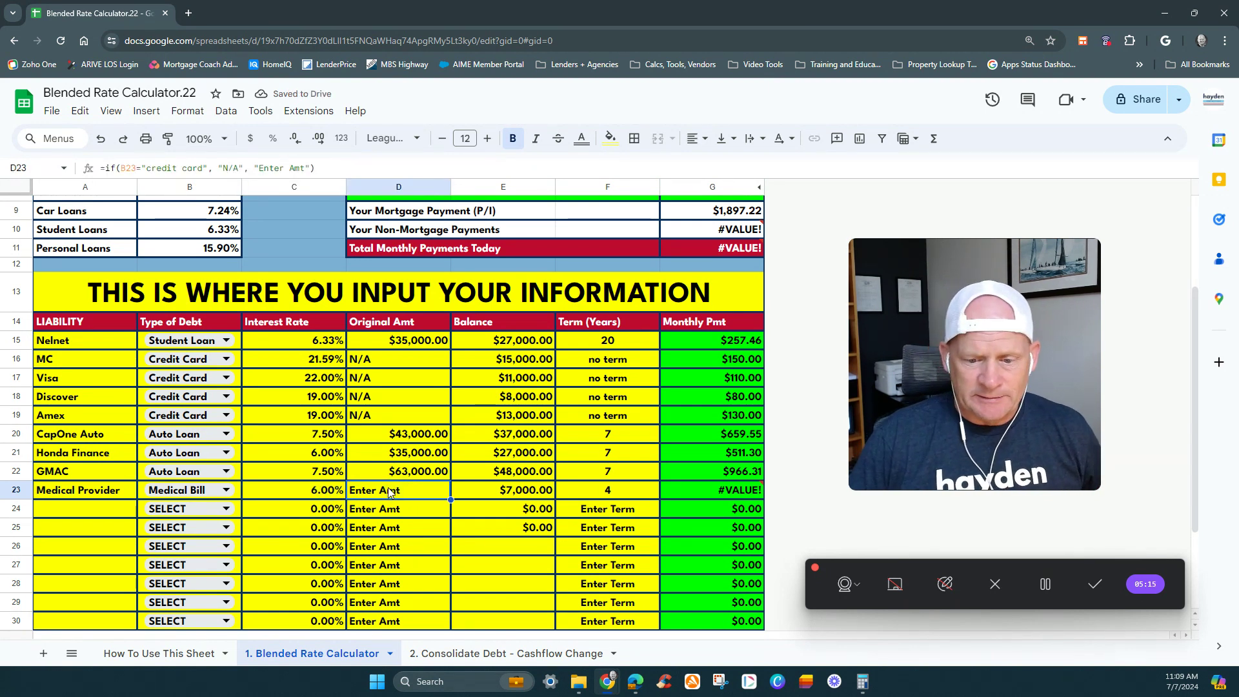
text(10000)
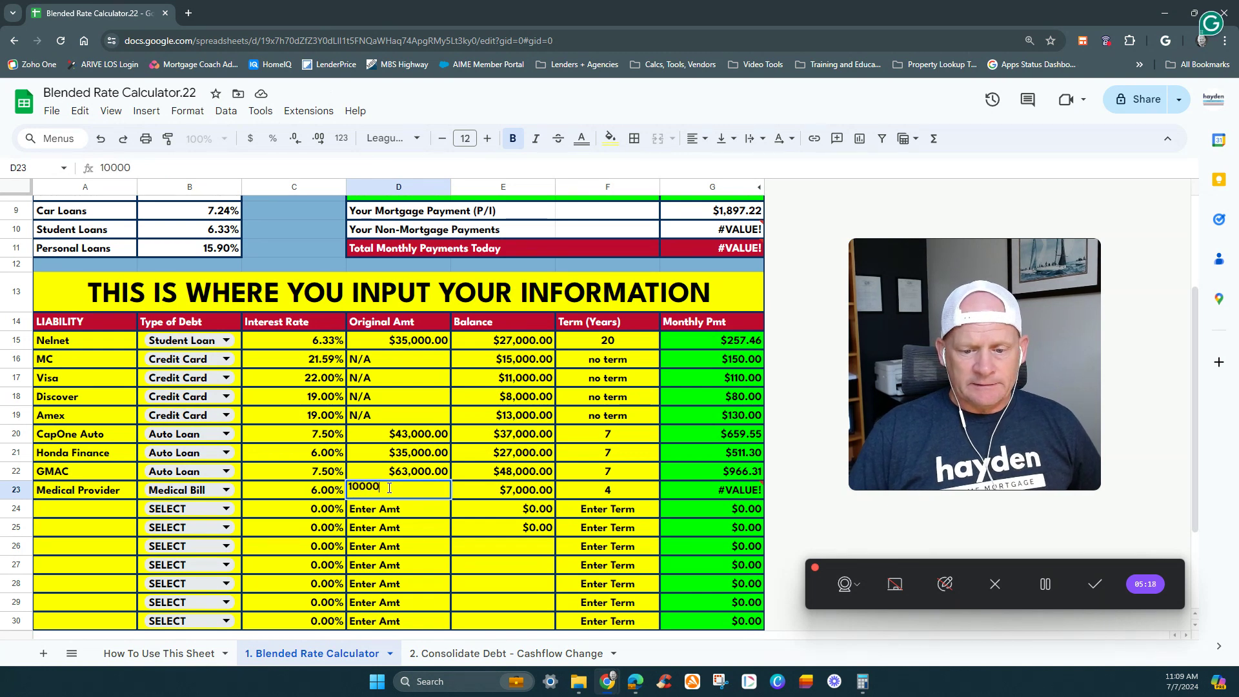
key(Tab)
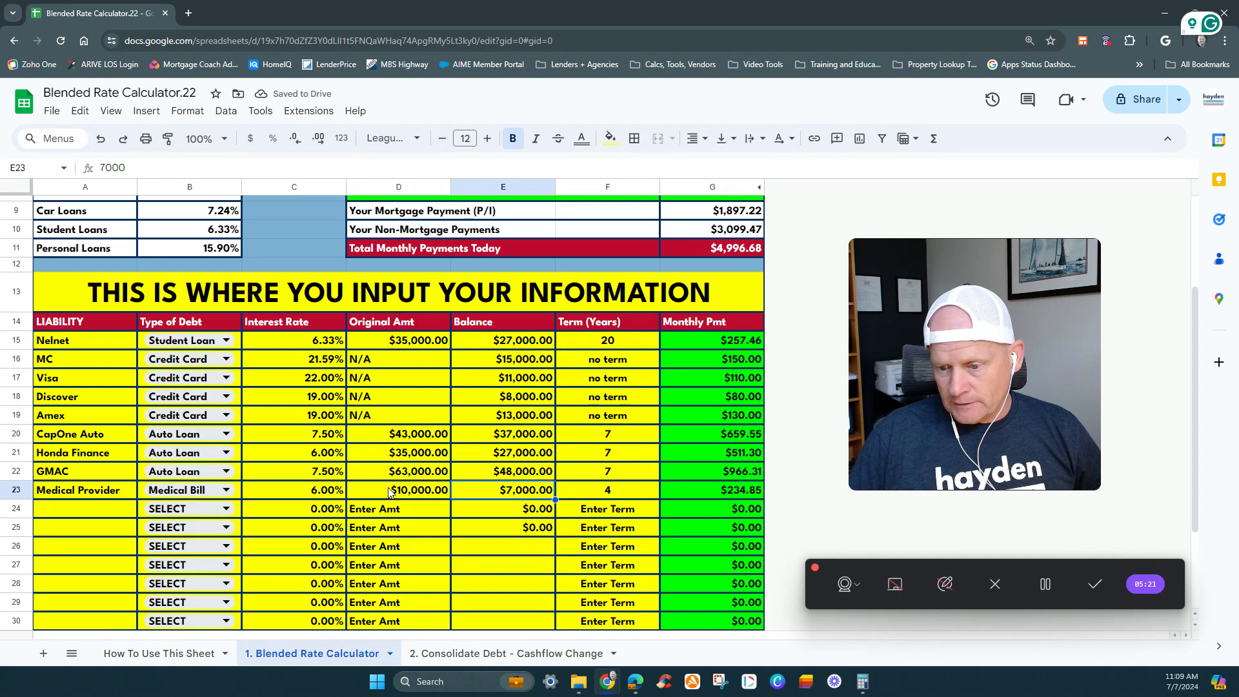
click(625, 485)
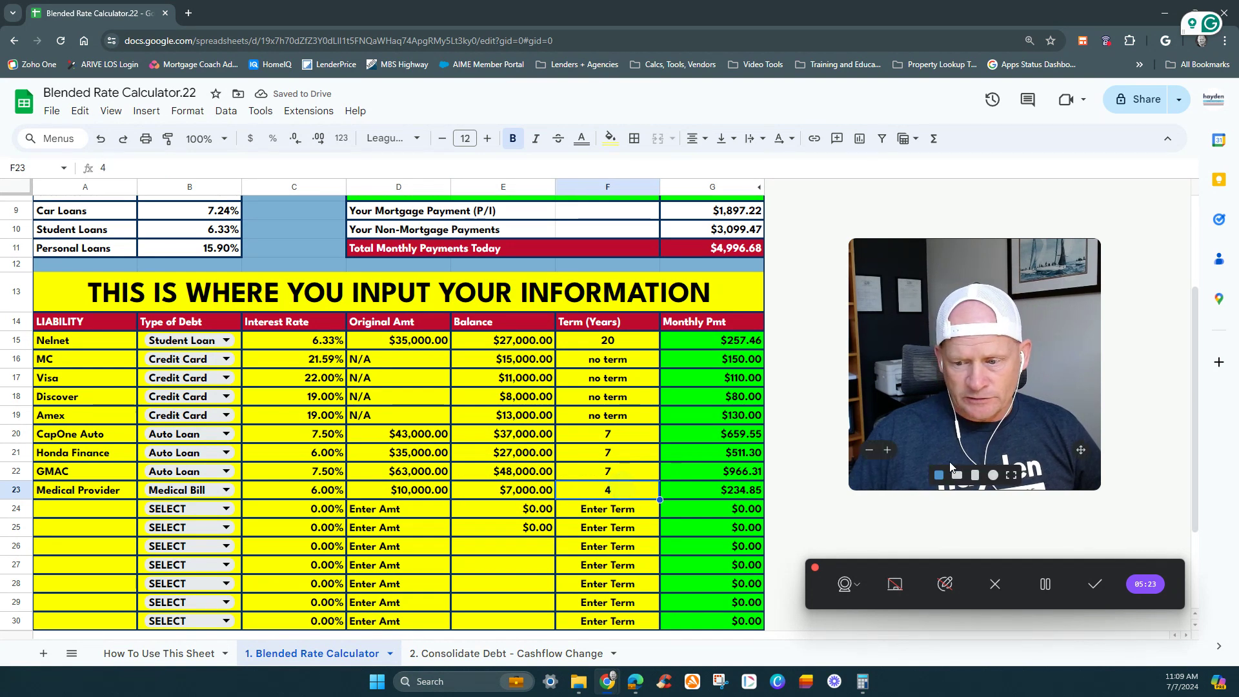
- Clear the zero balances from cells E24 and E25 in the unused liability rows
scroll(836, 496, down, 3)
scroll(836, 497, down, 1)
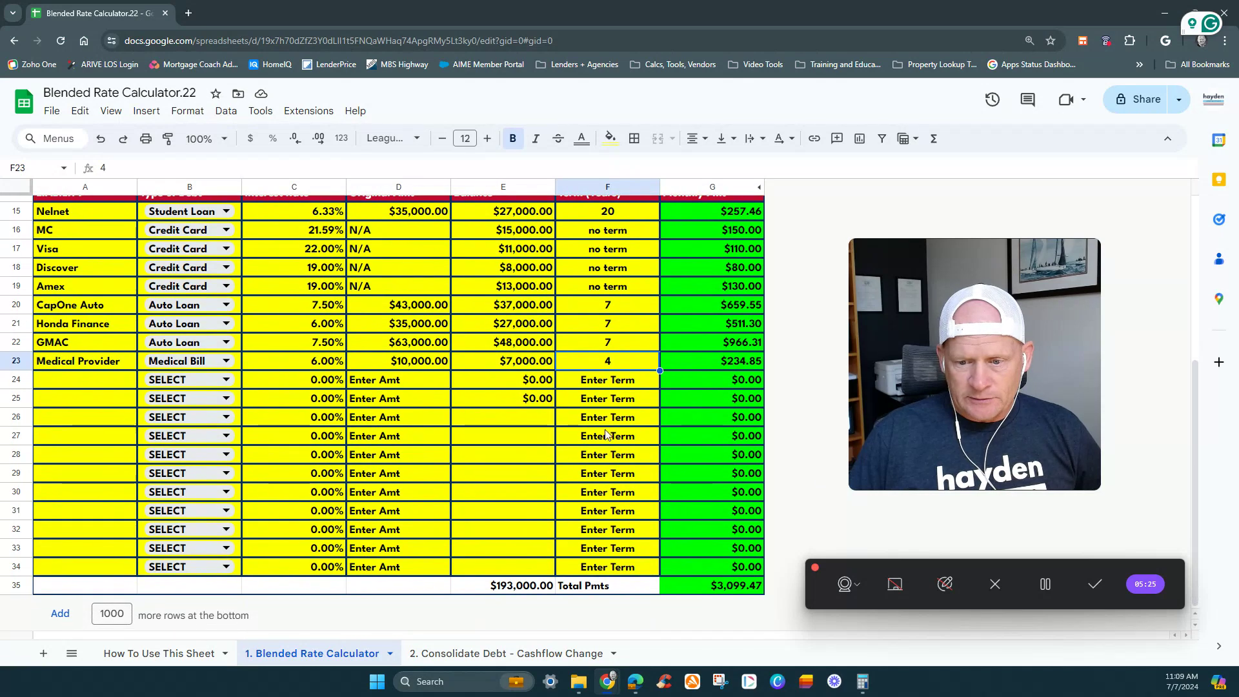
click(537, 383)
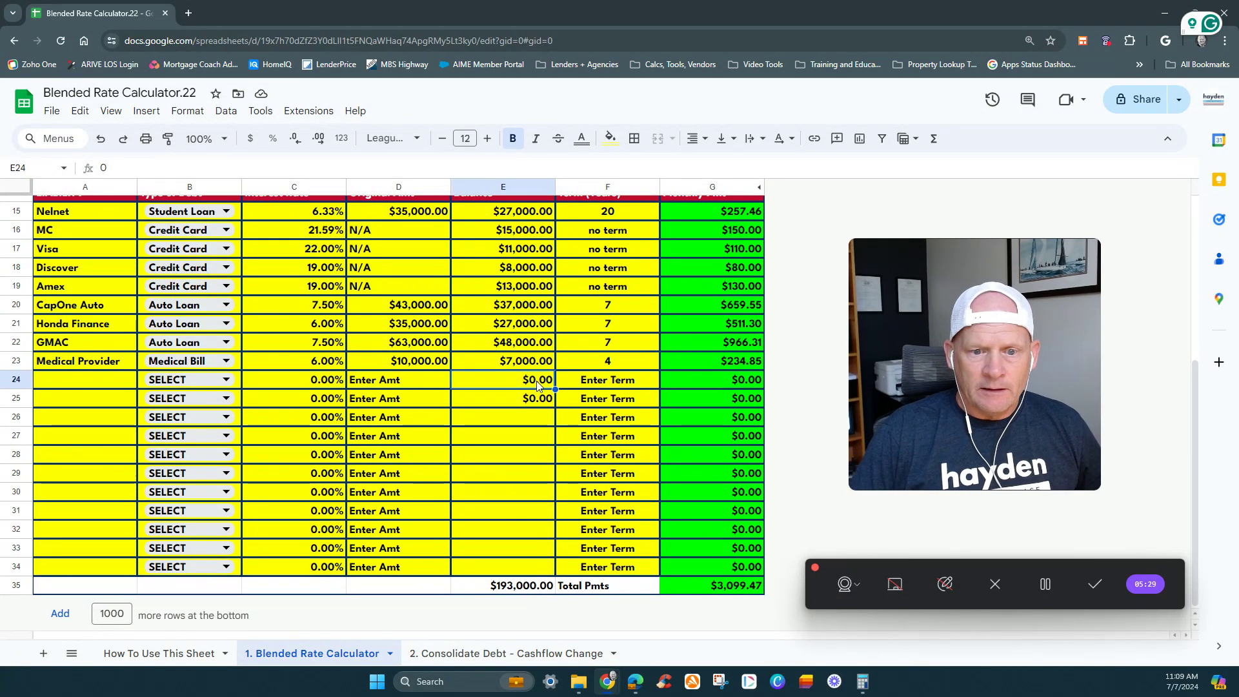
key(Up)
key(Up)
key(Down)
key(Down)
key(Delete)
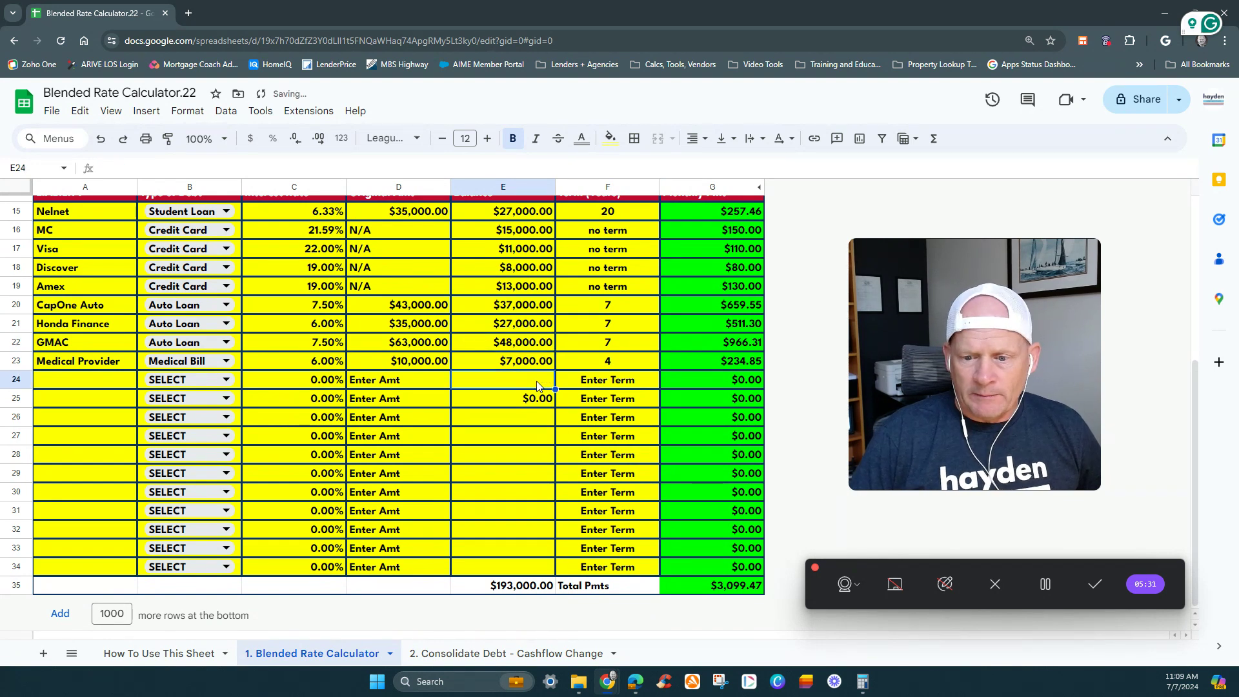
key(Down)
key(Delete)
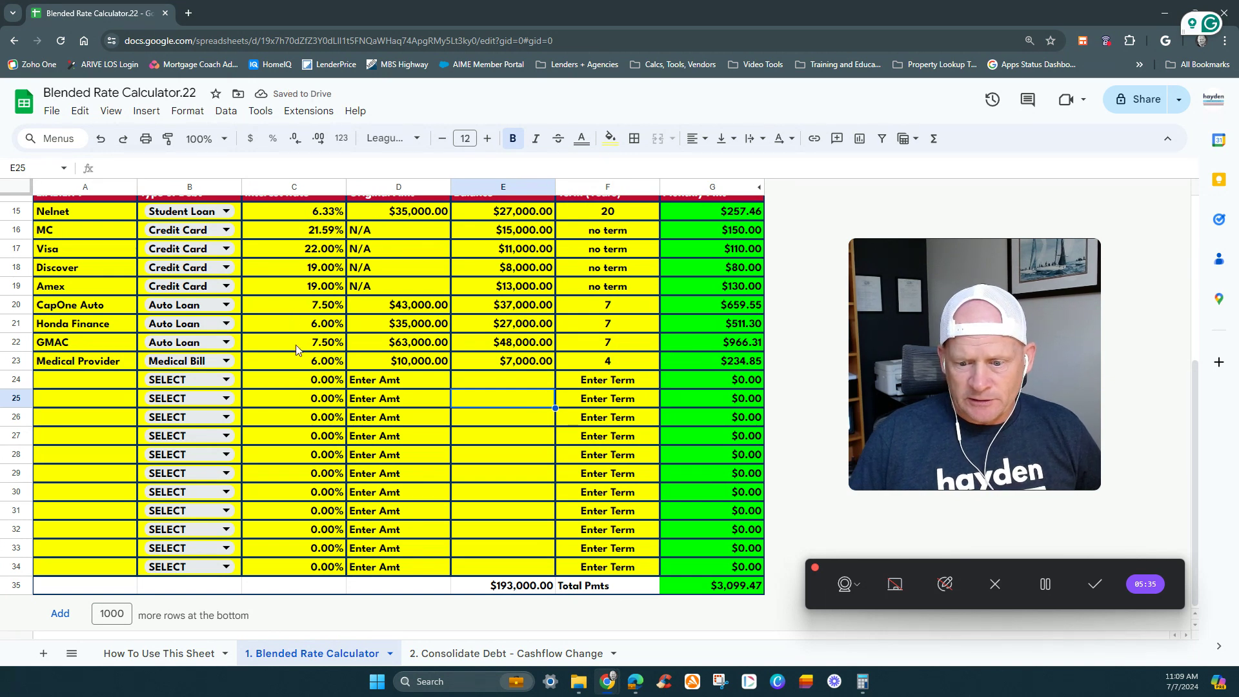
- Check the total monthly payments and total balance cells in row 35, and sum the three auto loan balances in E20:E22
click(736, 588)
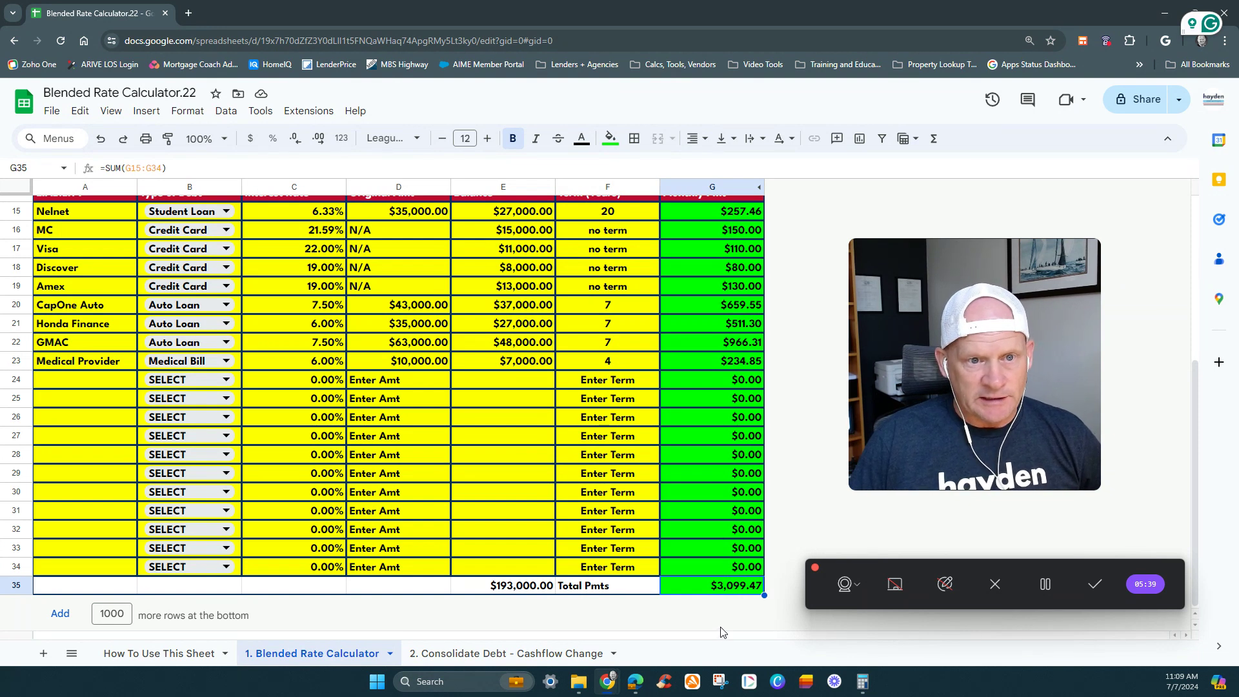
click(506, 589)
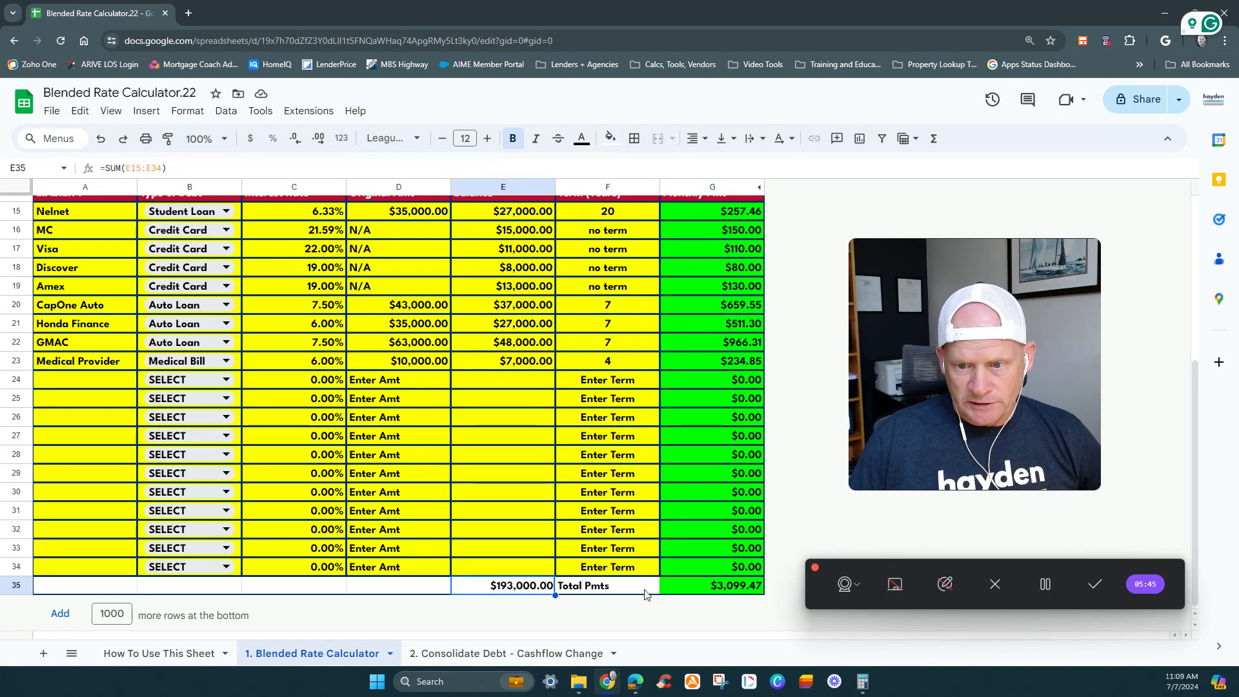
click(501, 305)
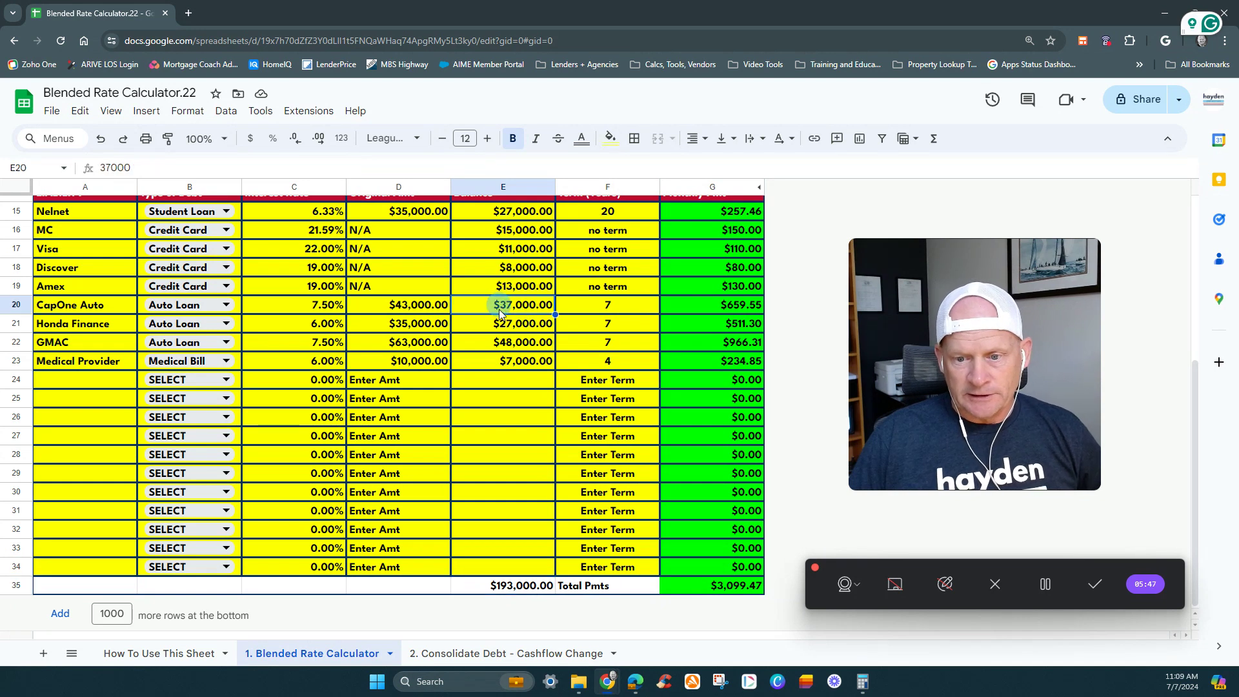
shift+click(500, 342)
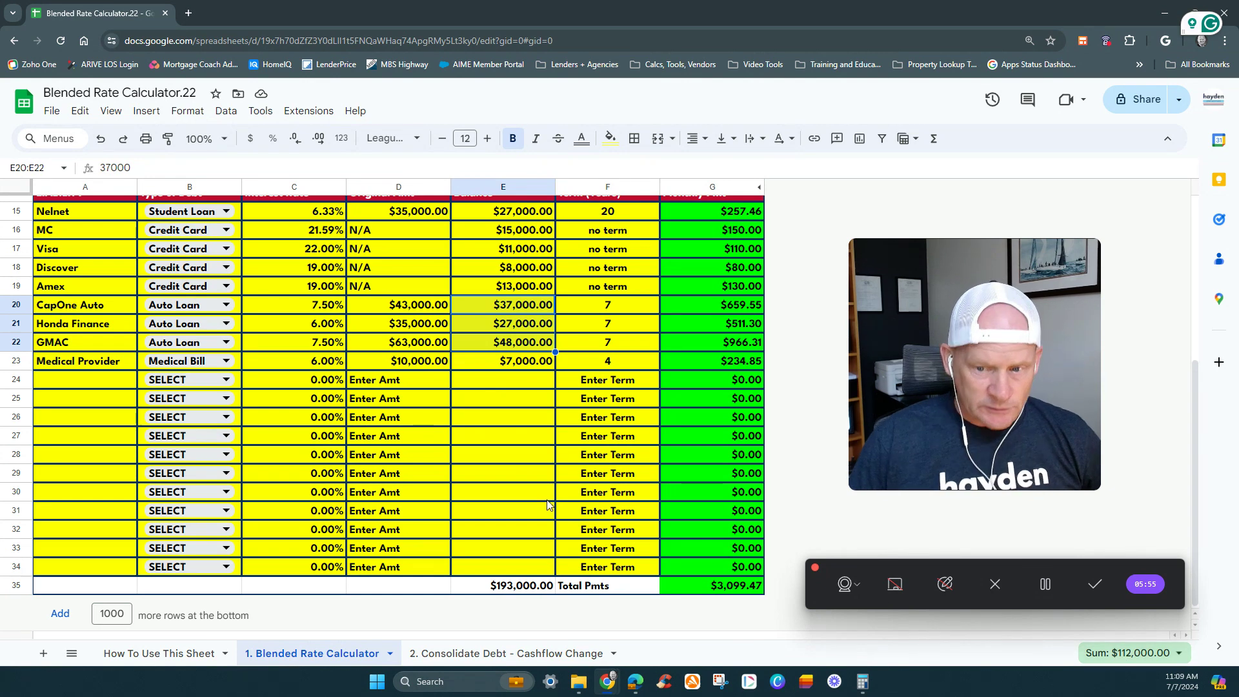
scroll(538, 500, up, 1)
scroll(532, 502, up, 3)
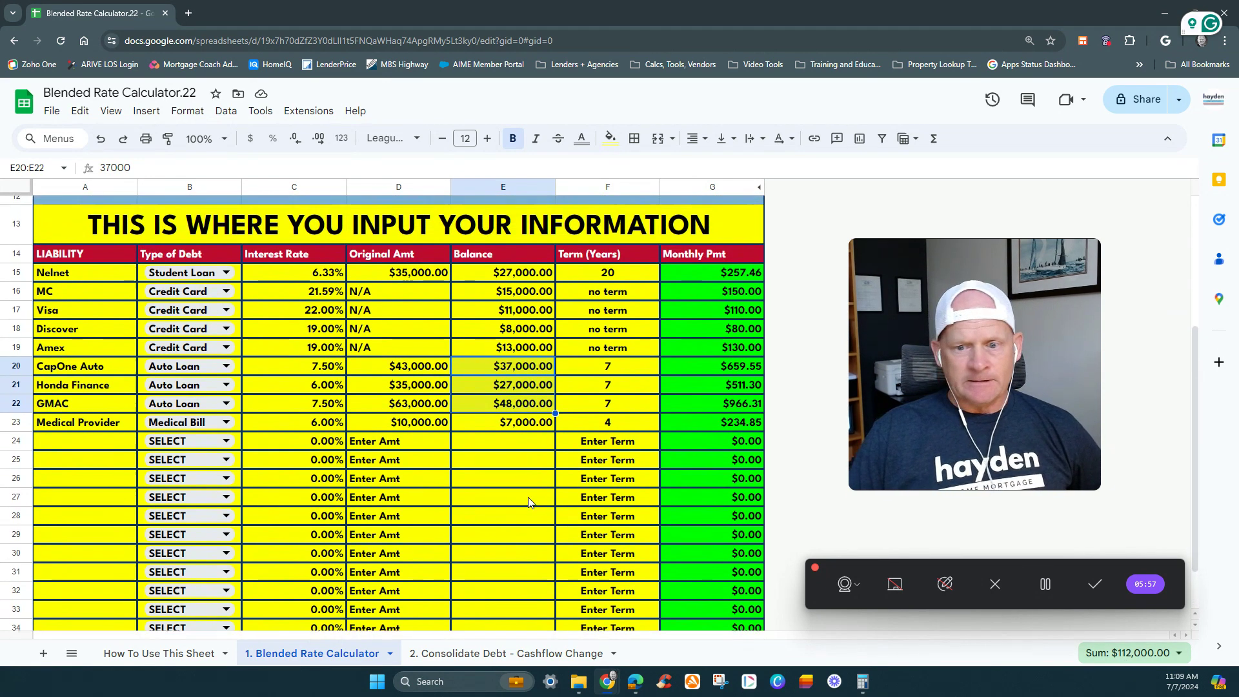
scroll(503, 502, up, 3)
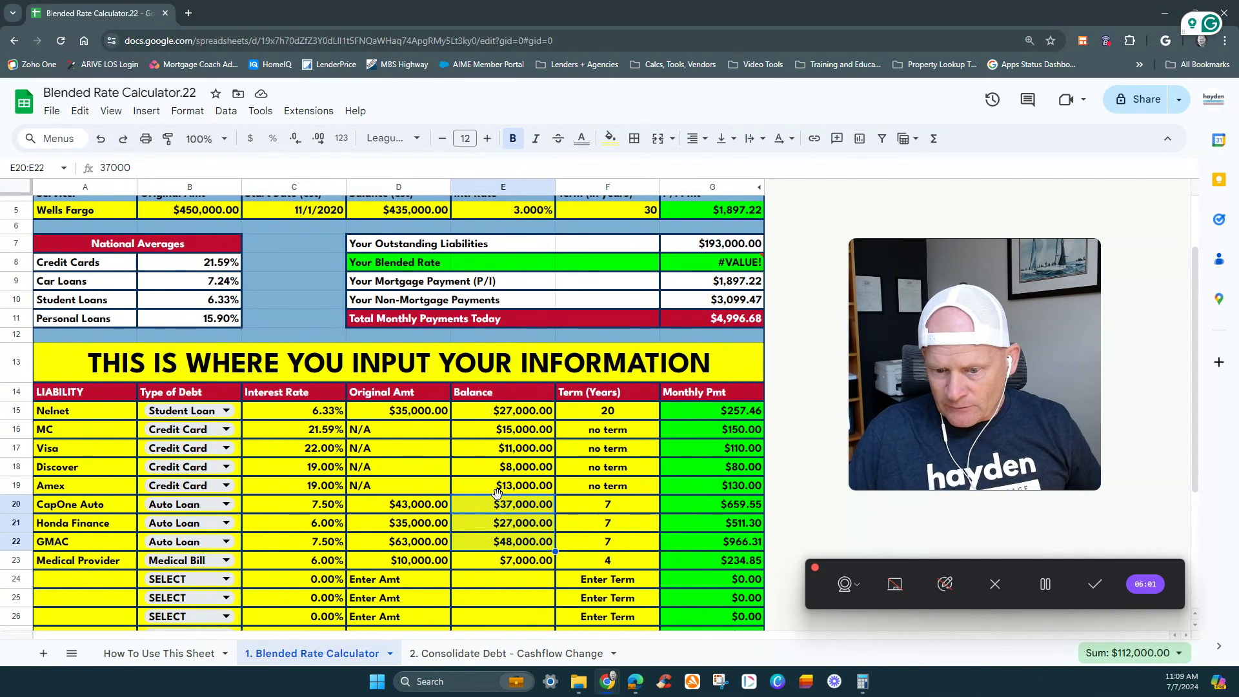
click(1045, 592)
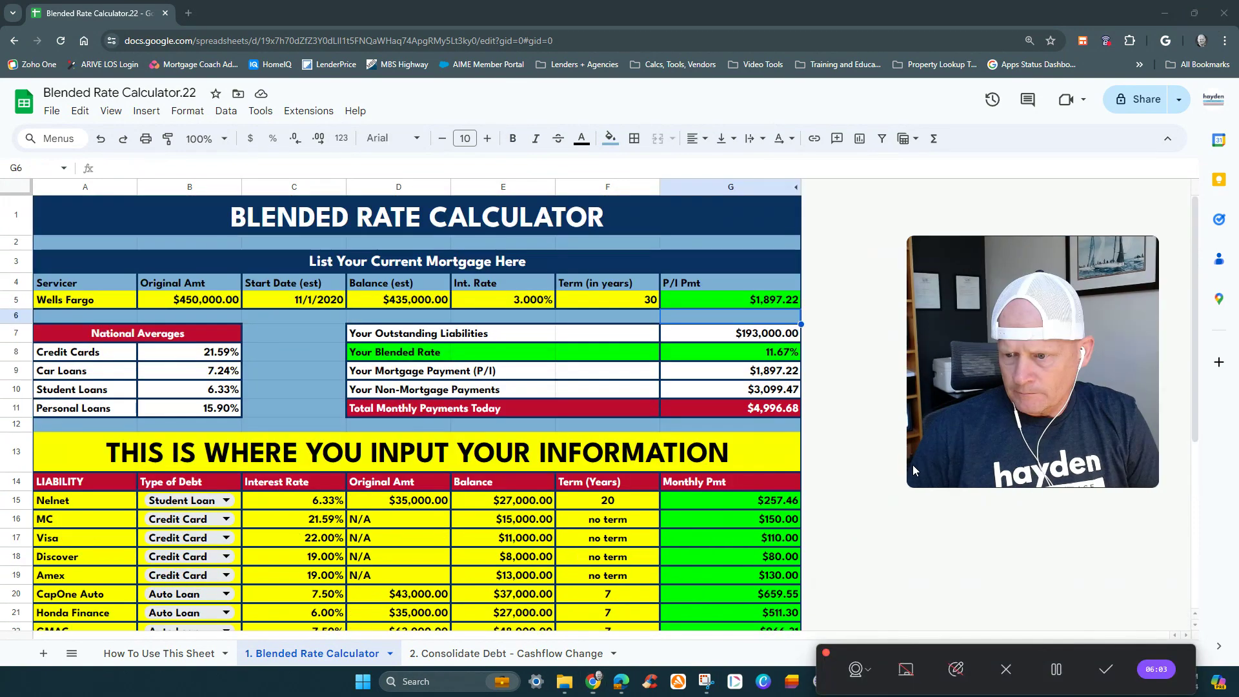
- Set the Type of Debt in row 24 to Auto Loan and check its original amount and term cells
scroll(847, 469, down, 5)
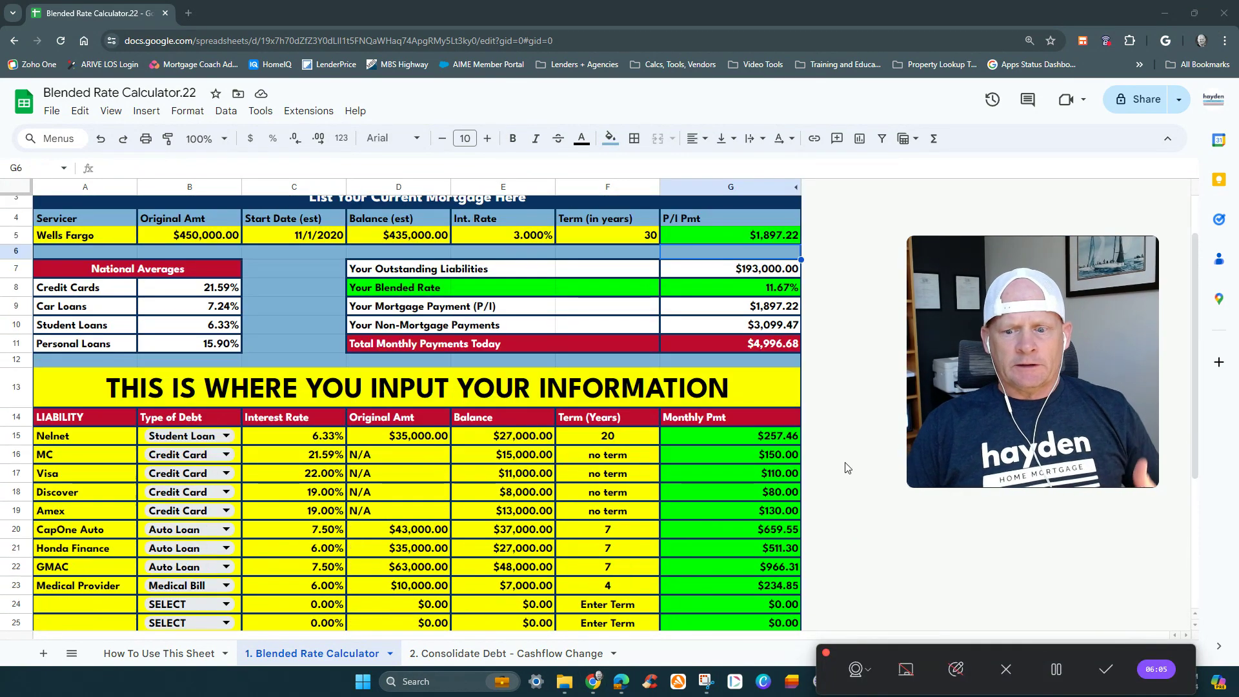
click(39, 477)
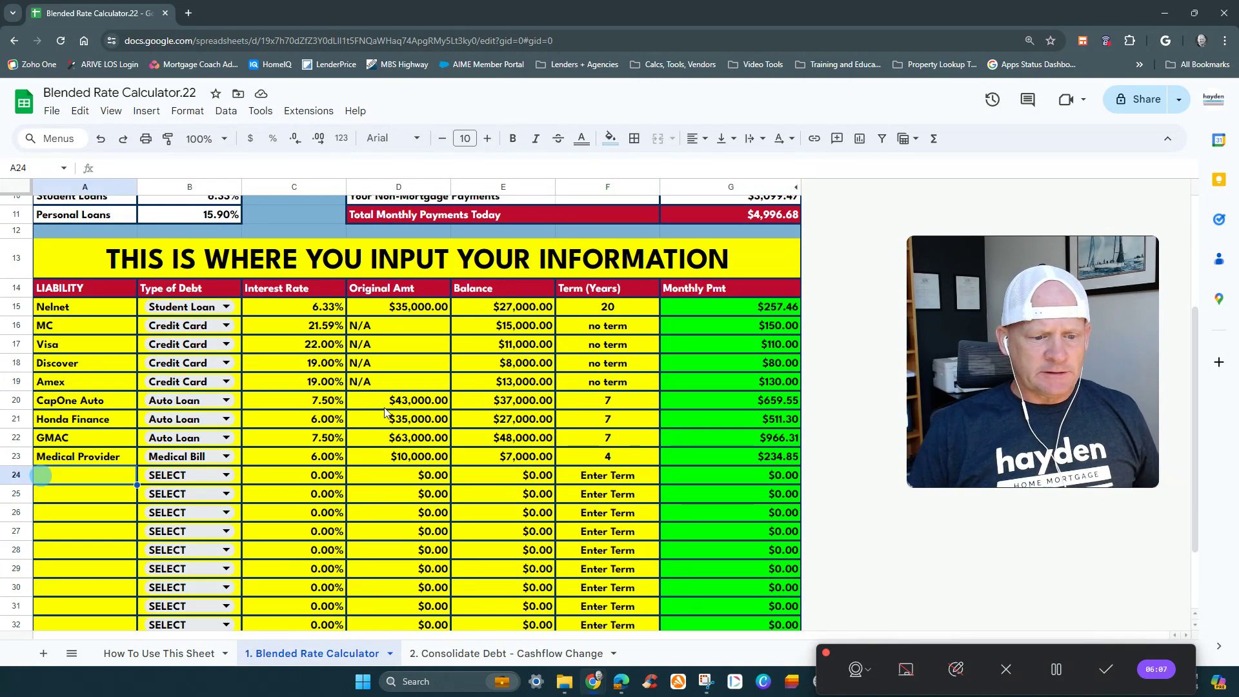
scroll(258, 445, down, 1)
scroll(260, 445, down, 1)
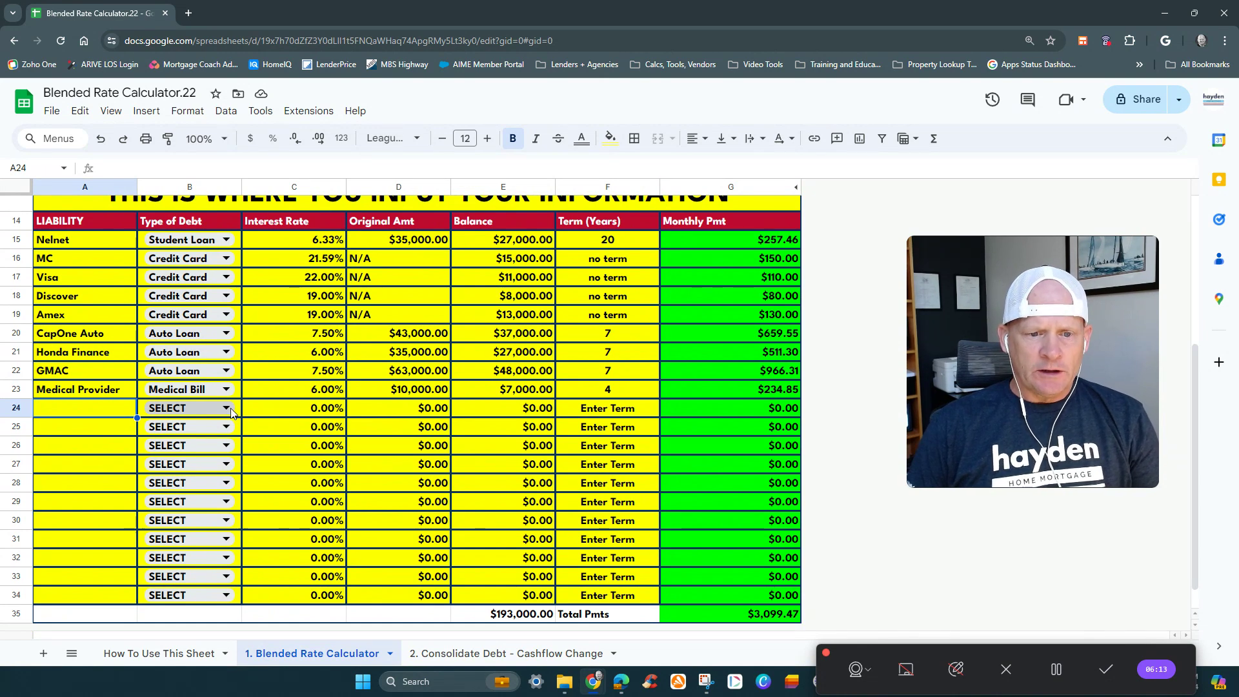
scroll(223, 317, down, 1)
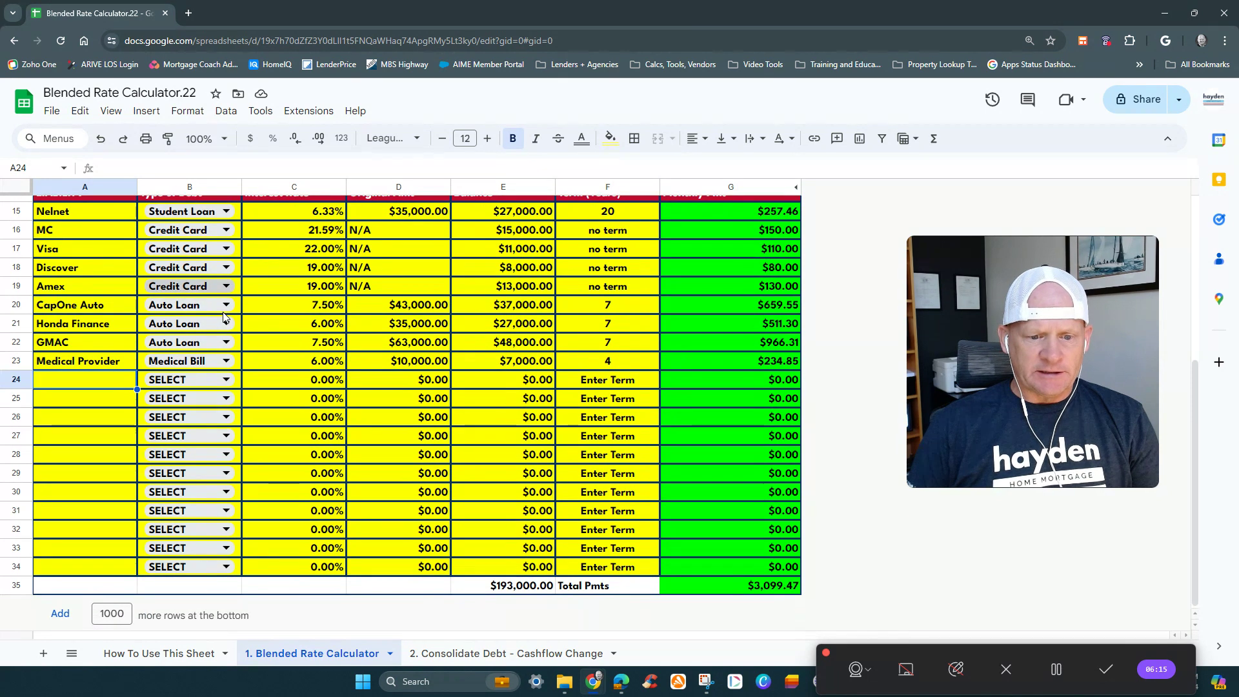
click(225, 379)
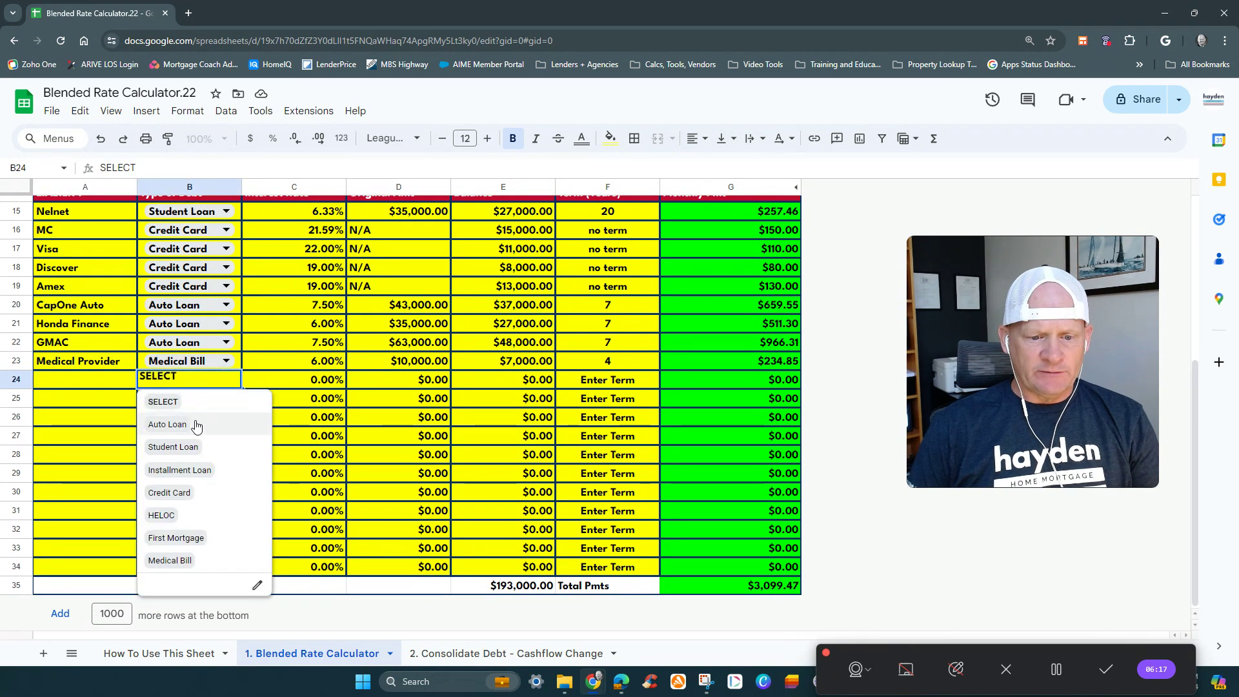
click(168, 424)
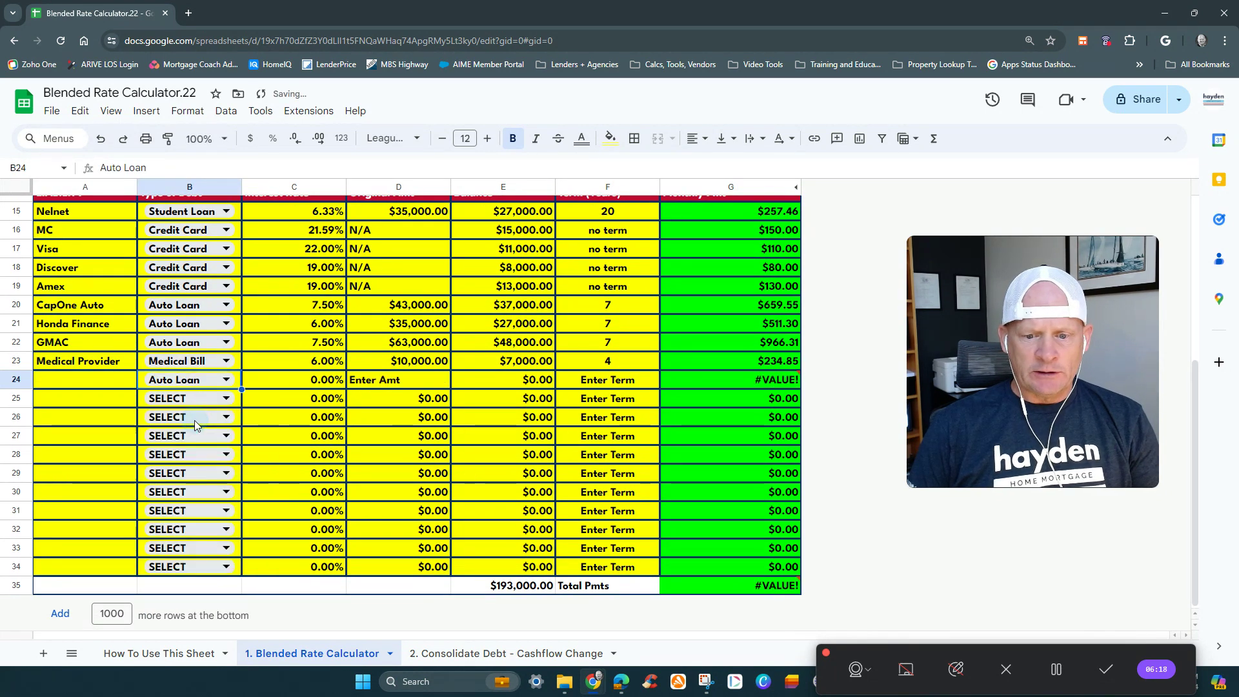
click(387, 385)
click(579, 382)
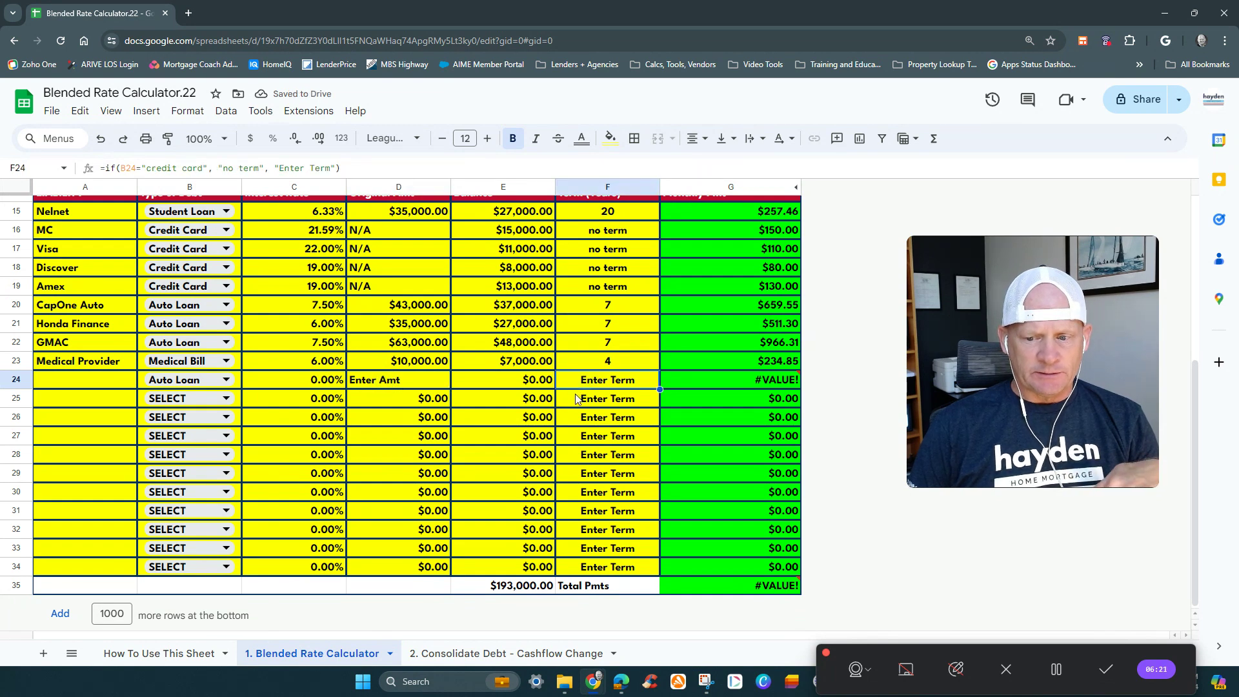
- Switch row 24's Type of Debt to Student Loan and to Credit Card, checking the original amount and term cells
click(213, 381)
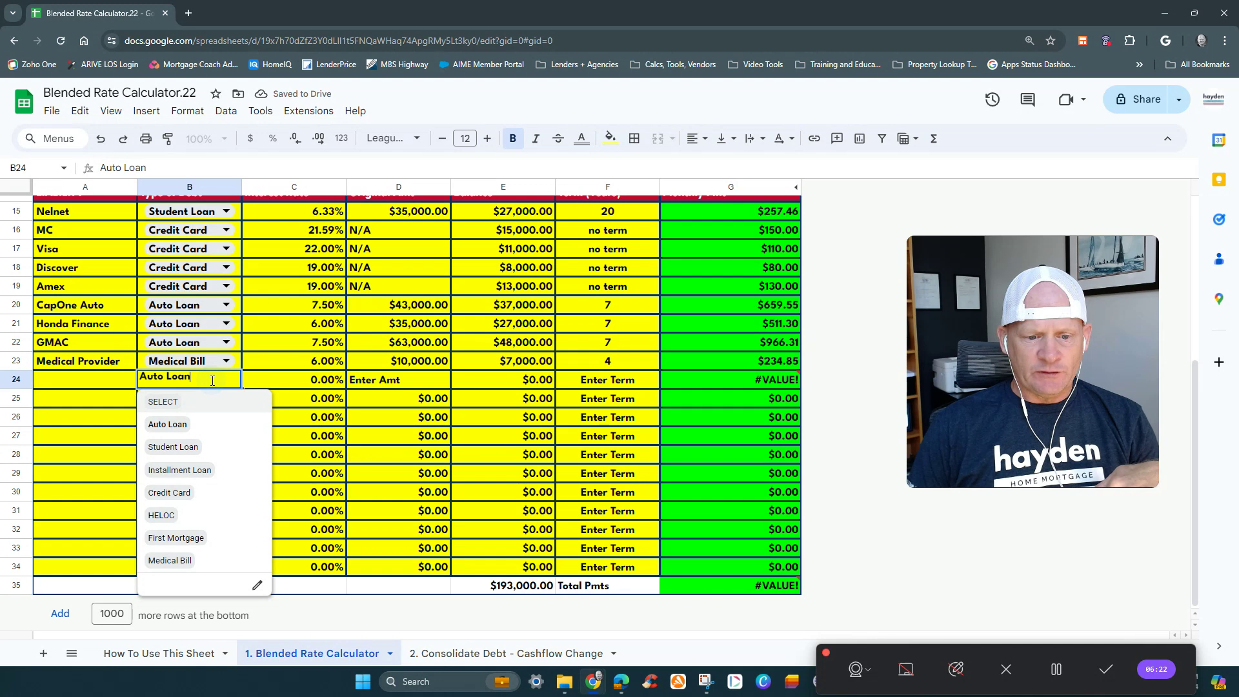
click(205, 453)
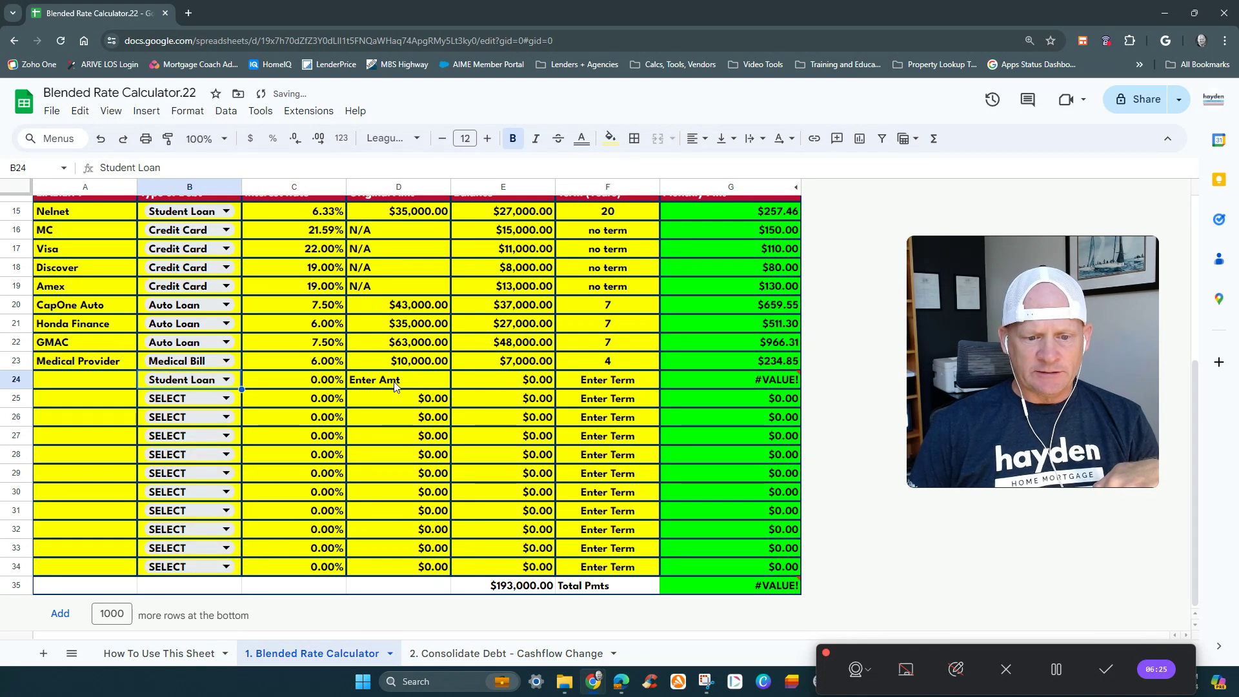
click(227, 382)
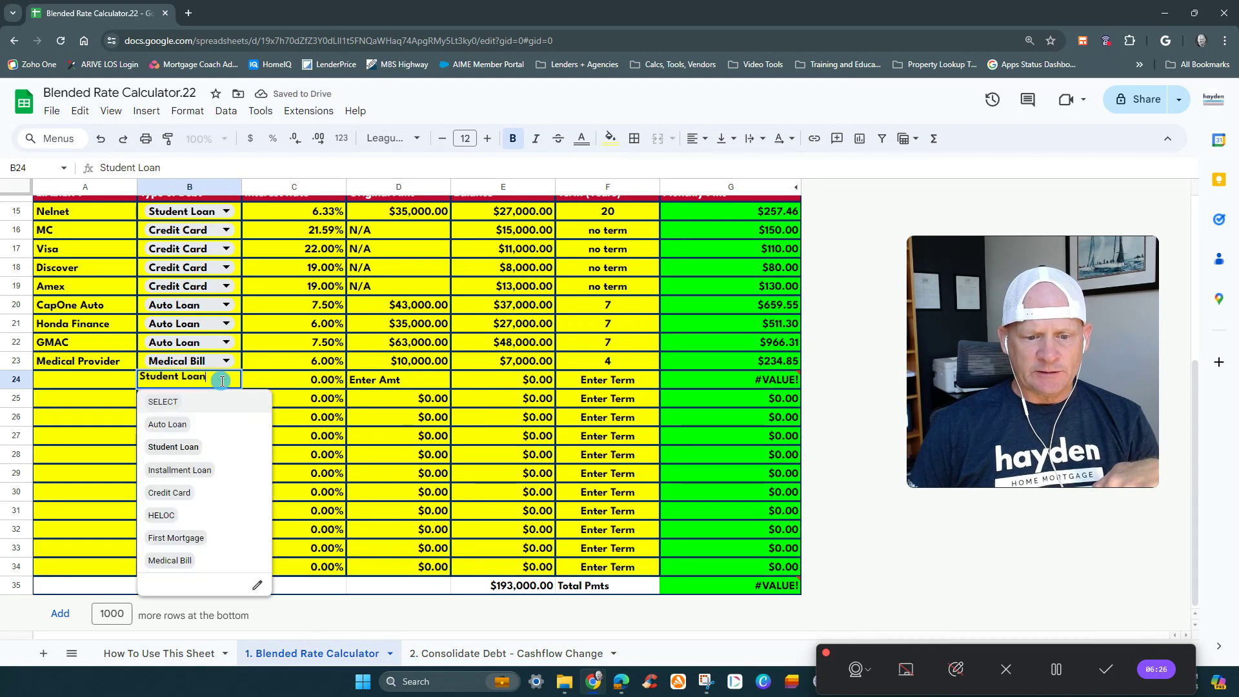
click(203, 493)
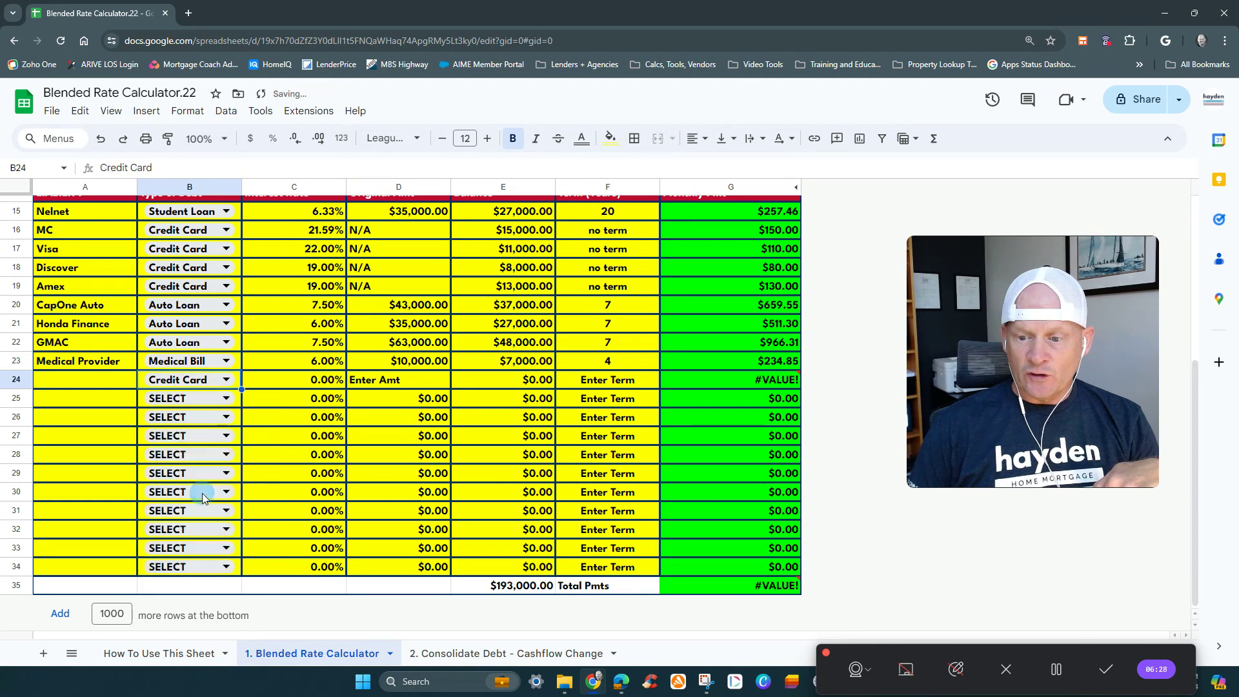
click(420, 383)
click(640, 380)
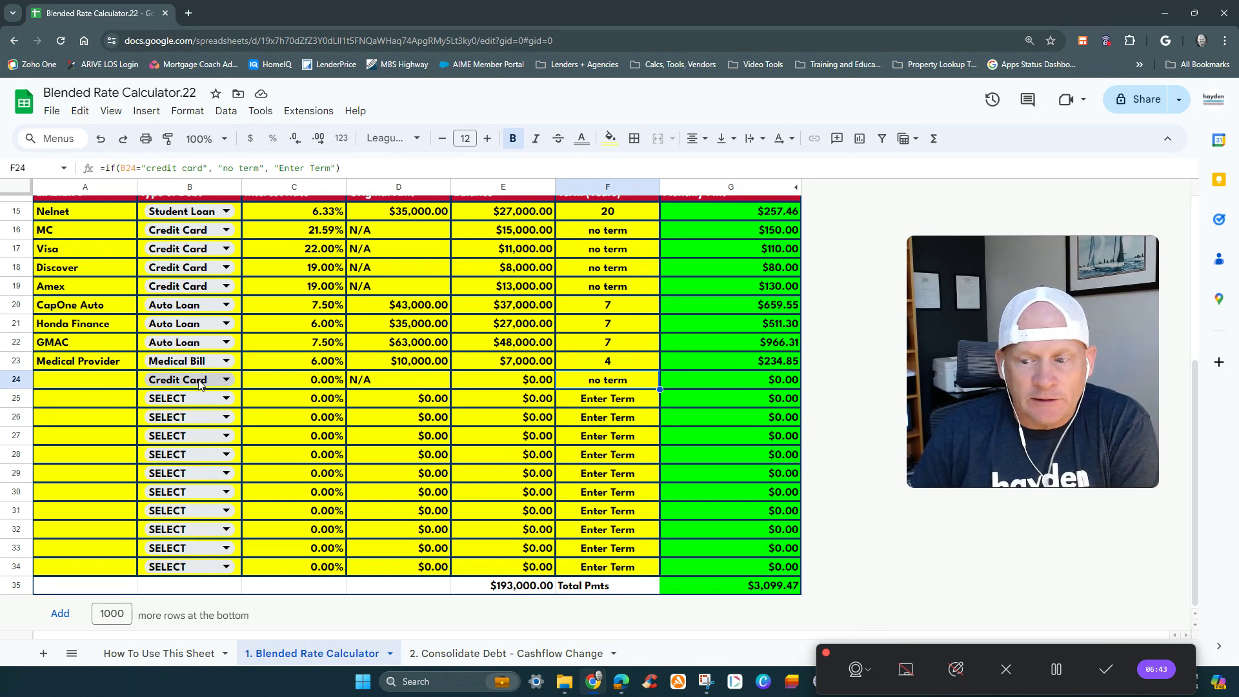
- Reset row 24's Type of Debt to SELECT
click(199, 386)
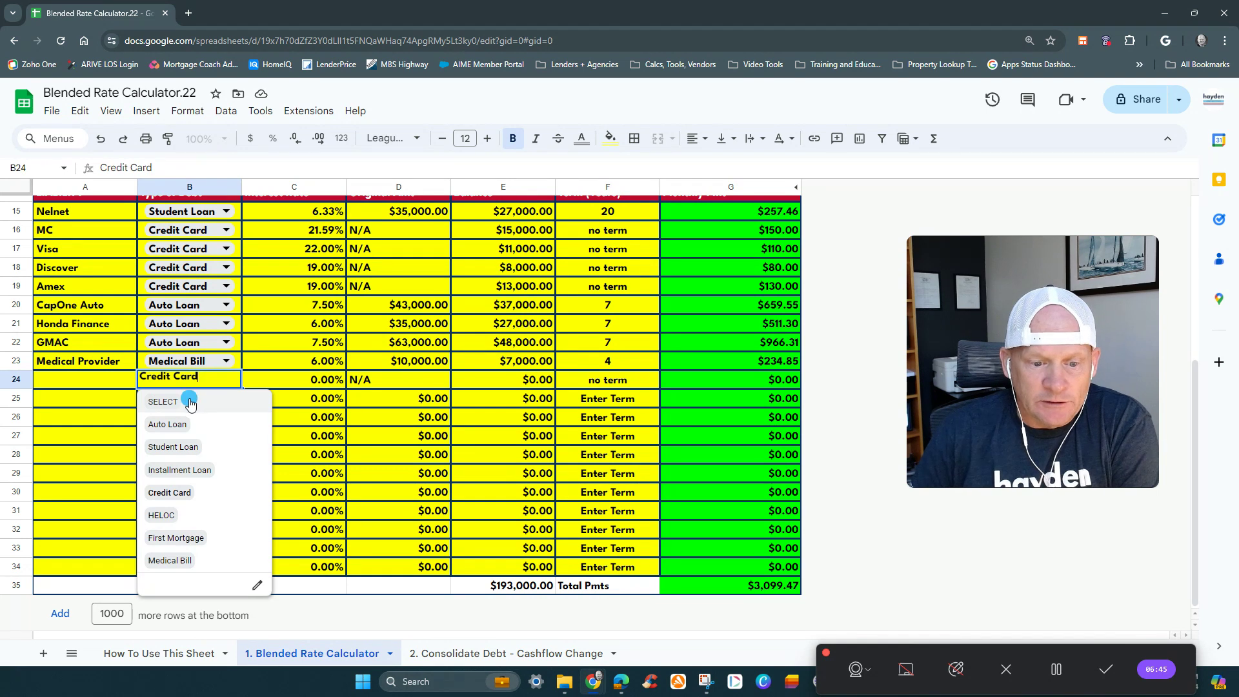
click(188, 400)
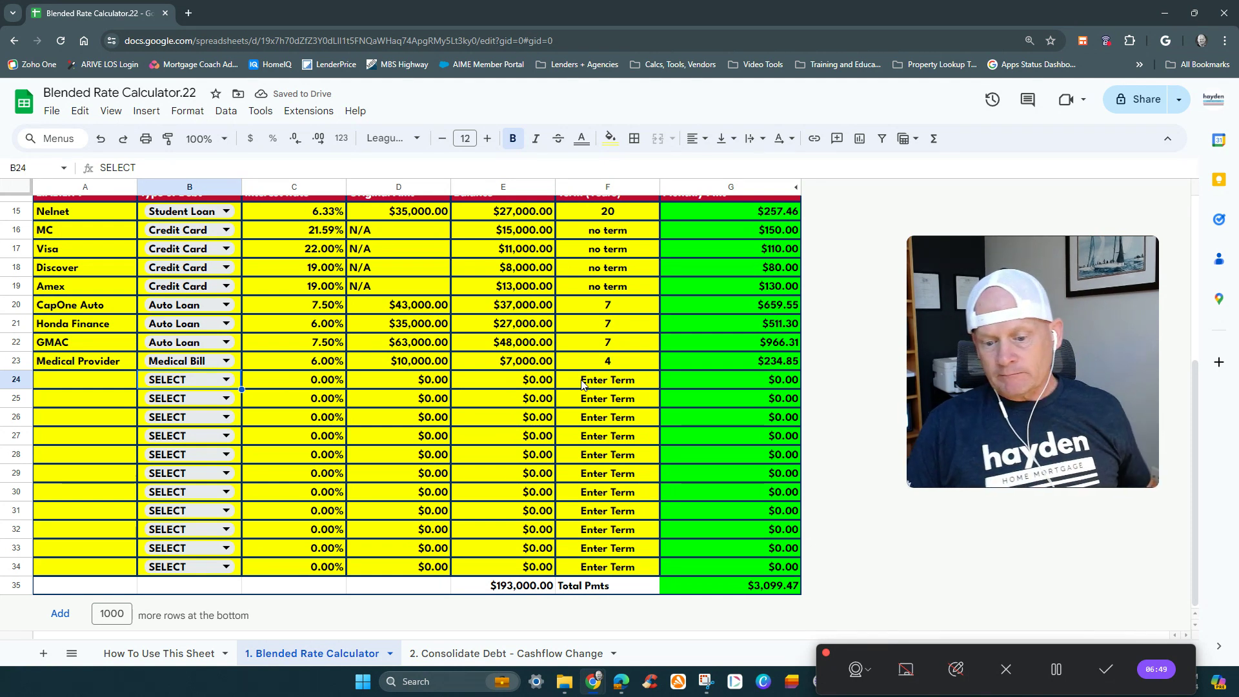
scroll(581, 384, up, 1)
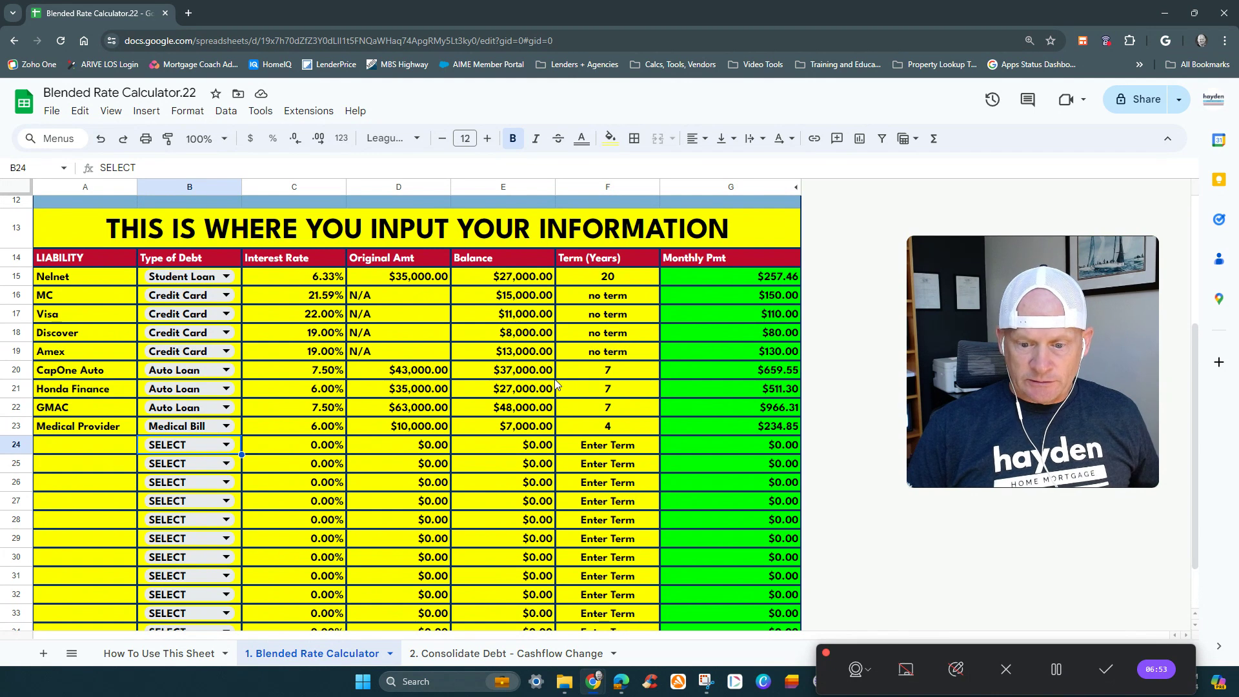
scroll(245, 359, down, 2)
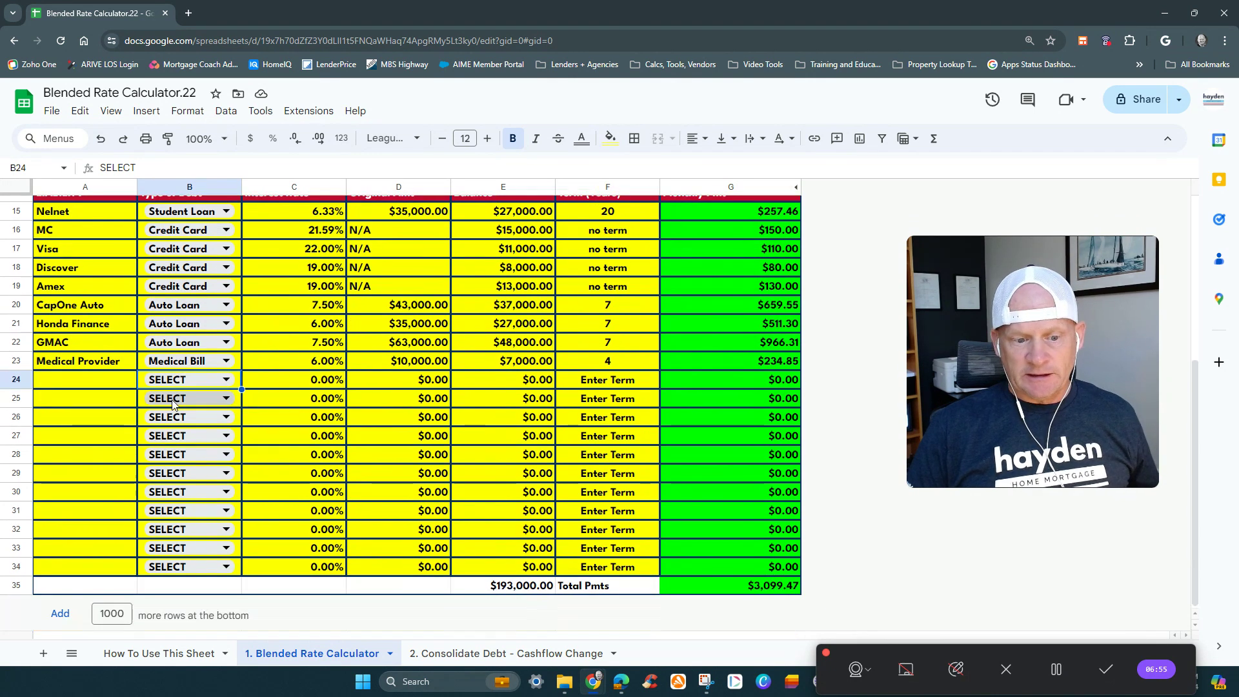
- Select the liability name cells A15:A34 to show the full range available for debts
click(94, 217)
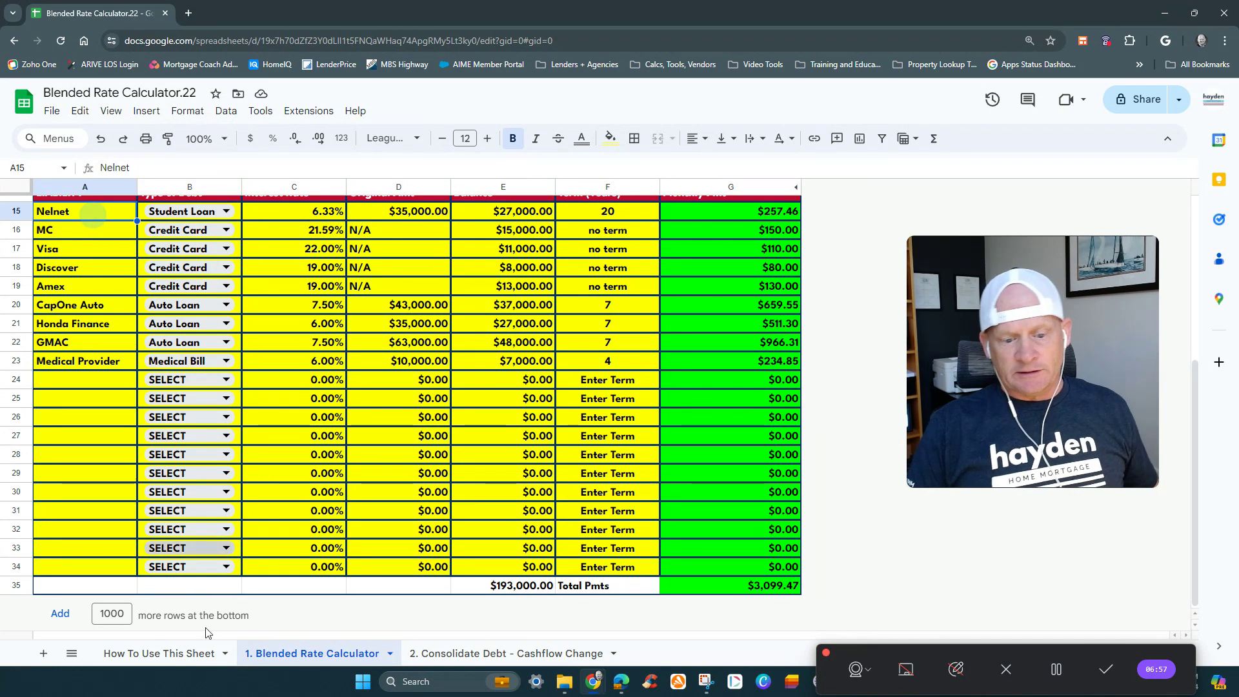
shift+click(75, 566)
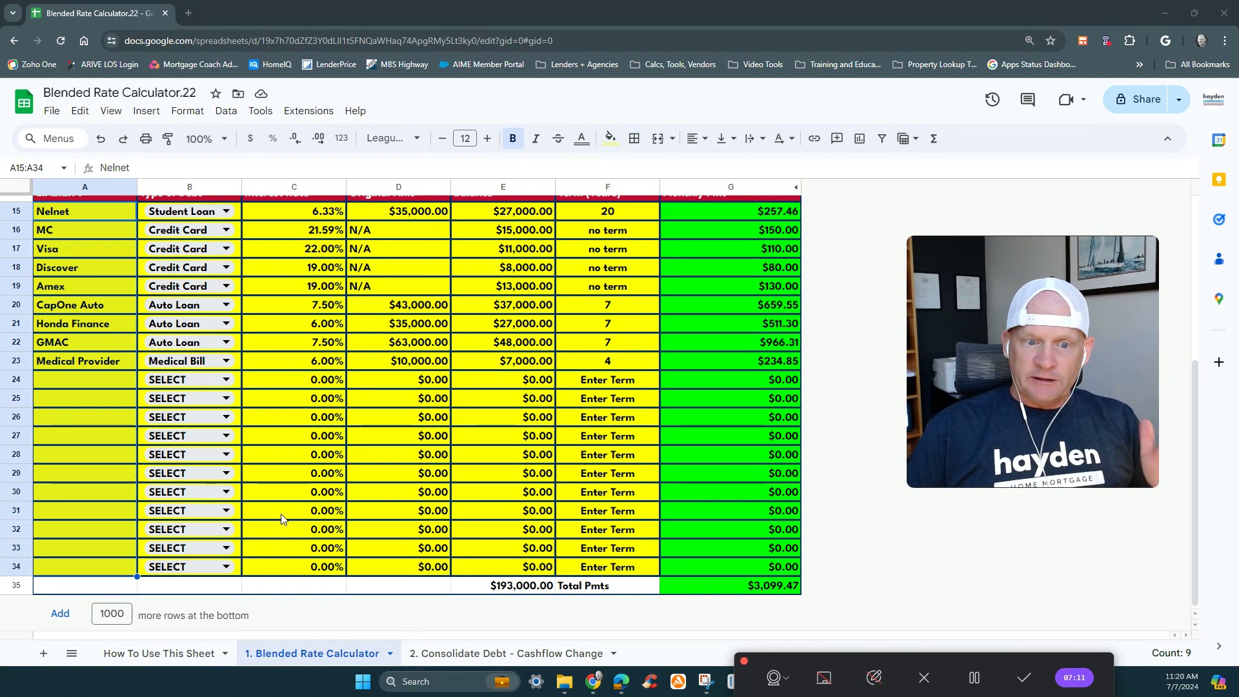
scroll(221, 496, up, 3)
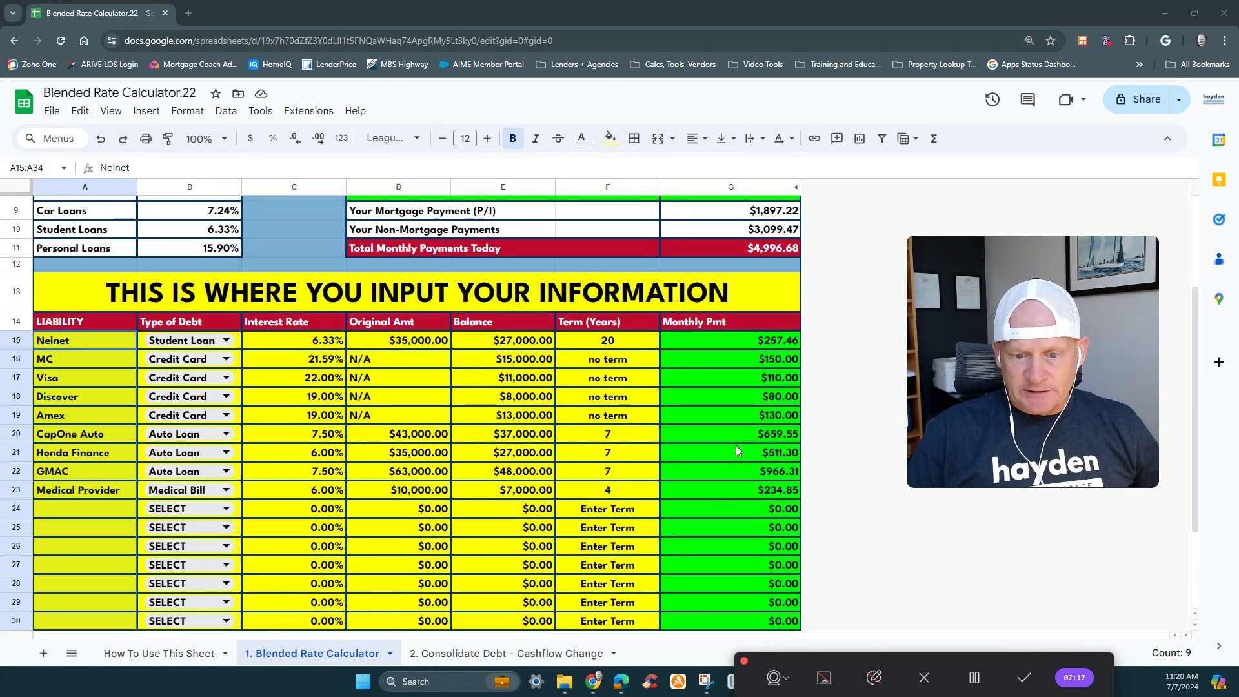
scroll(737, 451, down, 3)
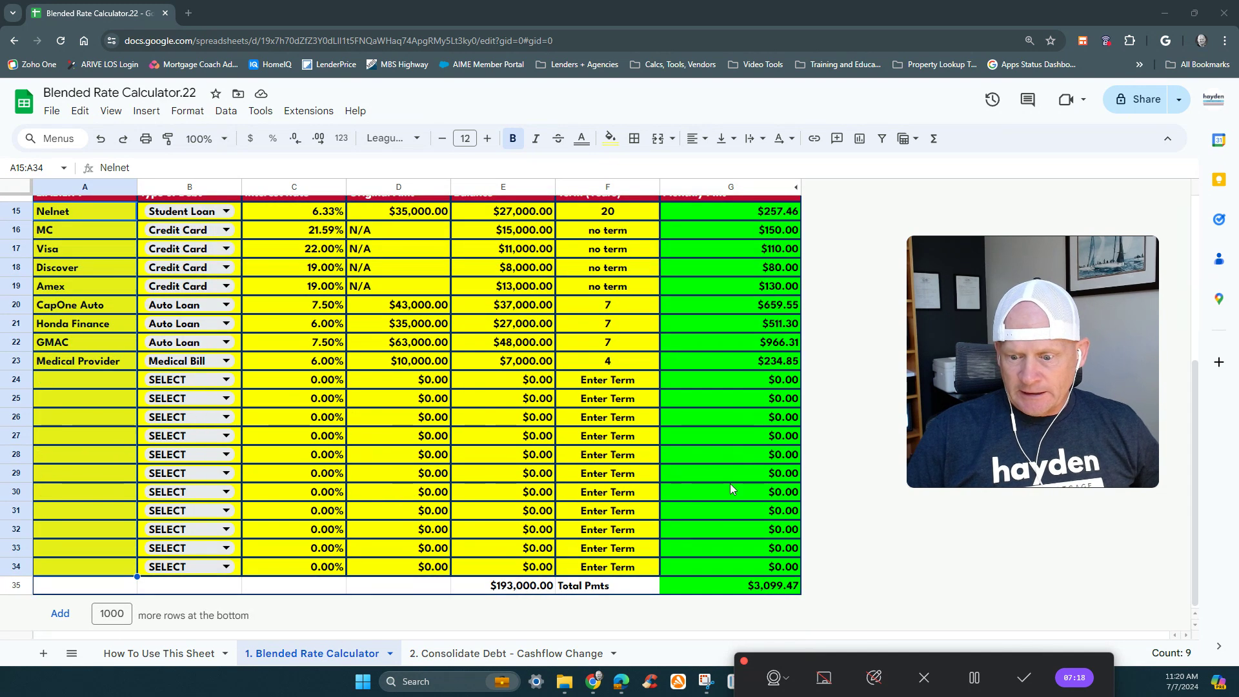
- Check the total balance and total payments formulas in row 35, and the outstanding liabilities and blended rate cells in the summary
click(506, 587)
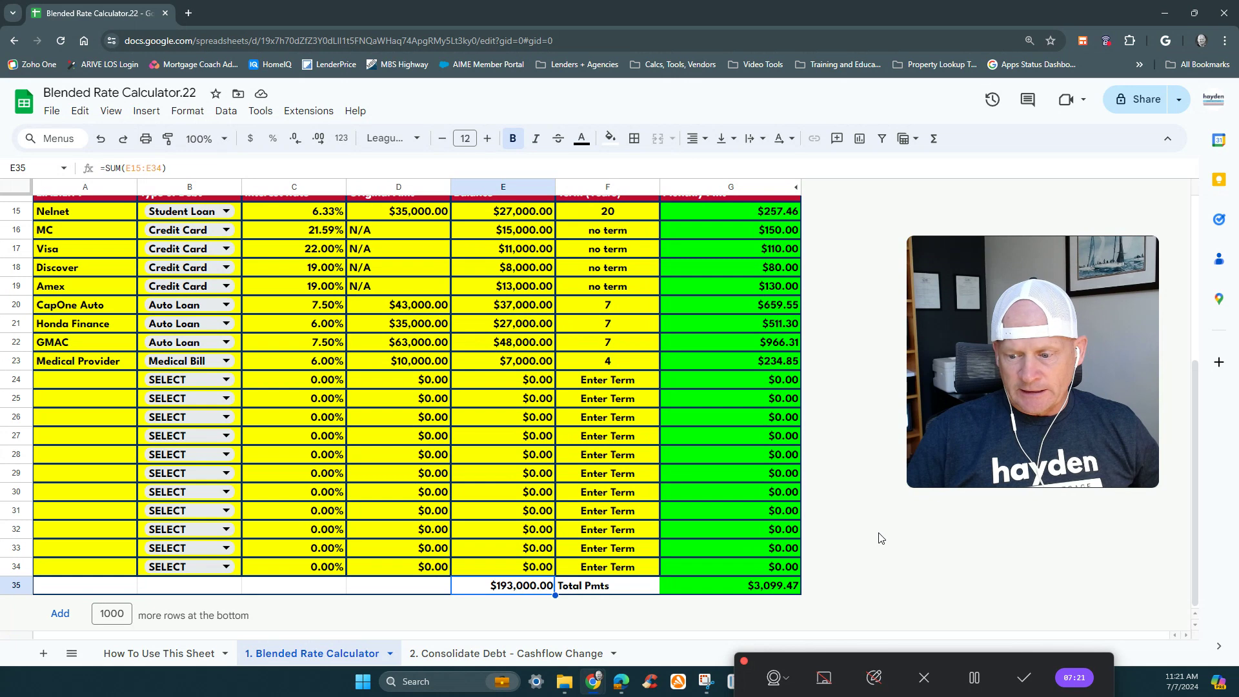
click(778, 587)
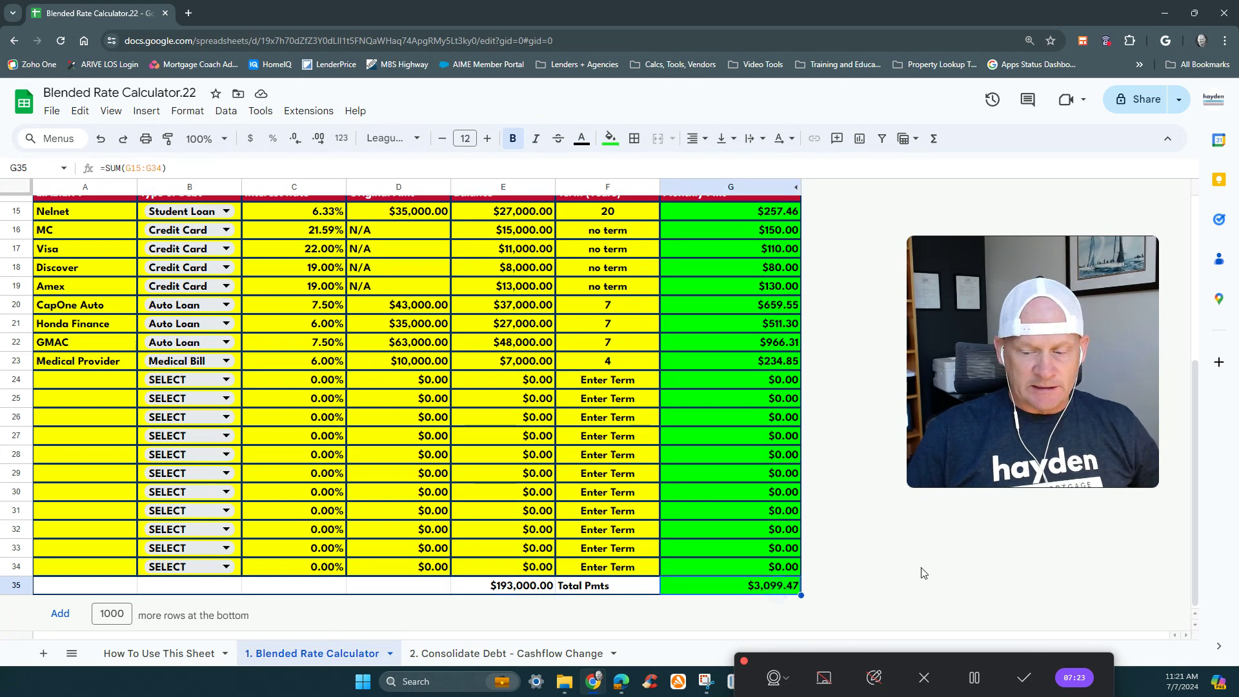
scroll(907, 572, up, 5)
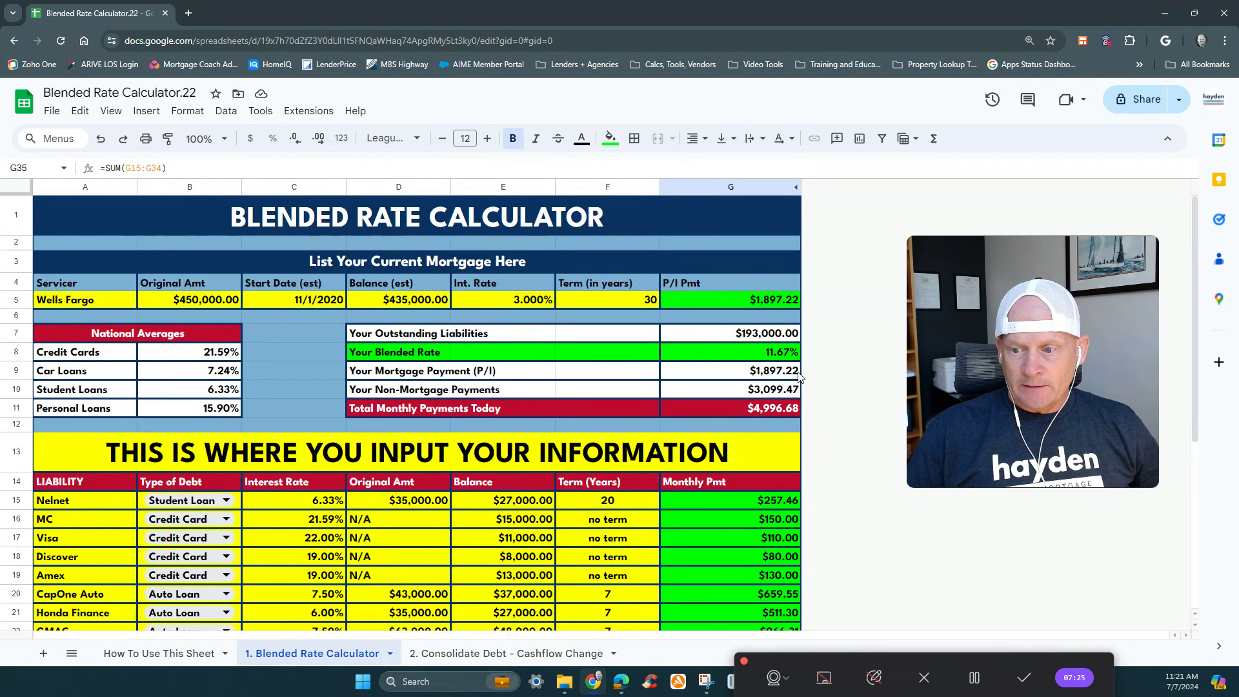
click(780, 333)
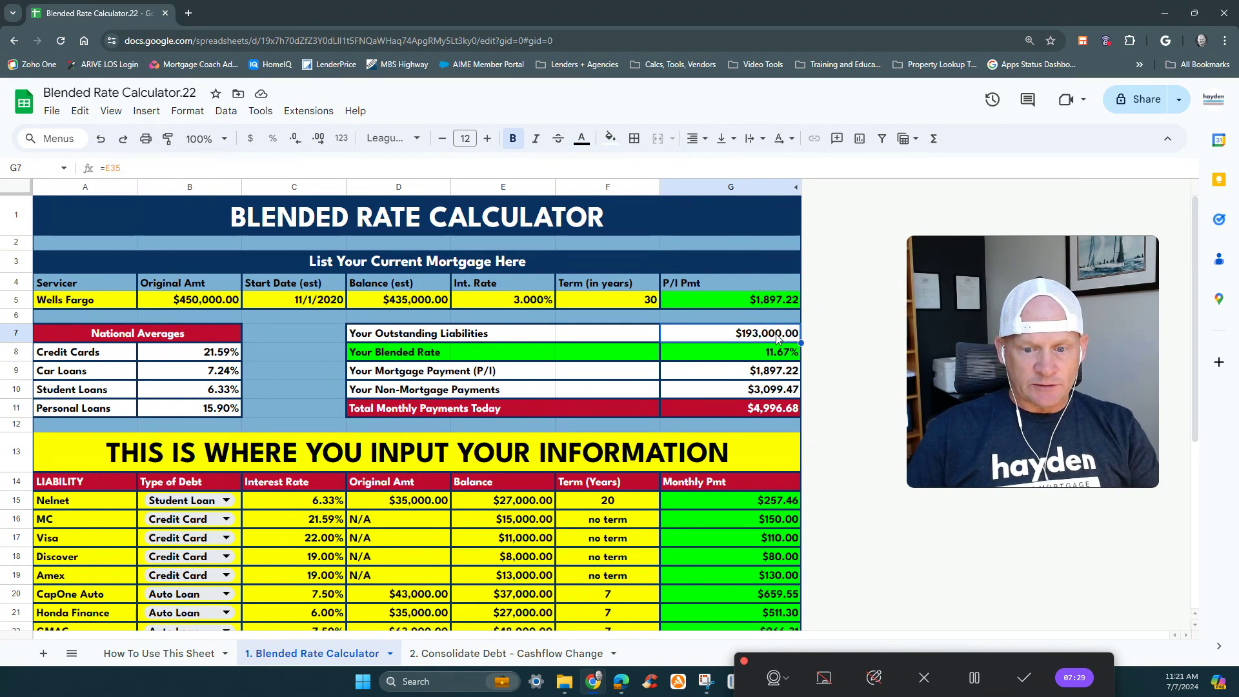
click(743, 358)
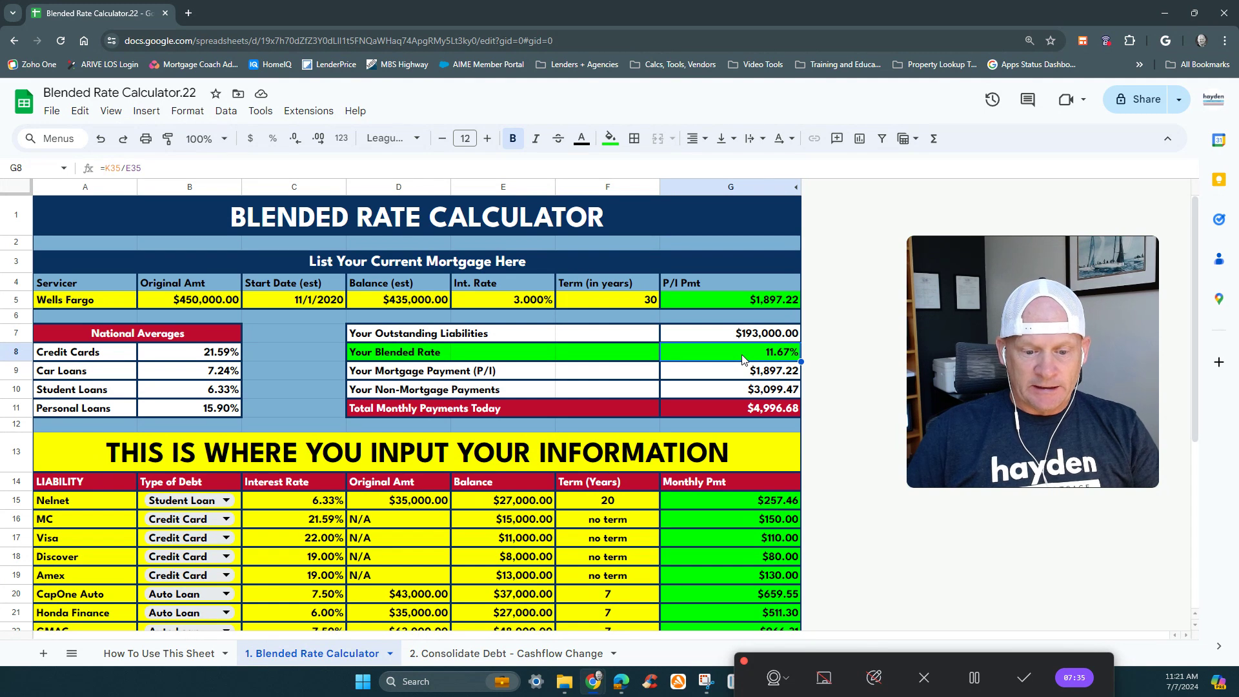
- Set the Nelnet student loan's interest rate to 9% and review the summary and liability list
click(314, 503)
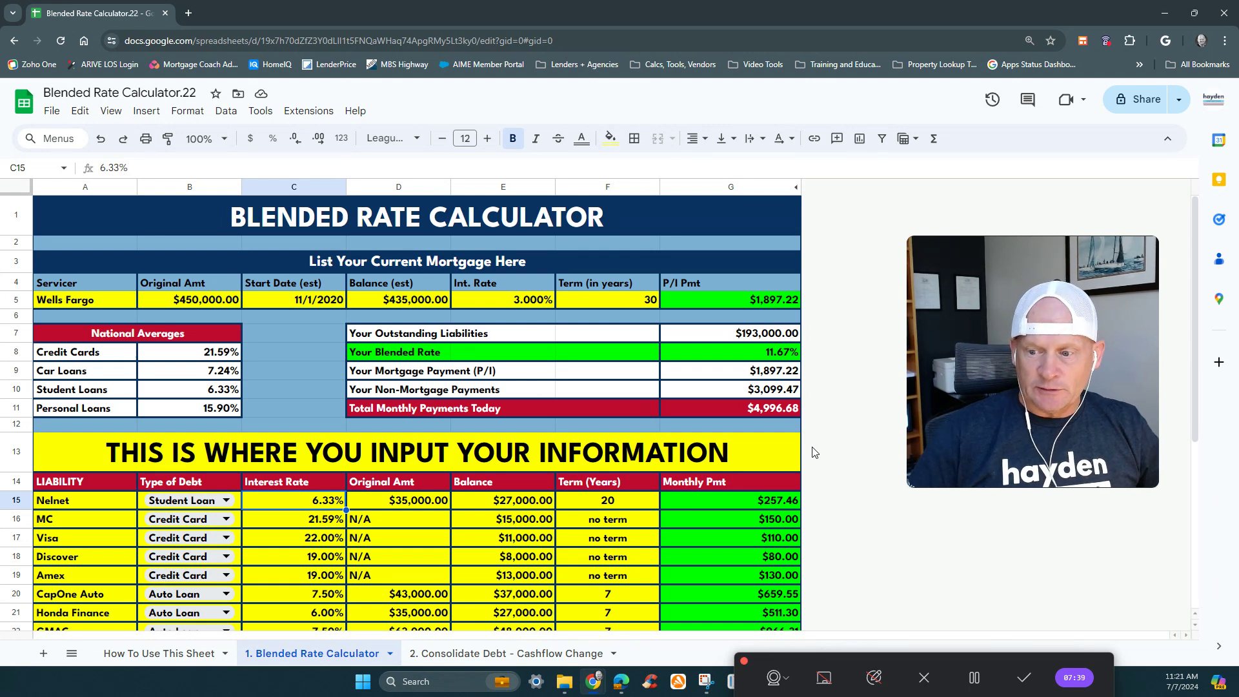
text(9)
key(Return)
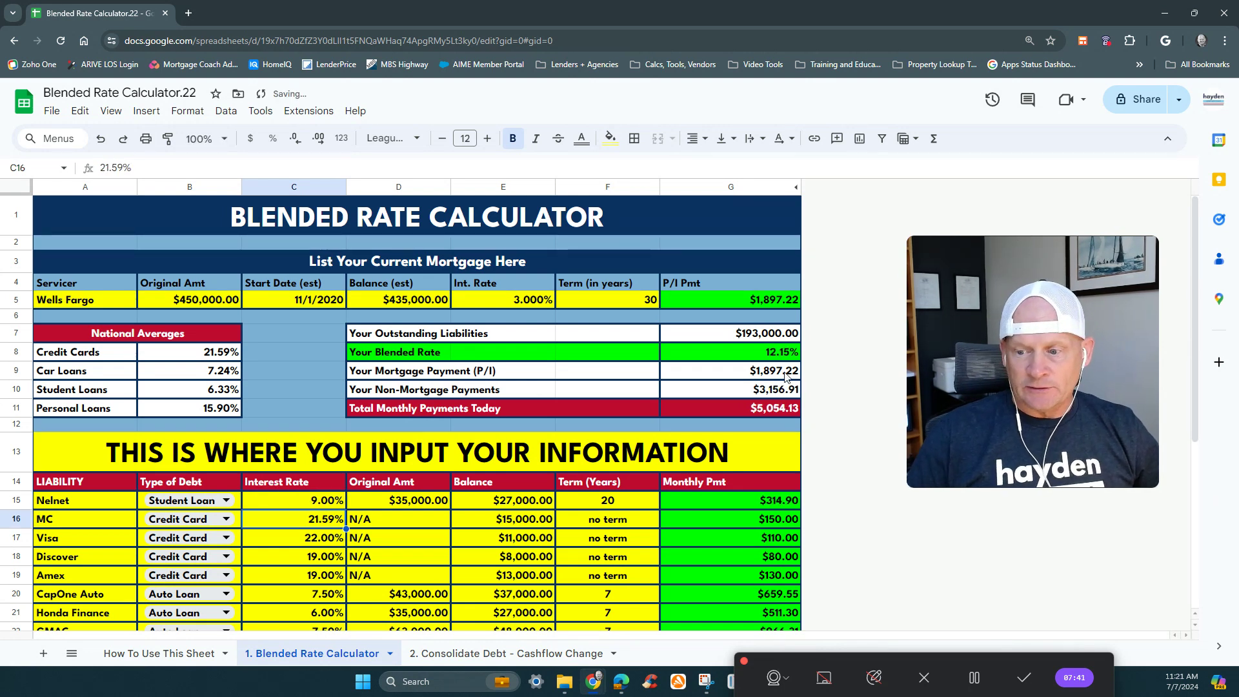
scroll(135, 436, down, 4)
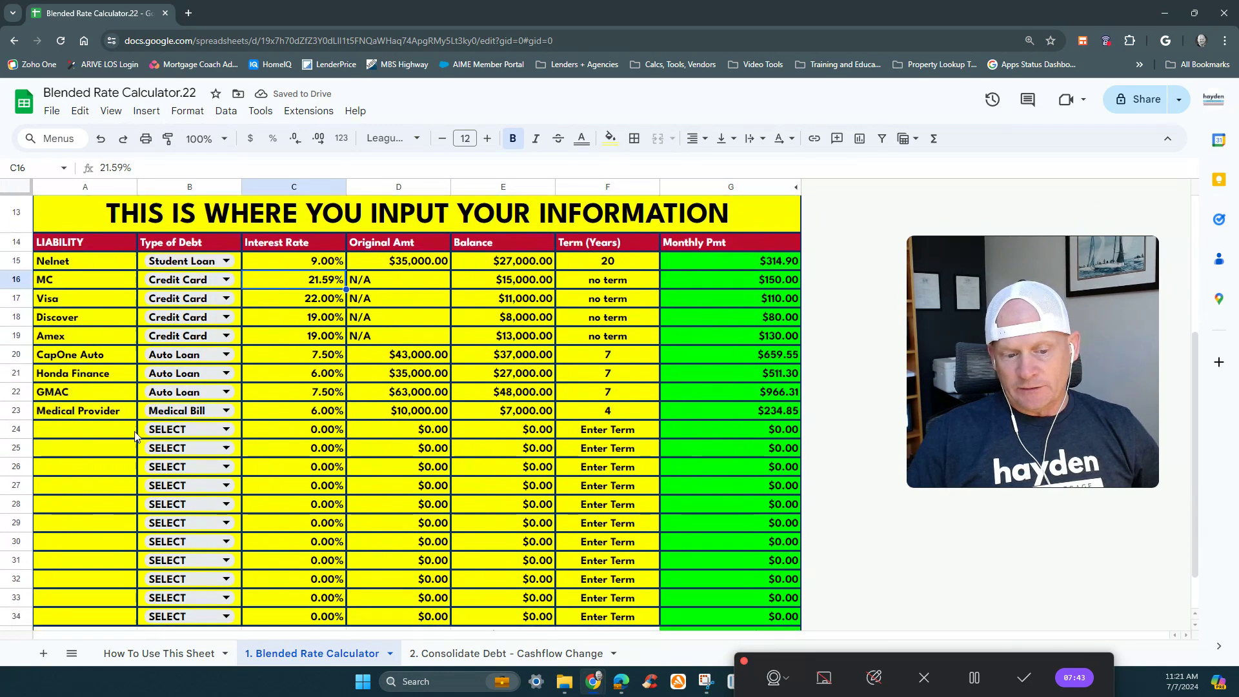
- Rename the liability in row 23 to Lending Club and set its Type of Debt to Installment Loan
scroll(135, 436, down, 1)
click(97, 388)
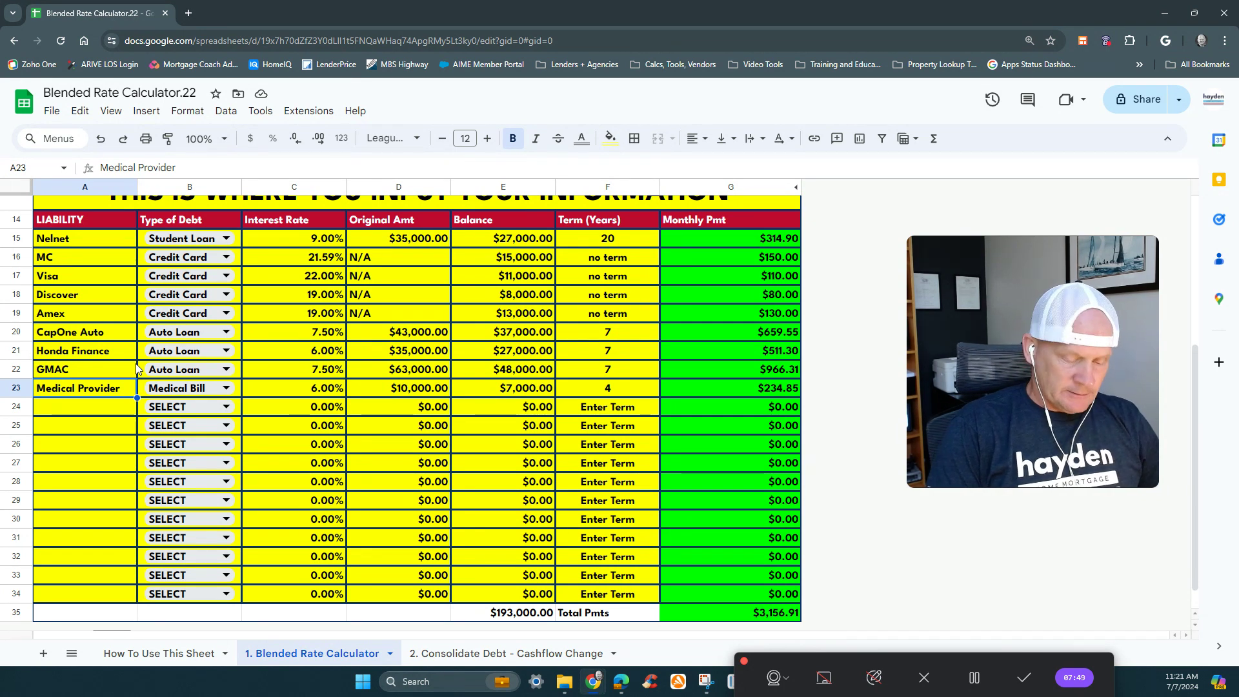
text(Lending C)
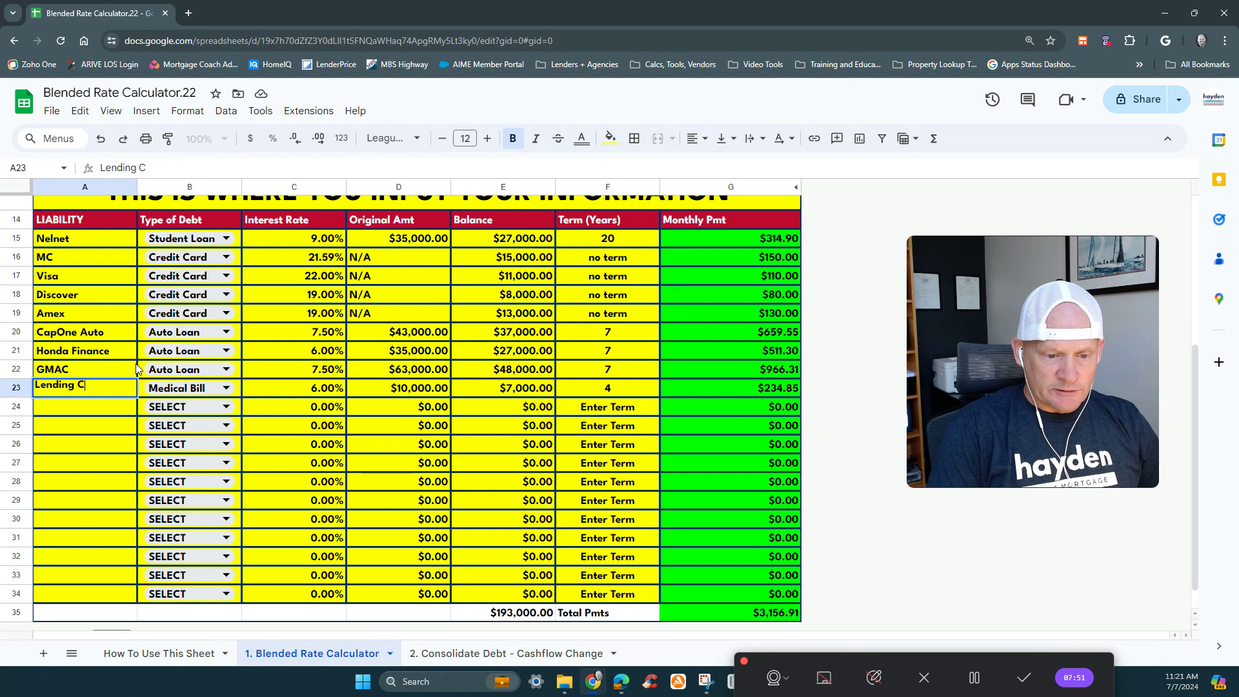
text(lub)
key(Tab)
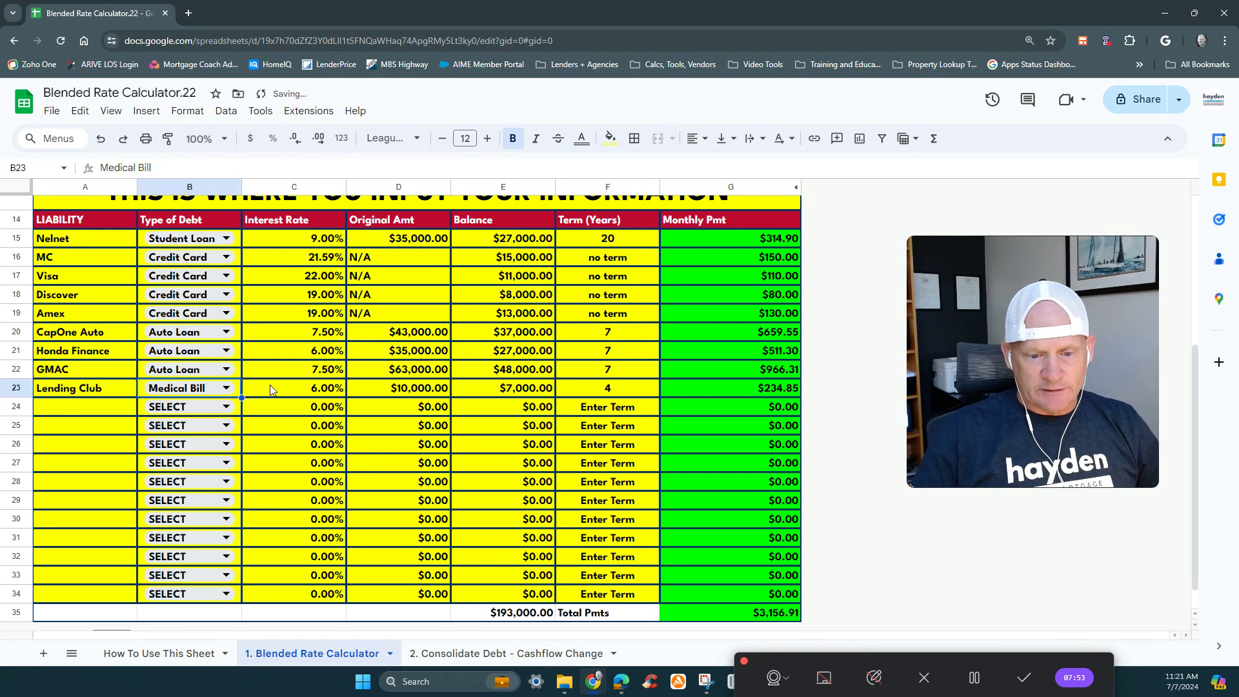
click(210, 392)
click(209, 478)
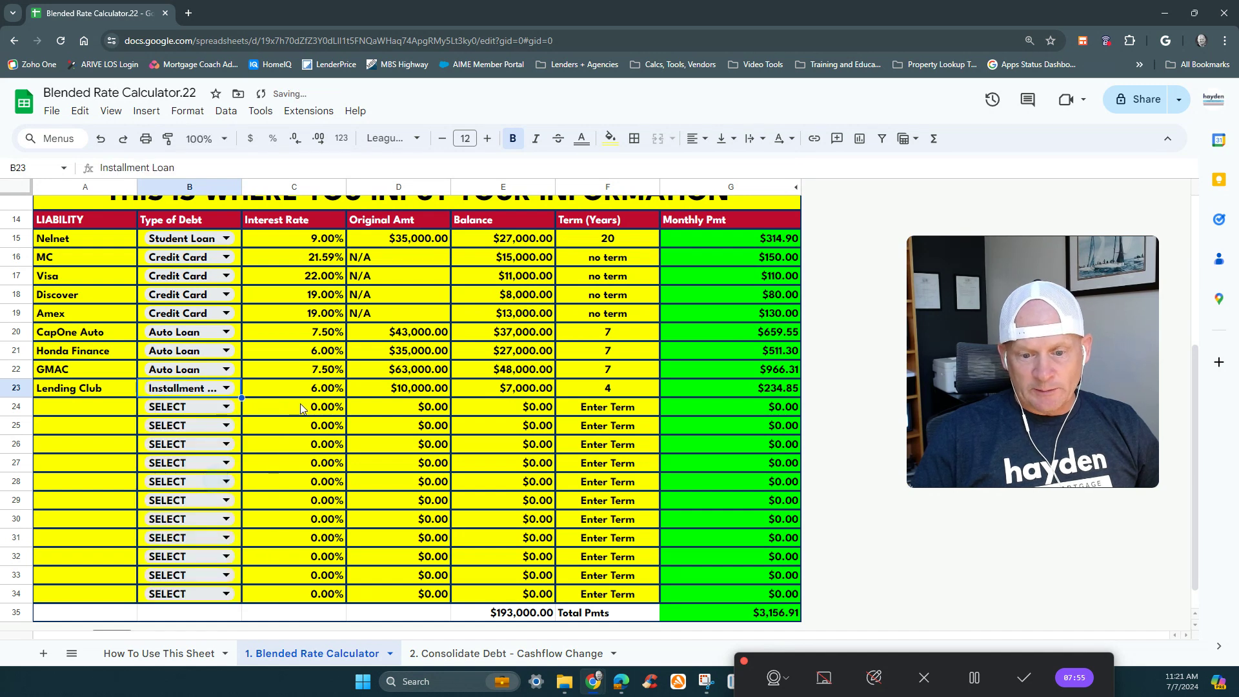
- Set Lending Club's interest rate to 16% and its term to 5 years
click(304, 394)
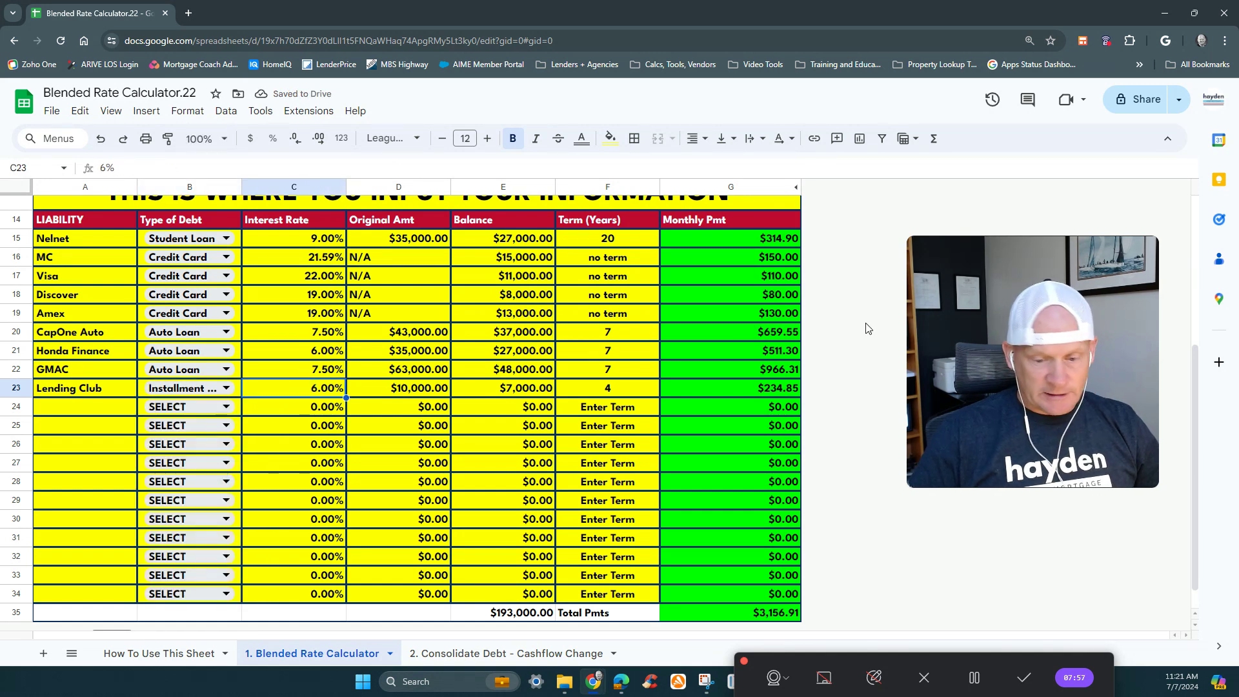
text(16)
key(Tab)
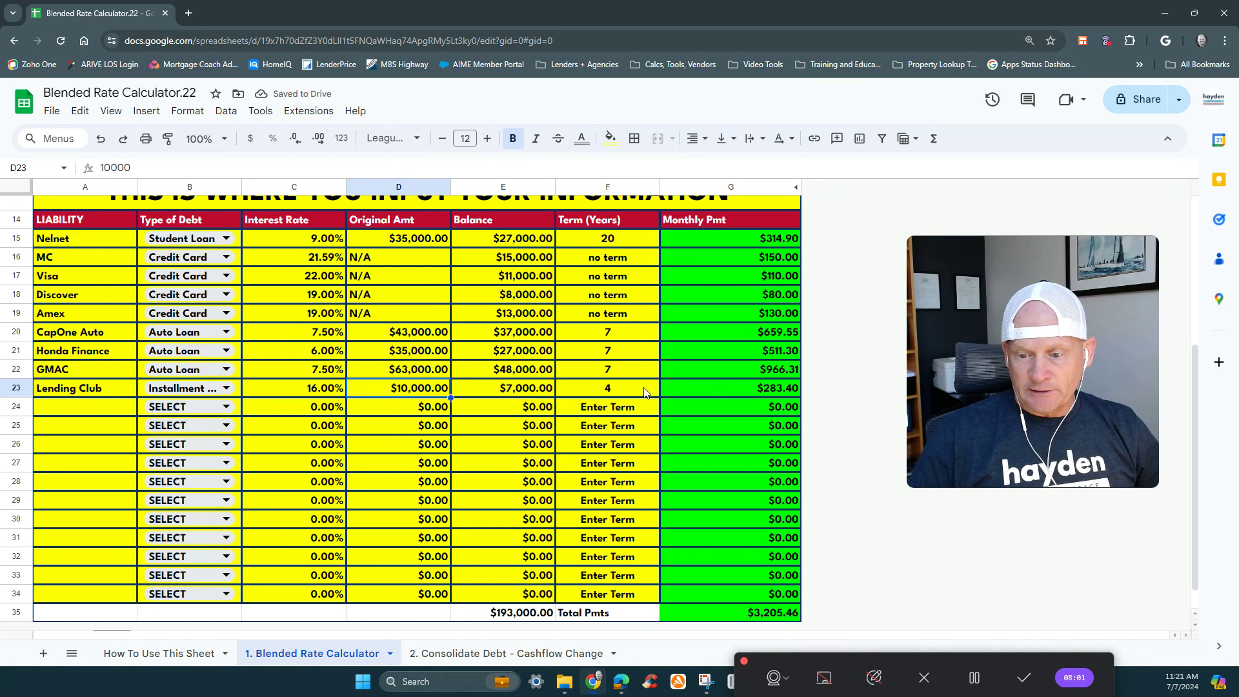
key(Tab)
key(Tab)
text(5)
key(Return)
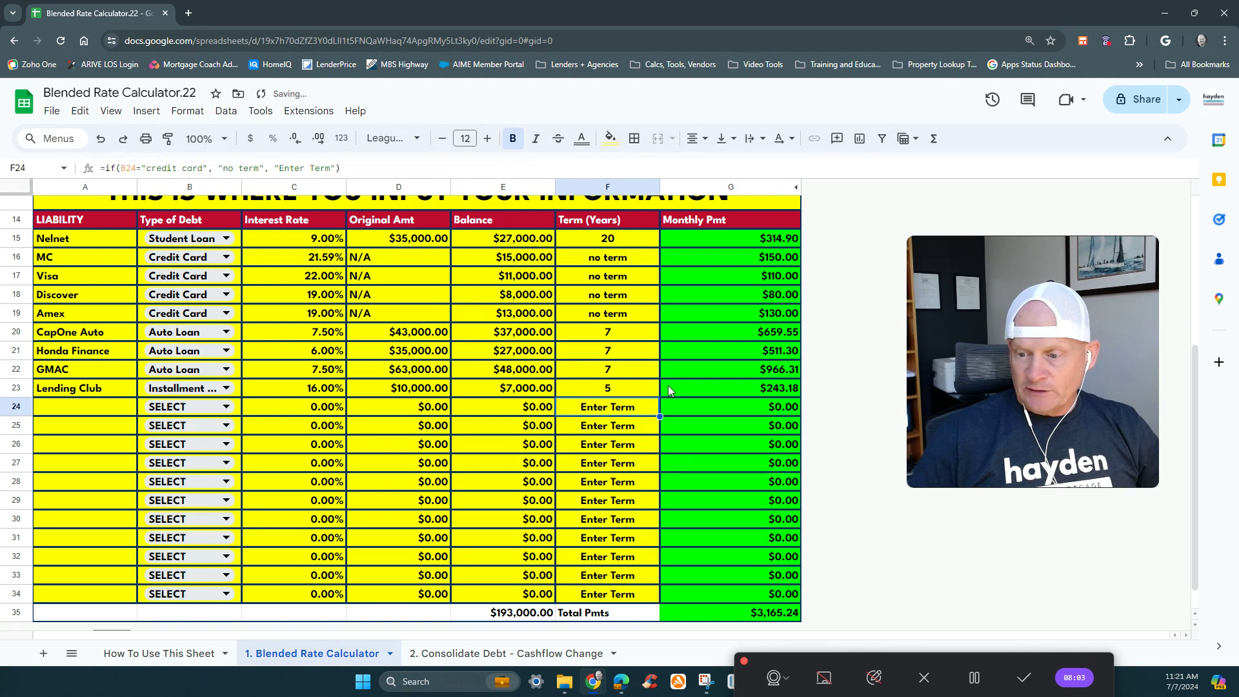
- Check the Lending Club monthly payment formula in G23 and the blended rate in the summary
click(737, 388)
scroll(741, 387, up, 1)
scroll(741, 381, up, 5)
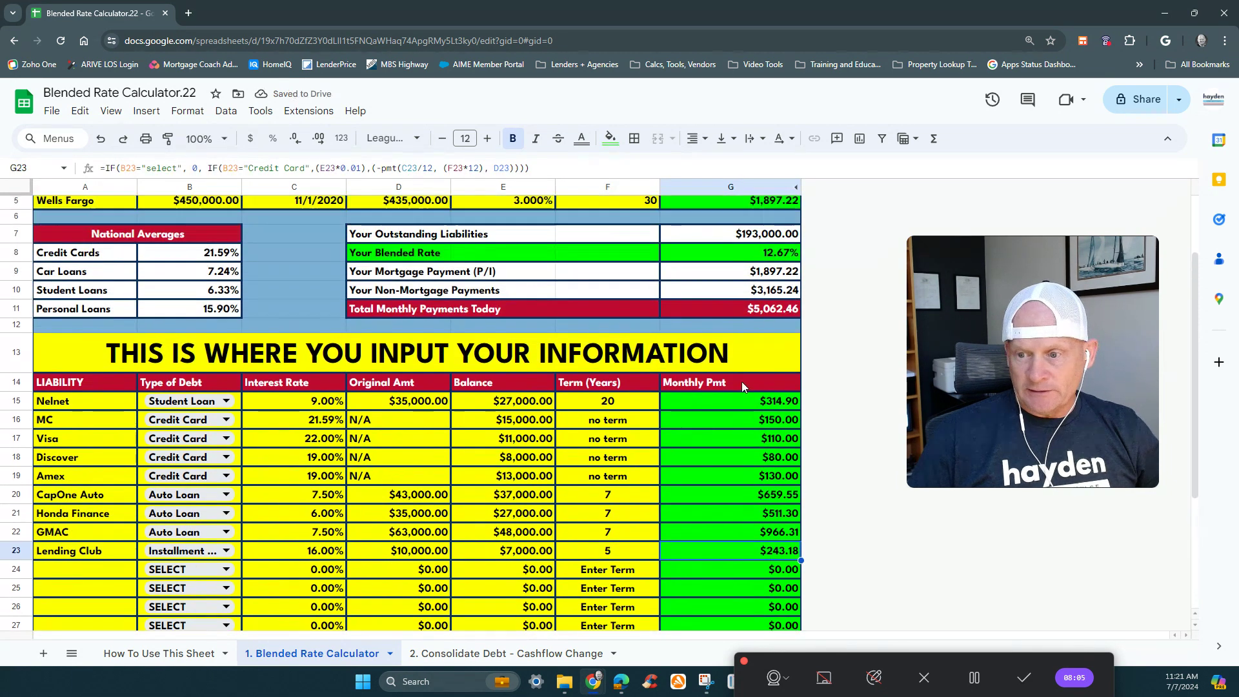
click(749, 354)
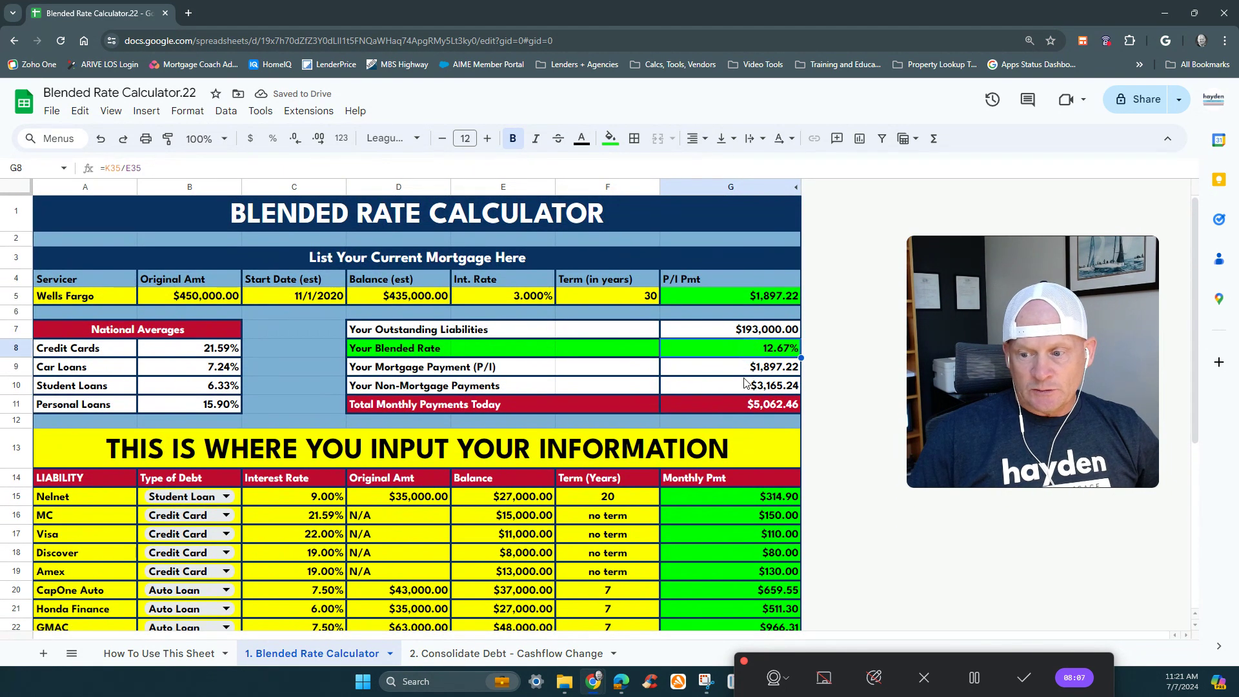
- Set Lending Club's interest rate to 17% and review the blended rate in the summary
scroll(513, 377, down, 4)
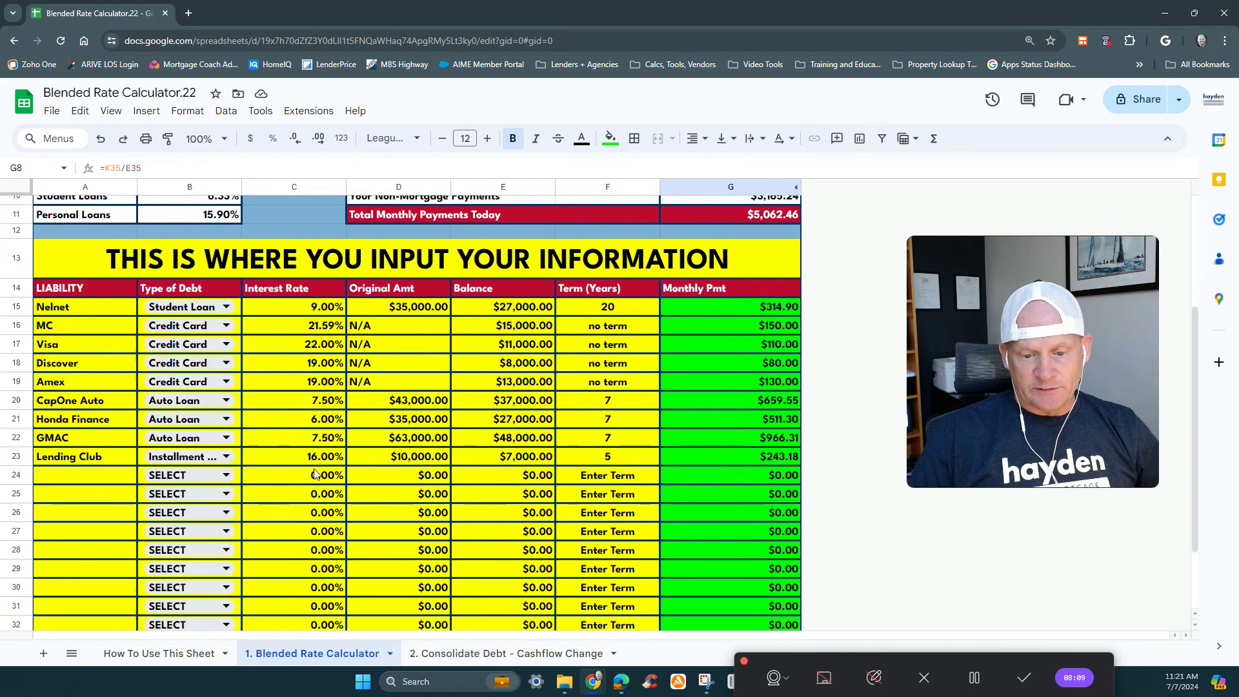
click(316, 451)
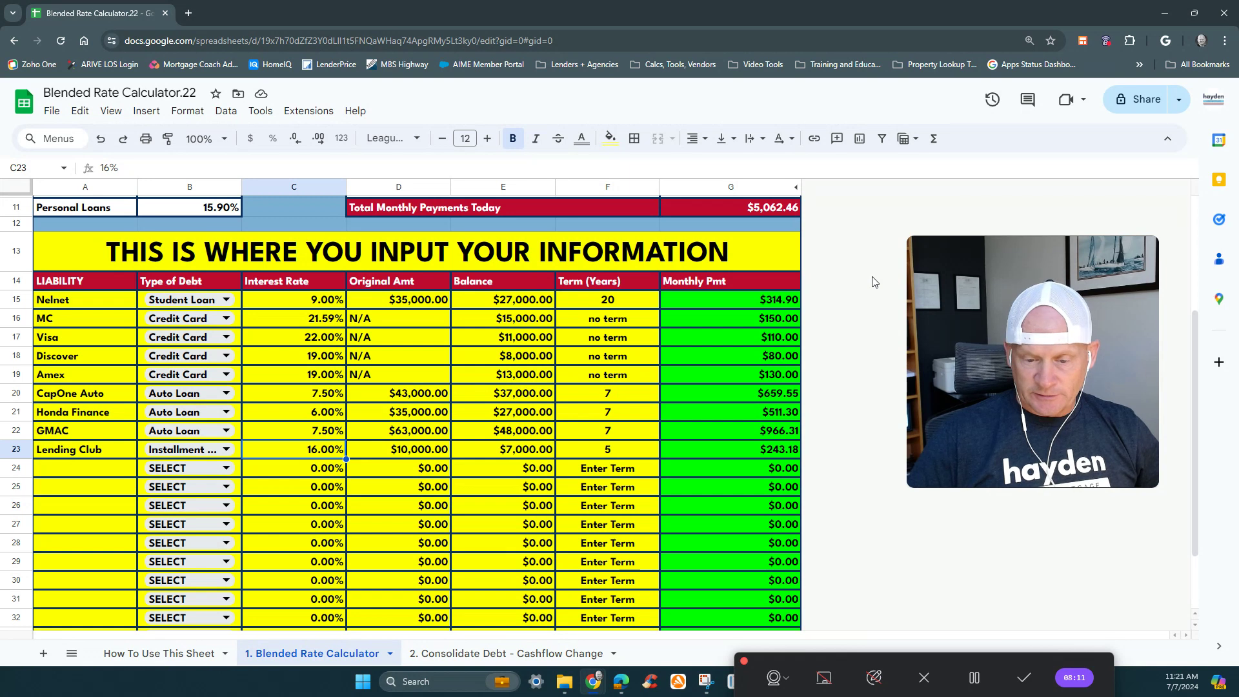
text(1)
text(7)
key(Return)
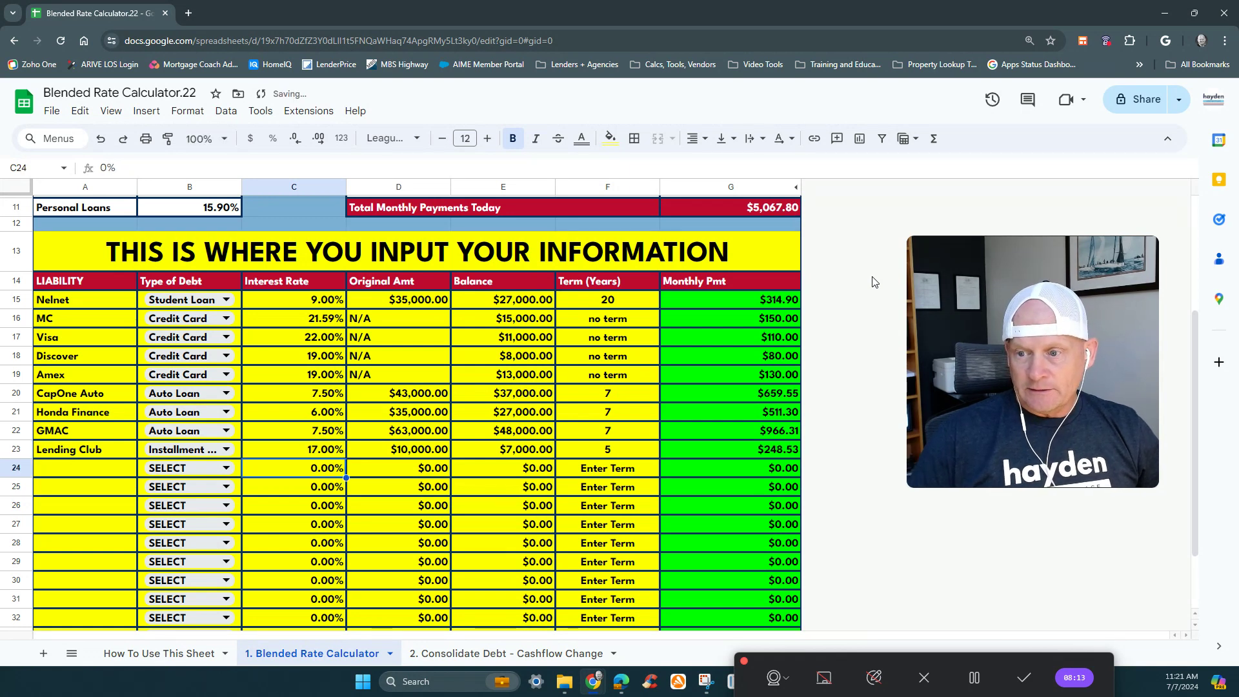
scroll(737, 240, up, 3)
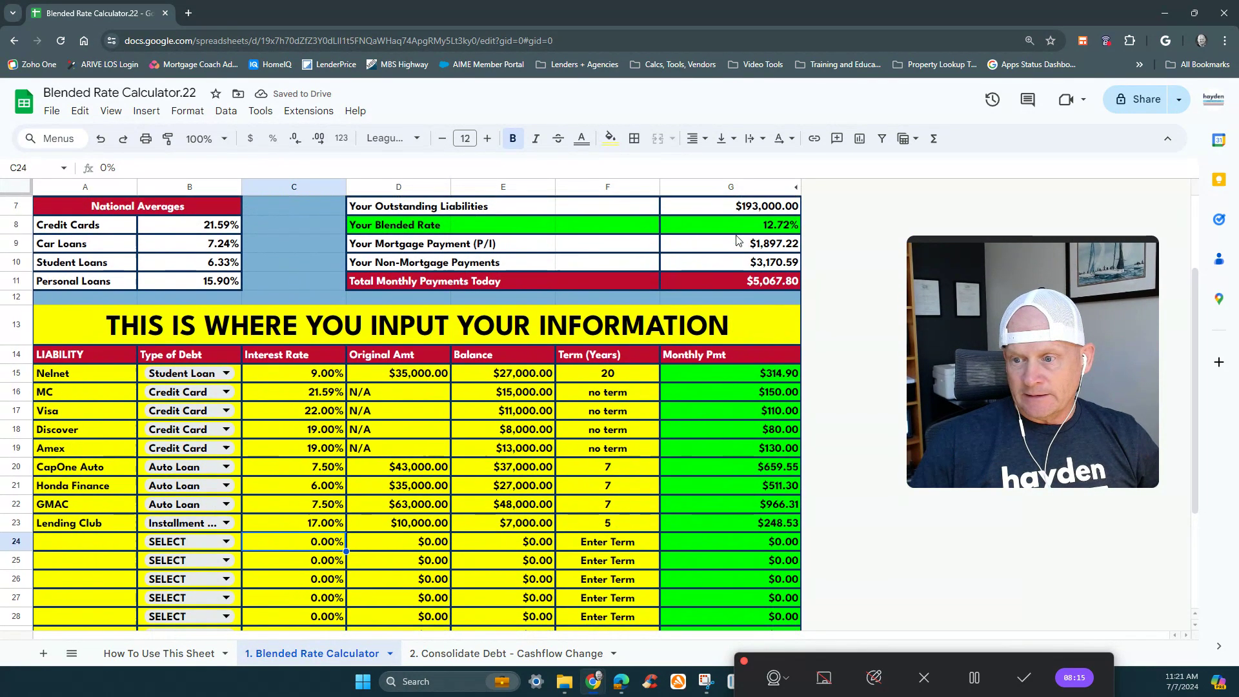
- Set Lending Club's interest rate to 13% and review the updated summary
click(278, 519)
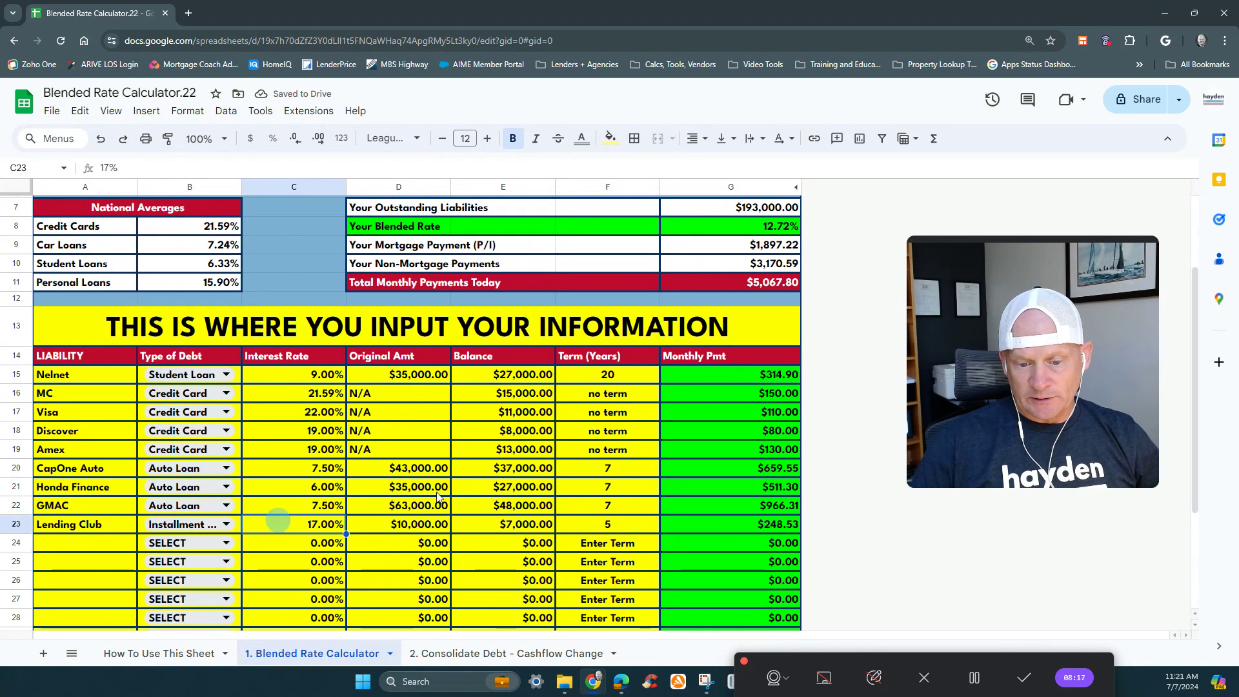
text(13)
key(Return)
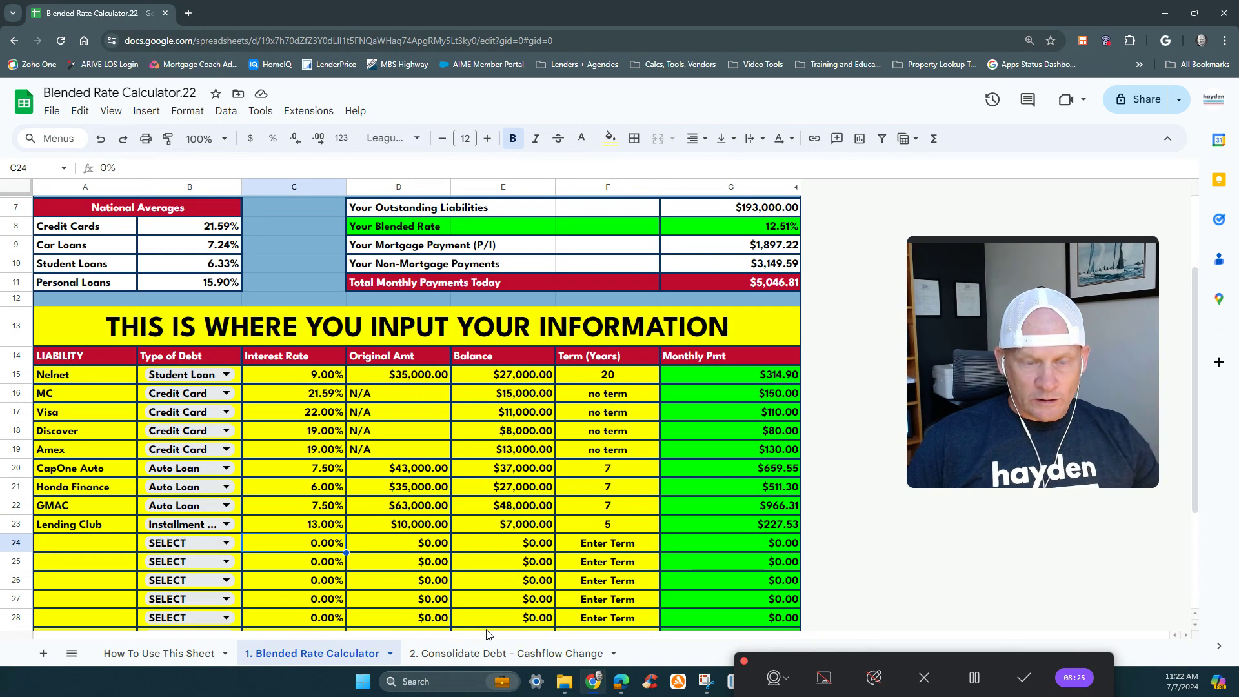
scroll(485, 629, up, 3)
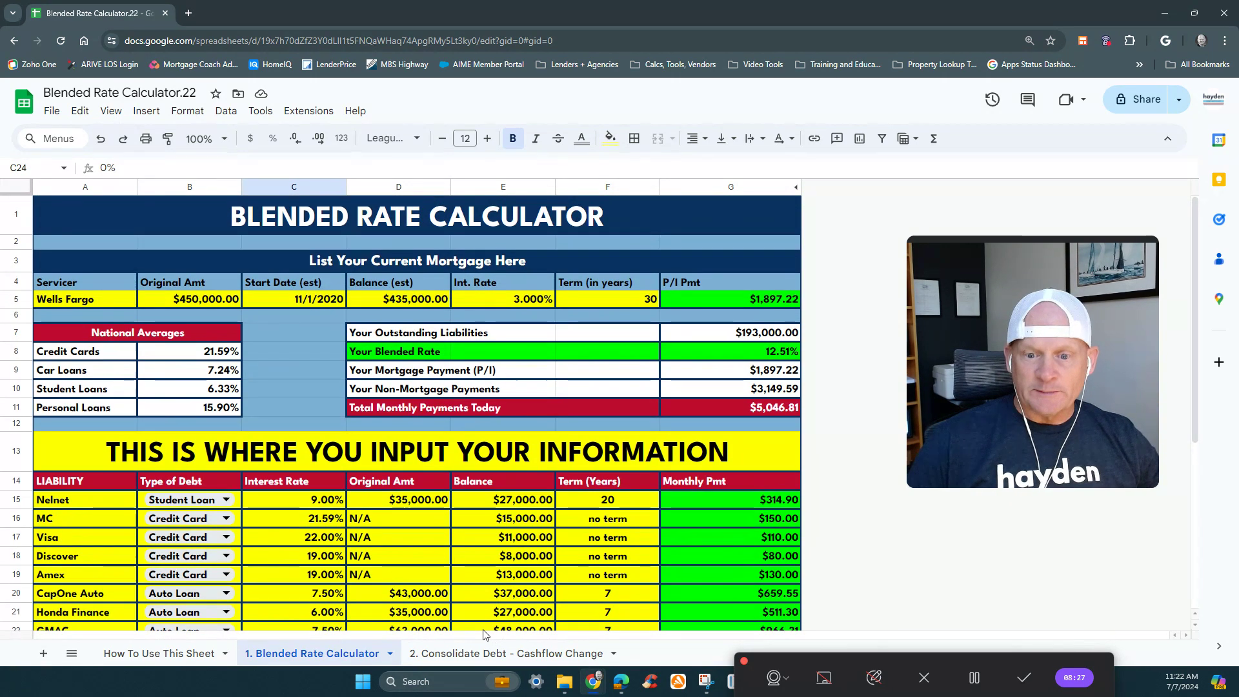
- On the "2. Consolidate Debt - Cashflow Change" sheet, fill the Extra Monthly cell E7 and Loan Amount cell A7 with yellow
click(459, 655)
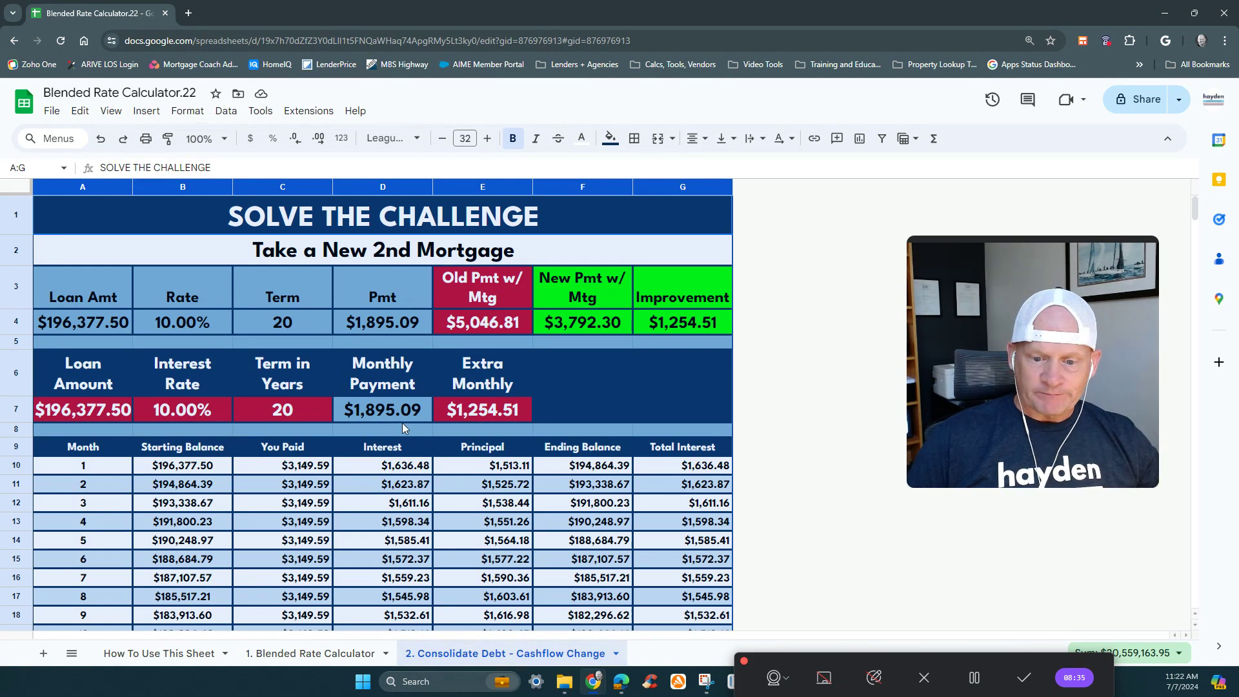
click(481, 412)
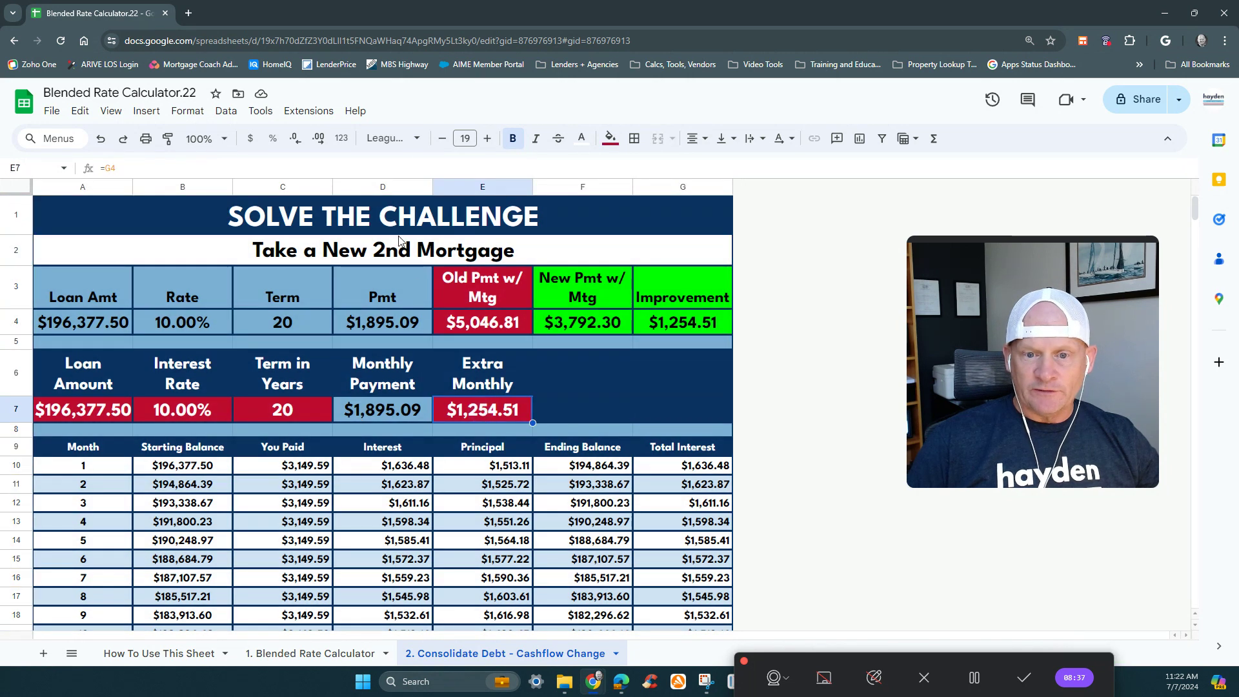
click(609, 140)
click(662, 205)
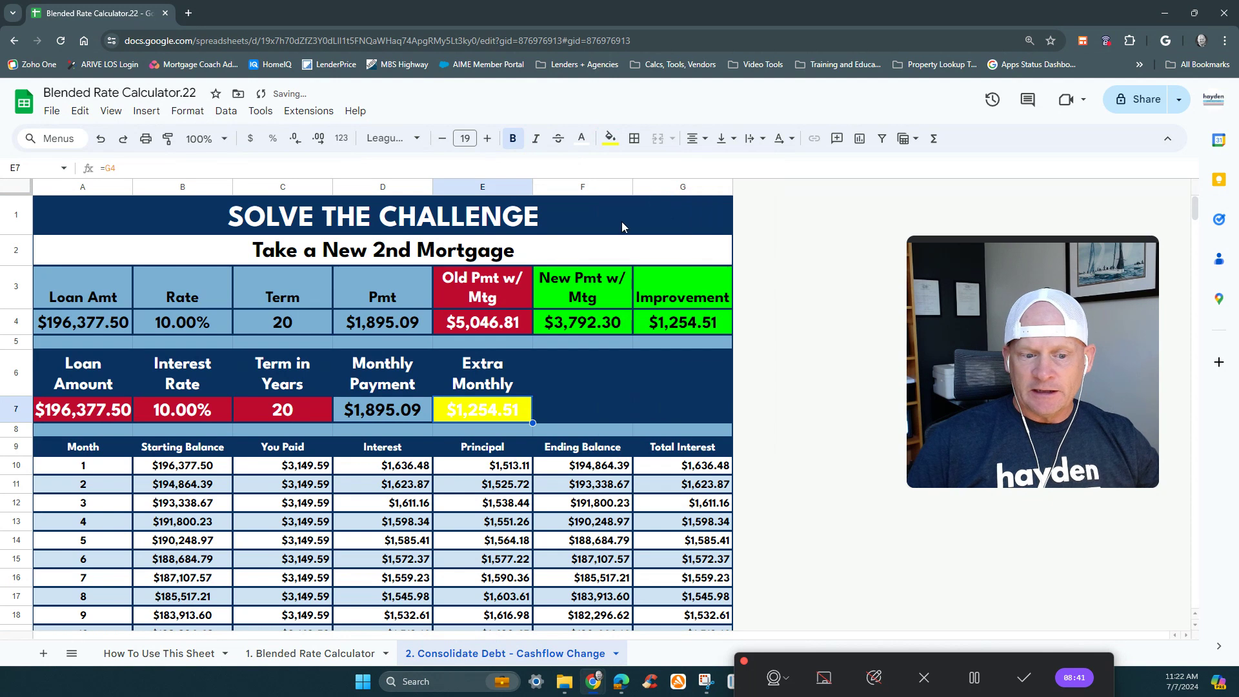
click(48, 413)
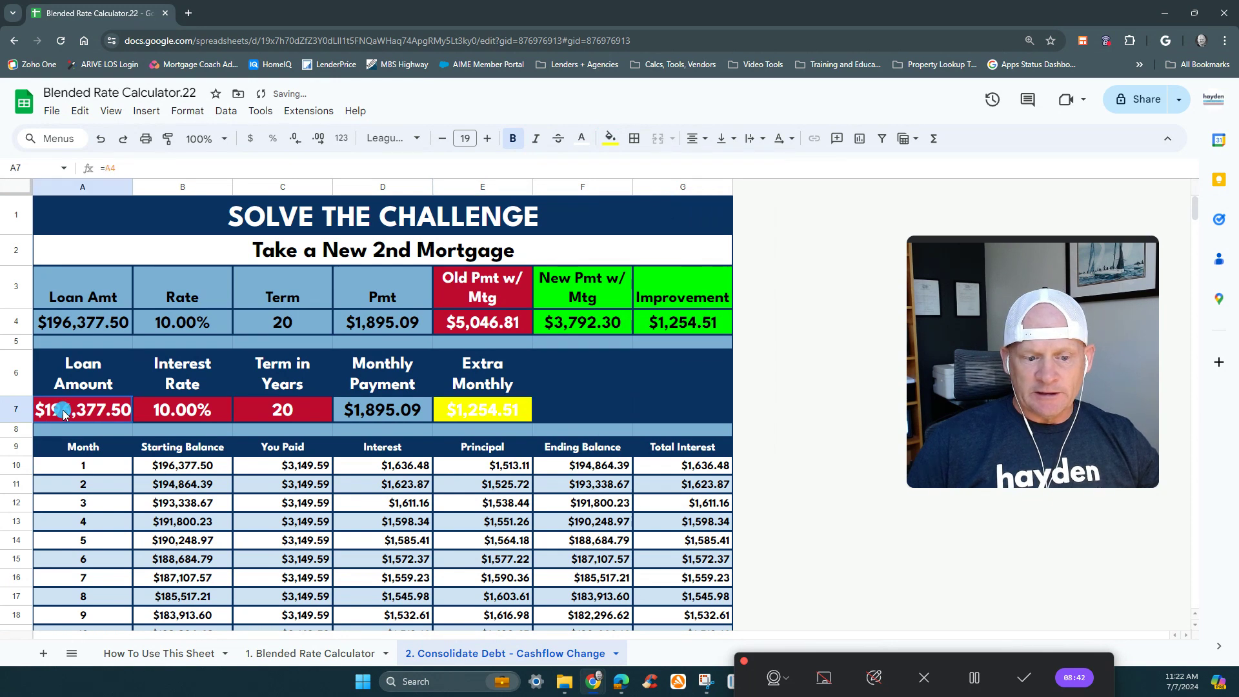
click(609, 139)
click(658, 205)
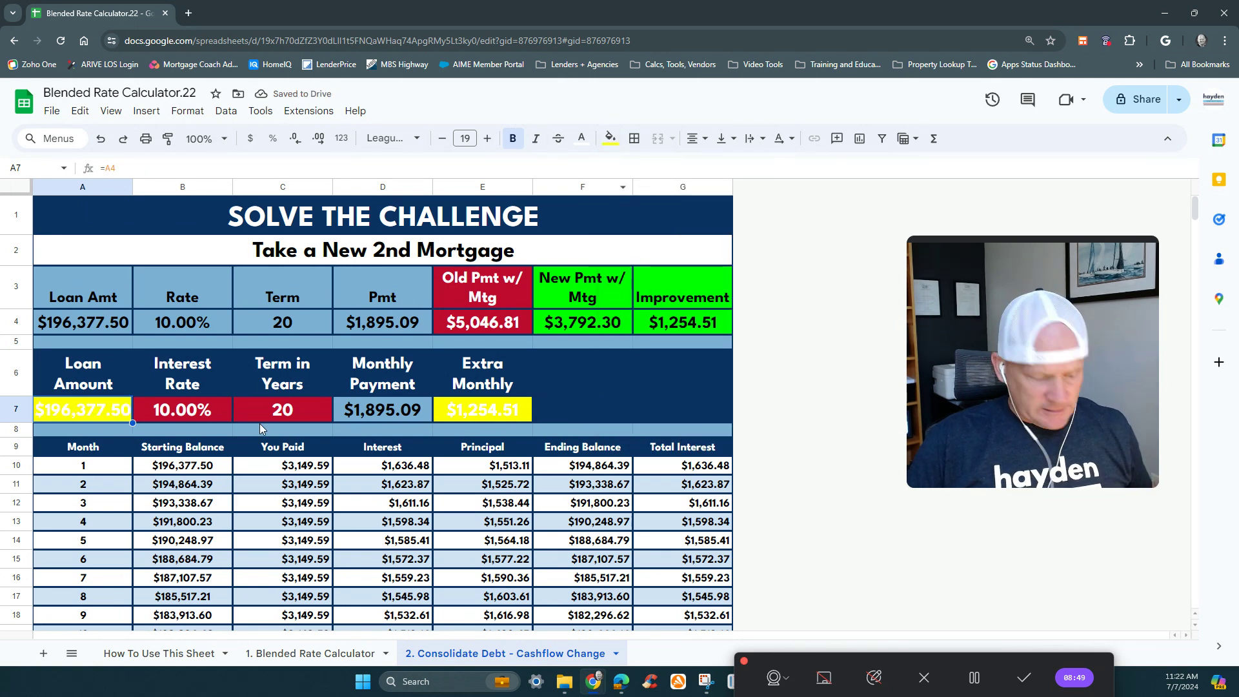
- Give the Loan Amount and Extra Monthly values in A7 and E7 custom dark blue text on a yellow fill
ctrl+click(482, 410)
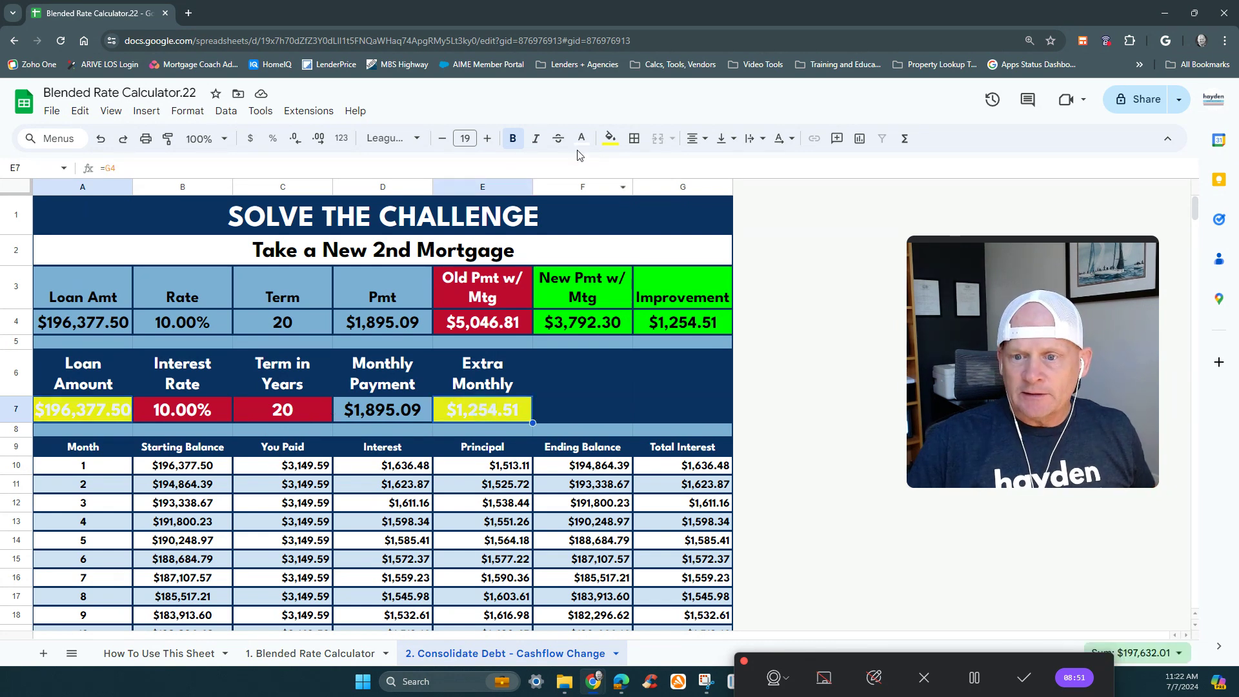
click(608, 139)
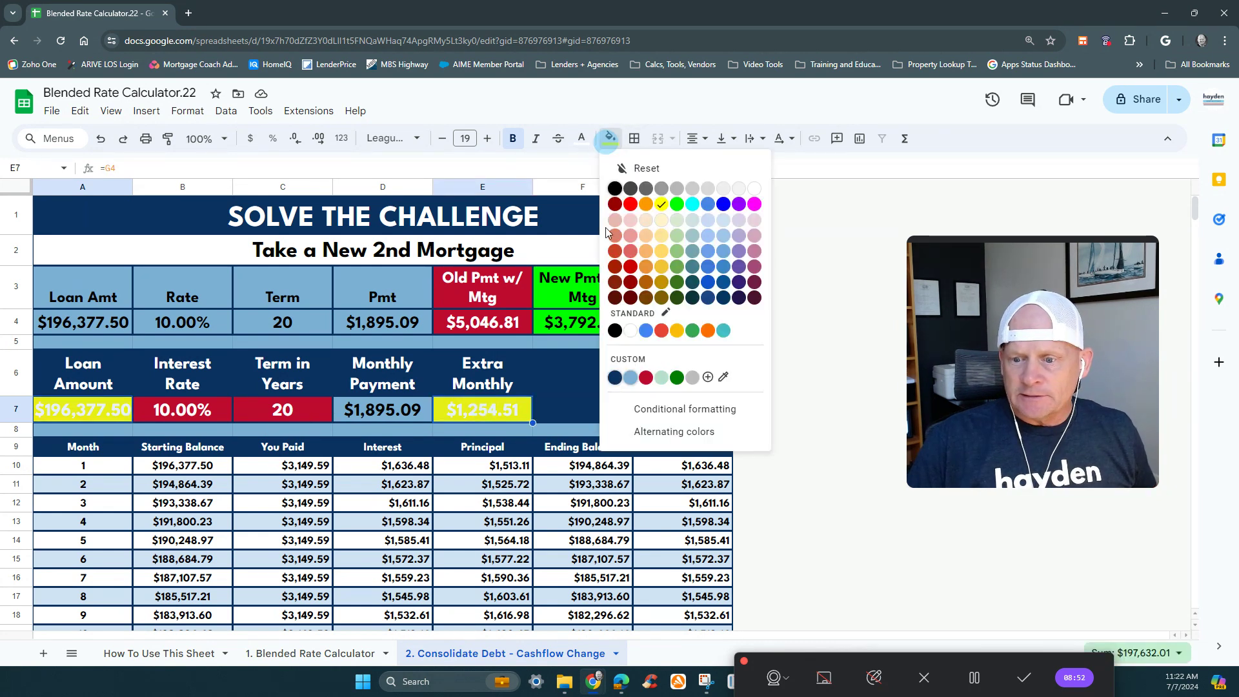
click(614, 377)
click(610, 138)
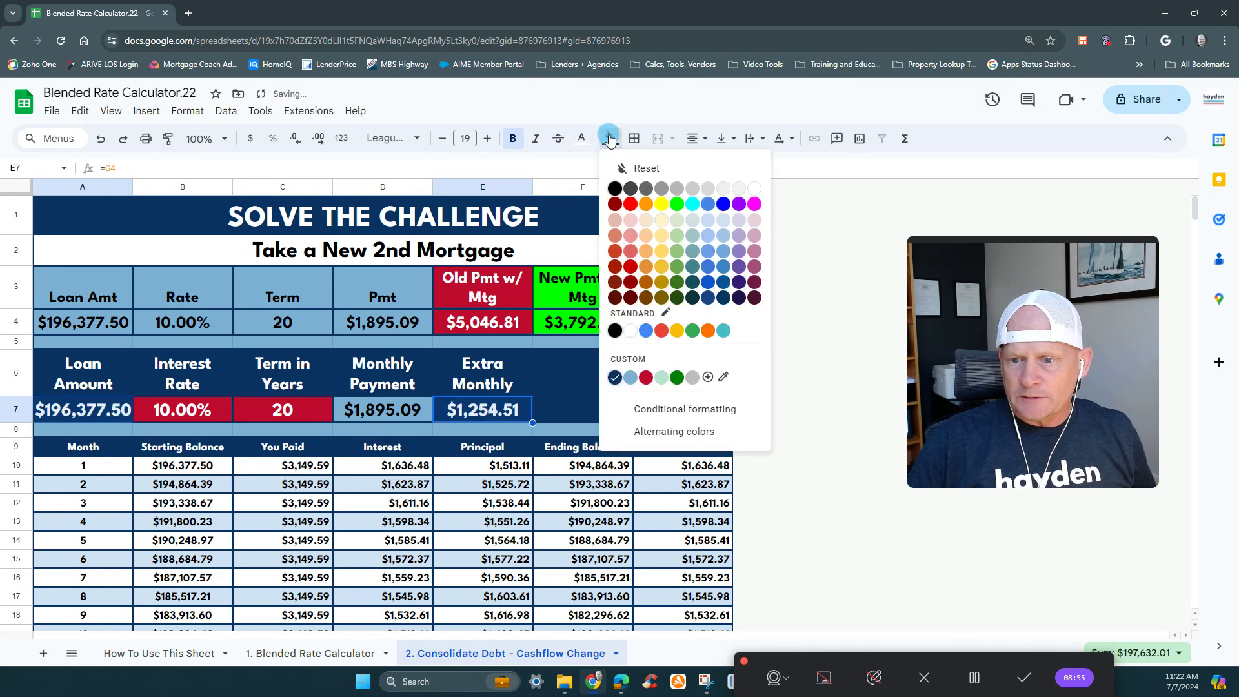
click(663, 205)
click(581, 138)
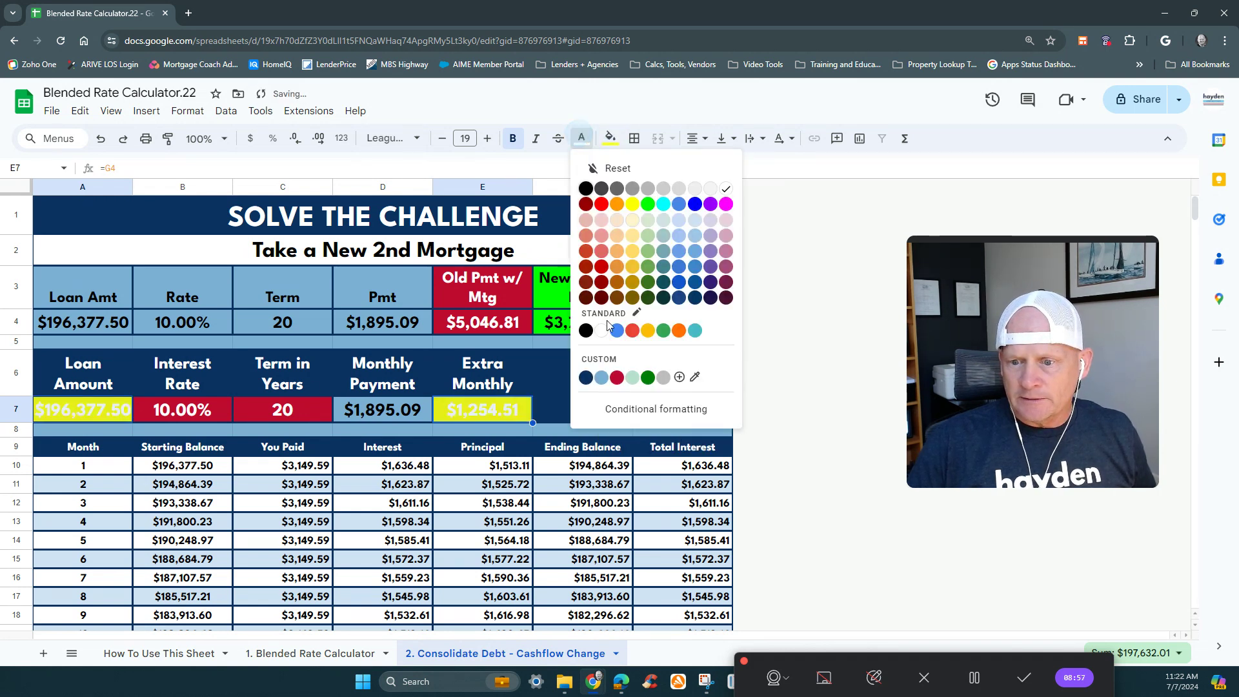
click(585, 377)
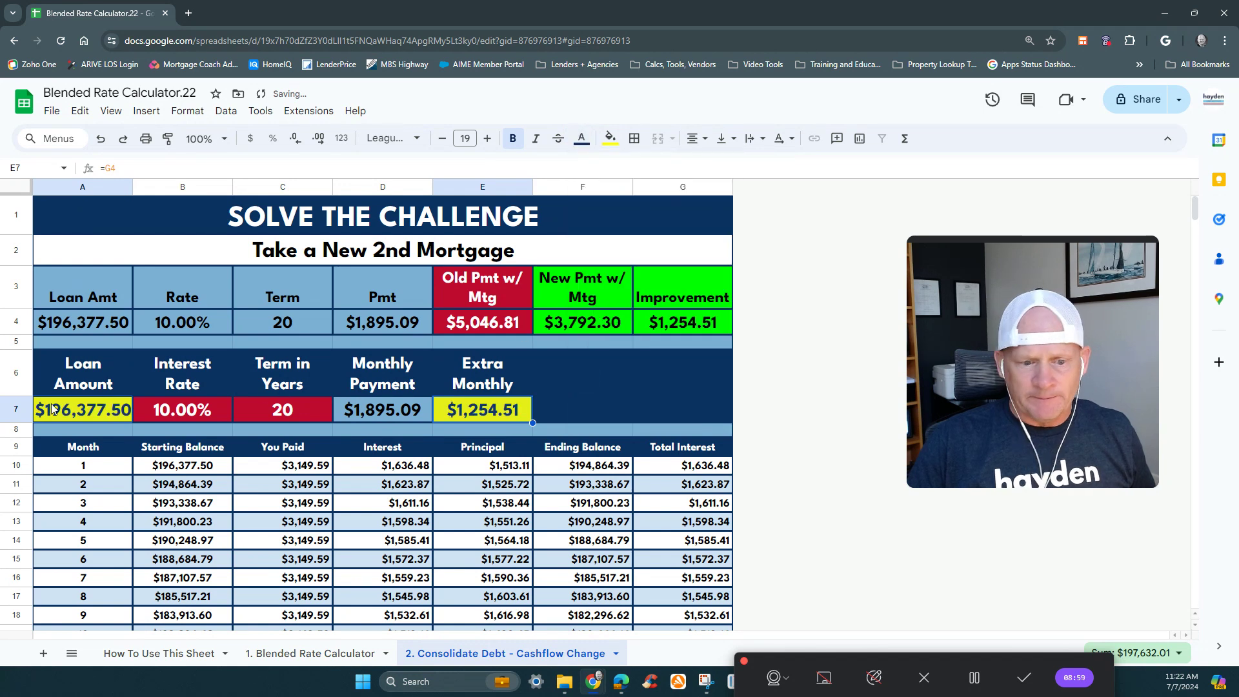
- Inspect the loan amount, interest rate, term and monthly payment cells in row 7, and the New Pmt w/ Mtg formula in F4
click(55, 413)
click(213, 412)
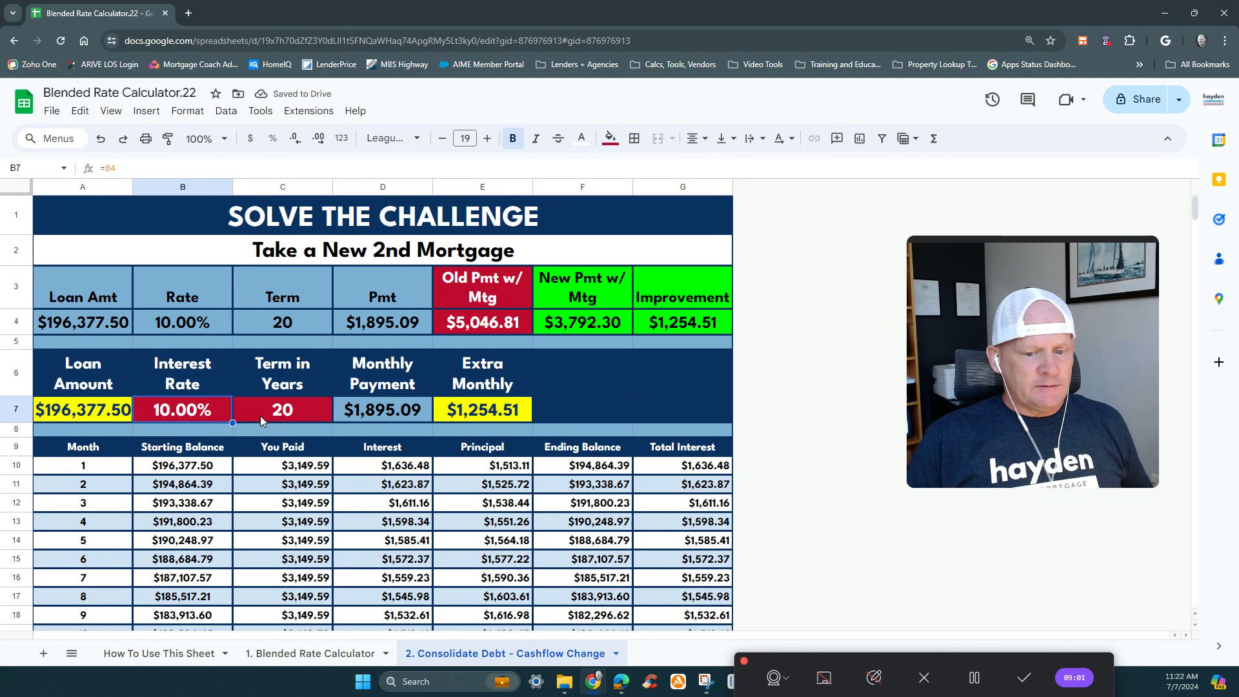
click(300, 416)
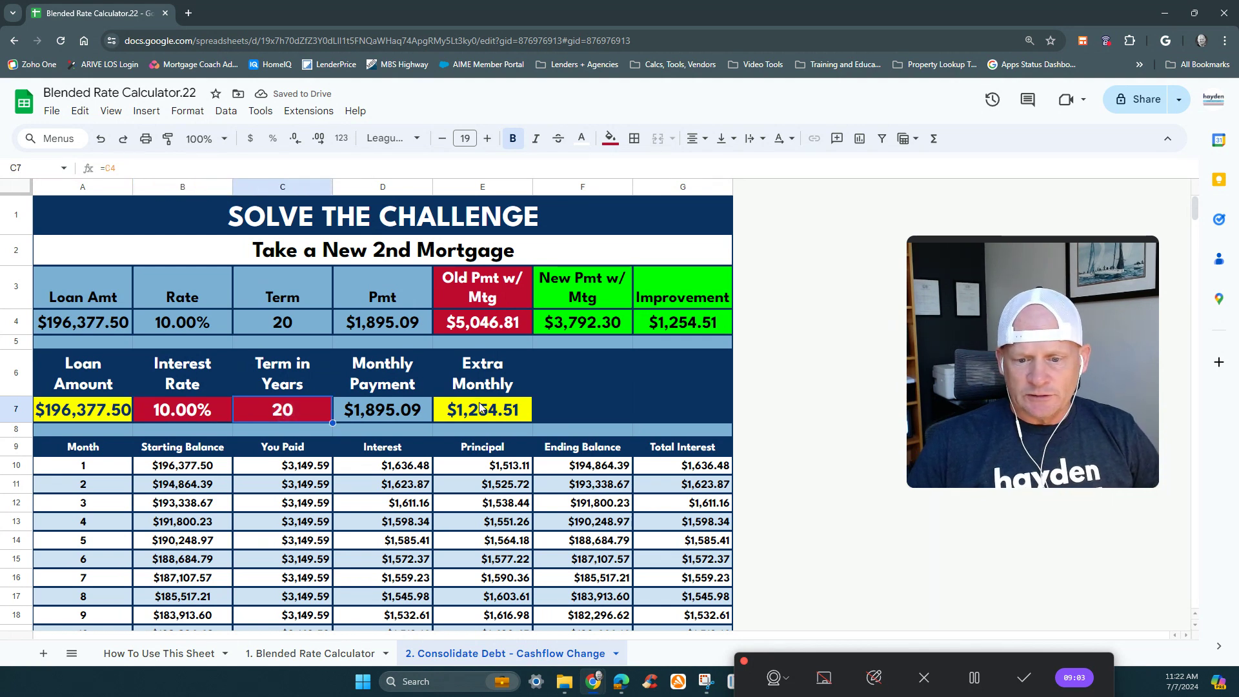
click(415, 417)
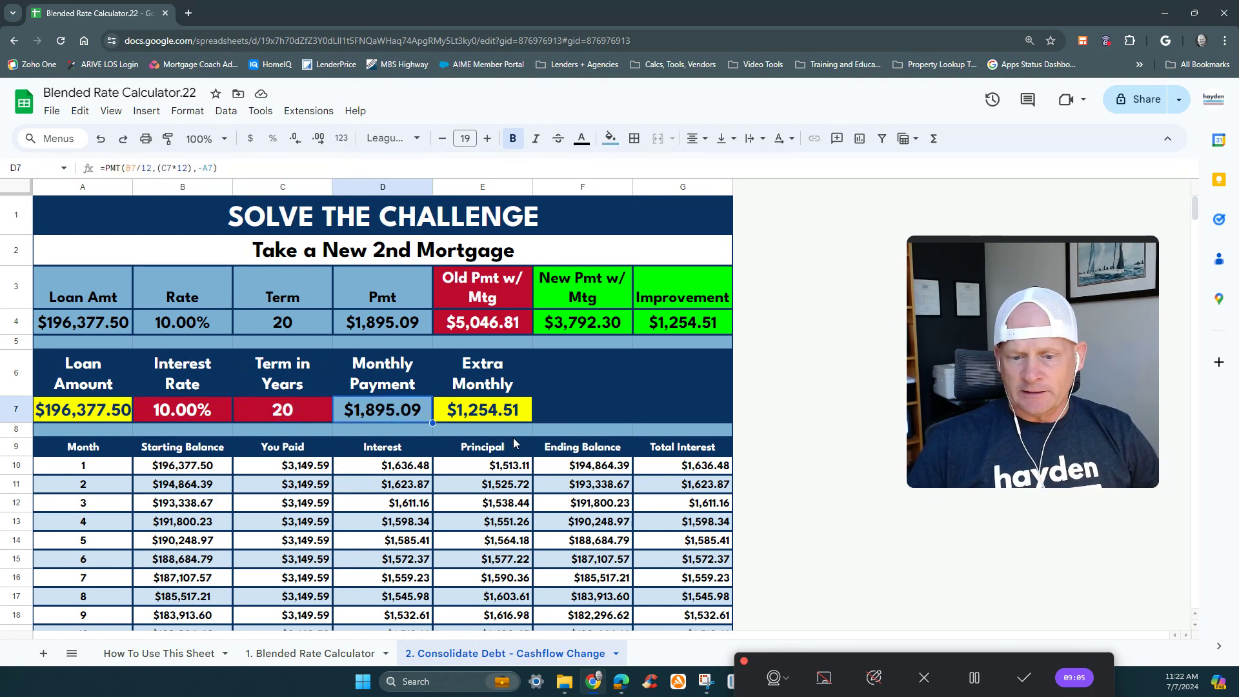
click(570, 320)
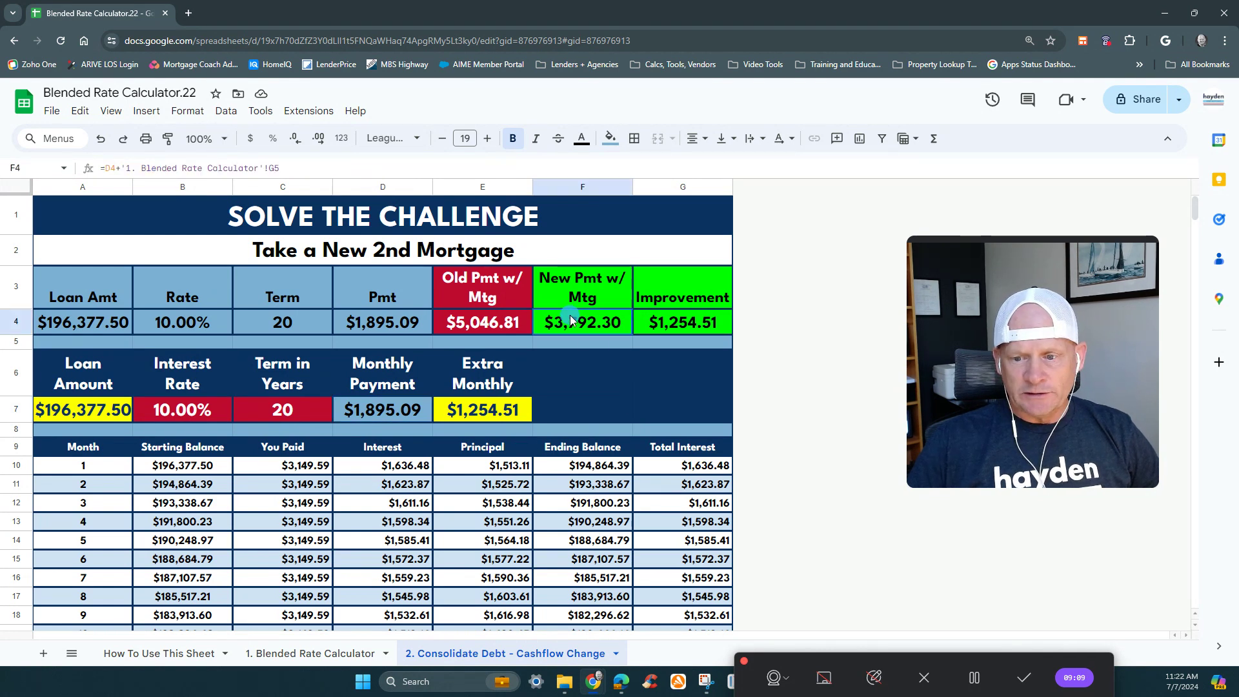